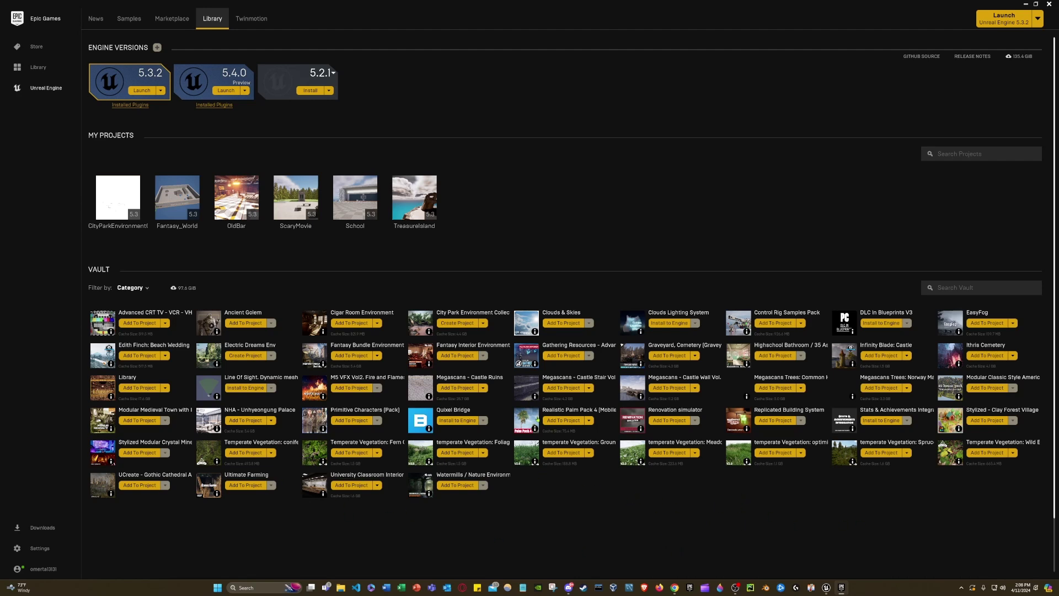
- Open the Realistic Palm Pack 4 page from the vault, browse its preview images and return to the library
{"action": "left_click", "coordinate": [598, 413]}
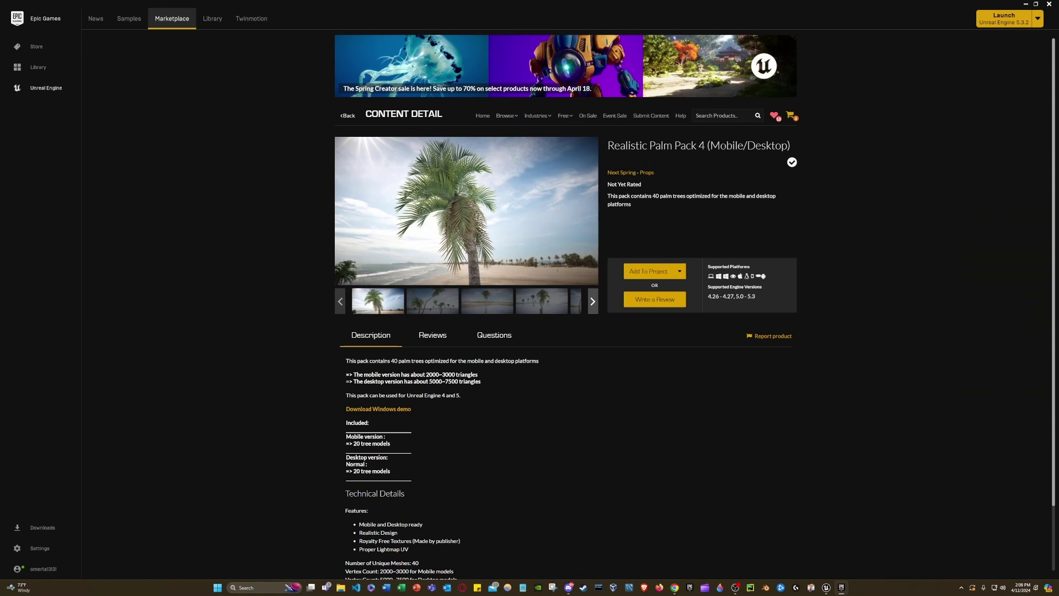
{"action": "left_click_drag", "start_coordinate": [747, 146], "coordinate": [726, 147]}
{"action": "left_click", "coordinate": [432, 307]}
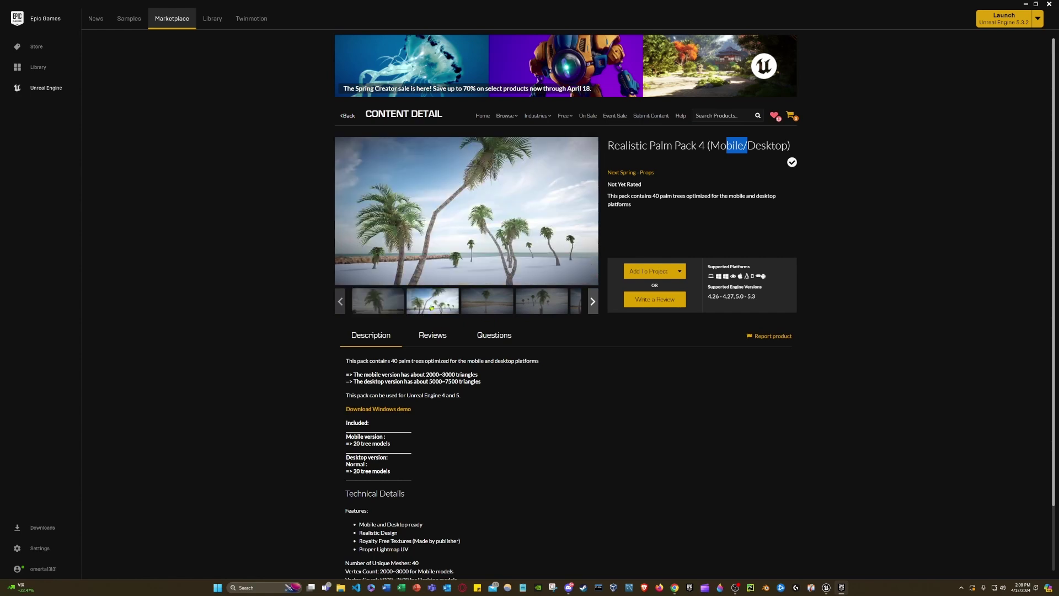
{"action": "left_click", "coordinate": [491, 308]}
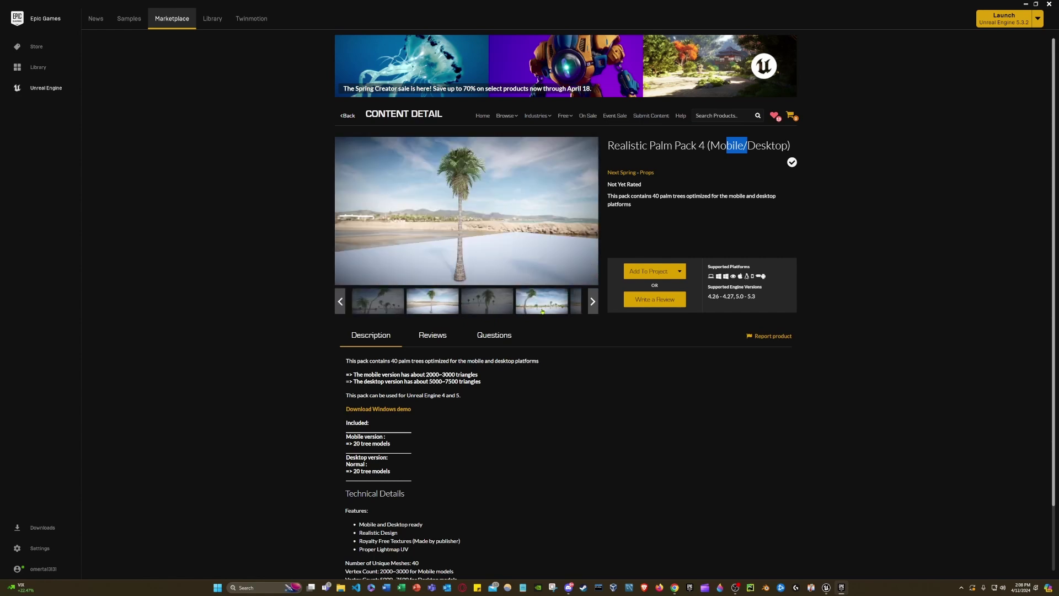
{"action": "left_click", "coordinate": [541, 310]}
{"action": "left_click", "coordinate": [593, 305]}
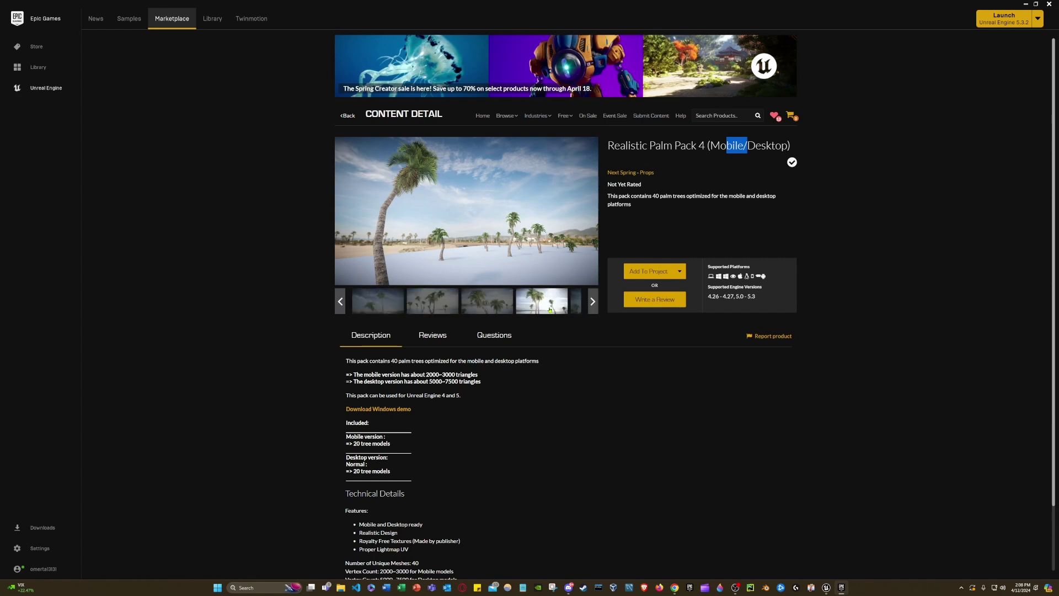
{"action": "left_click", "coordinate": [592, 305]}
{"action": "left_click", "coordinate": [592, 305]}
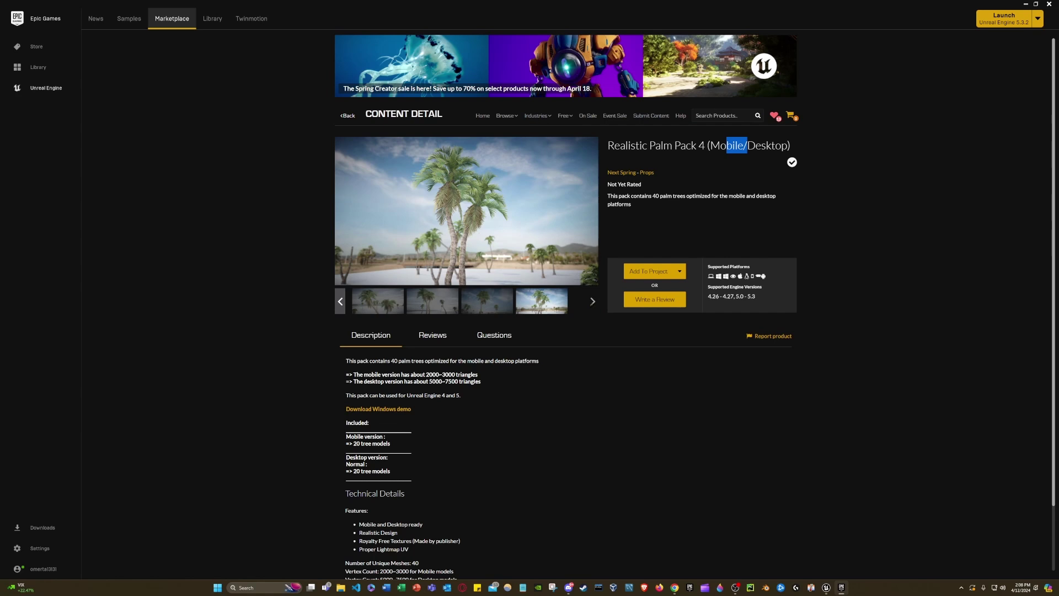
{"action": "left_click", "coordinate": [485, 306]}
{"action": "left_click", "coordinate": [431, 307]}
{"action": "left_click", "coordinate": [387, 310]}
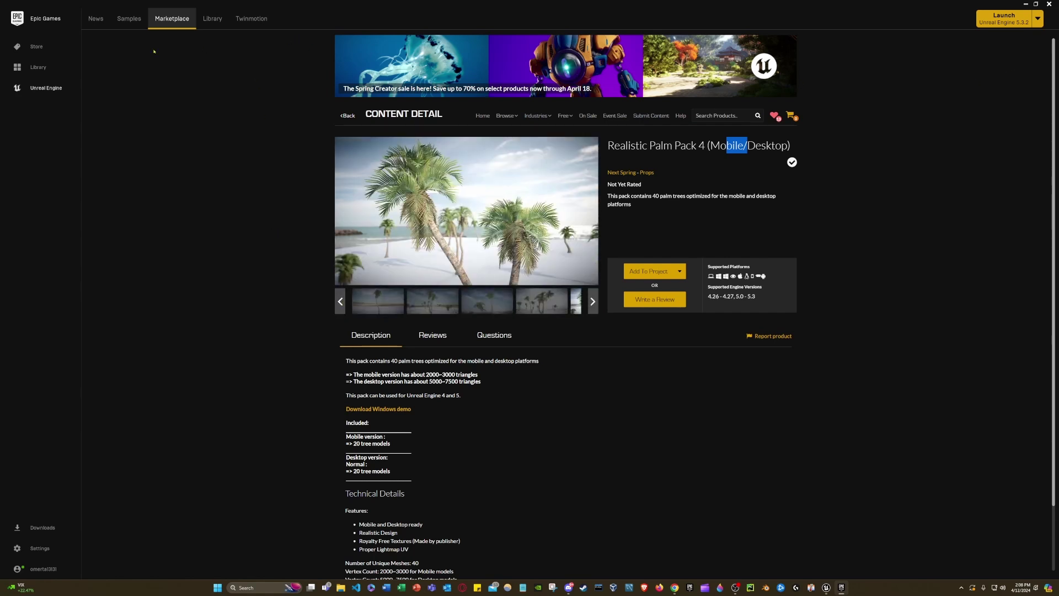
{"action": "left_click", "coordinate": [170, 23]}
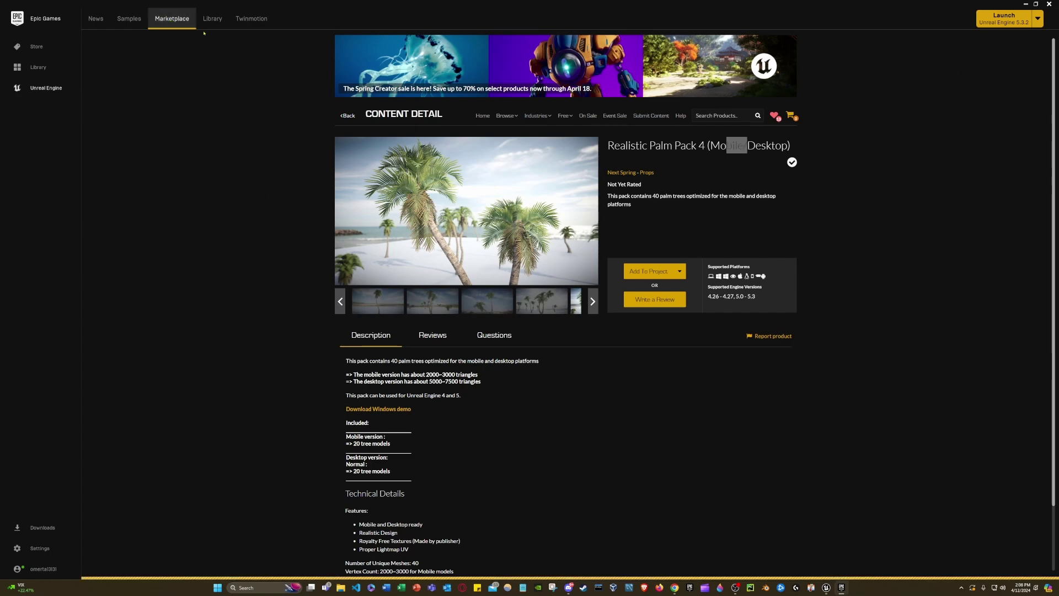
{"action": "left_click", "coordinate": [212, 19]}
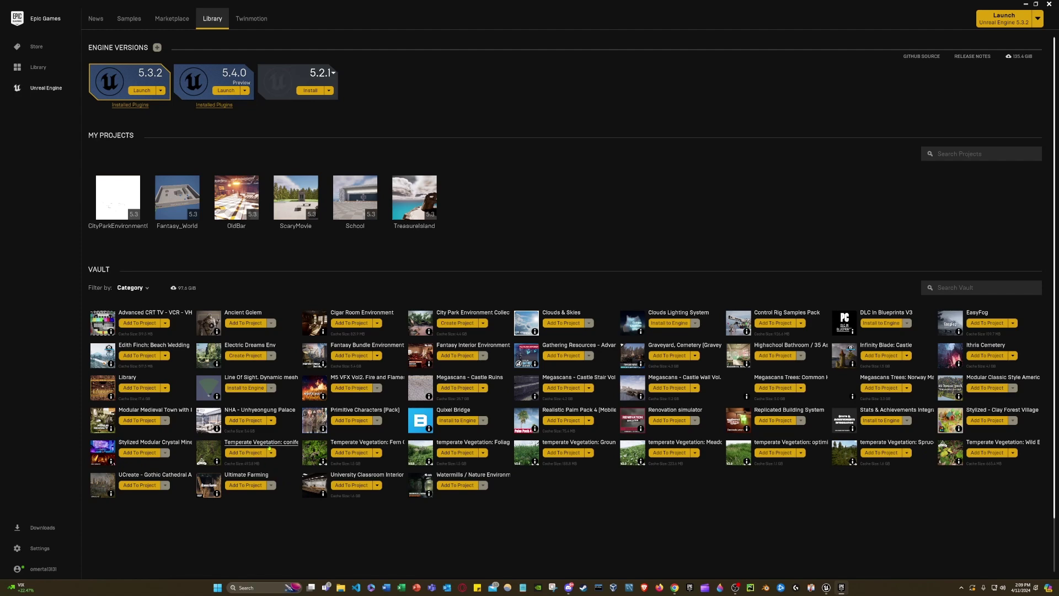
- Open Temperate Vegetation: conifer Bushes & Saplings I, look through its preview images and return to the library
{"action": "left_click", "coordinate": [259, 442]}
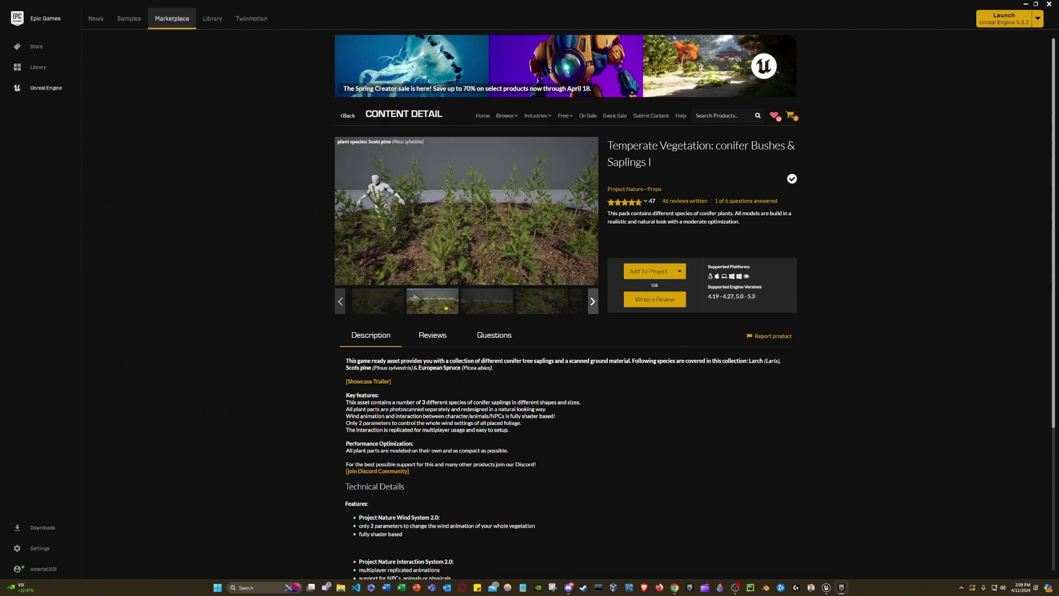
{"action": "left_click", "coordinate": [487, 308]}
{"action": "left_click", "coordinate": [541, 307]}
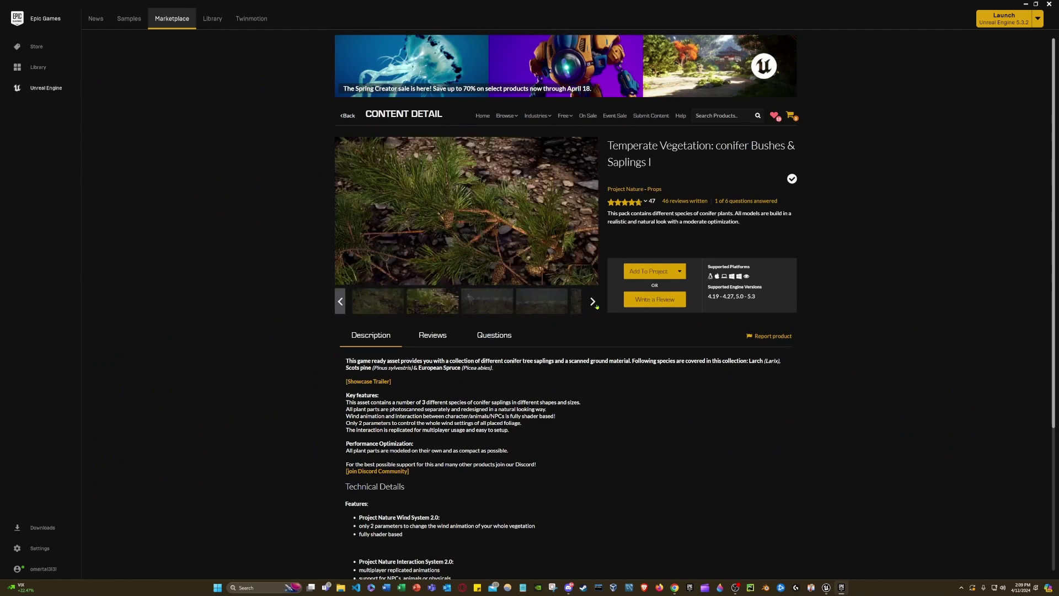
{"action": "left_click", "coordinate": [465, 306]}
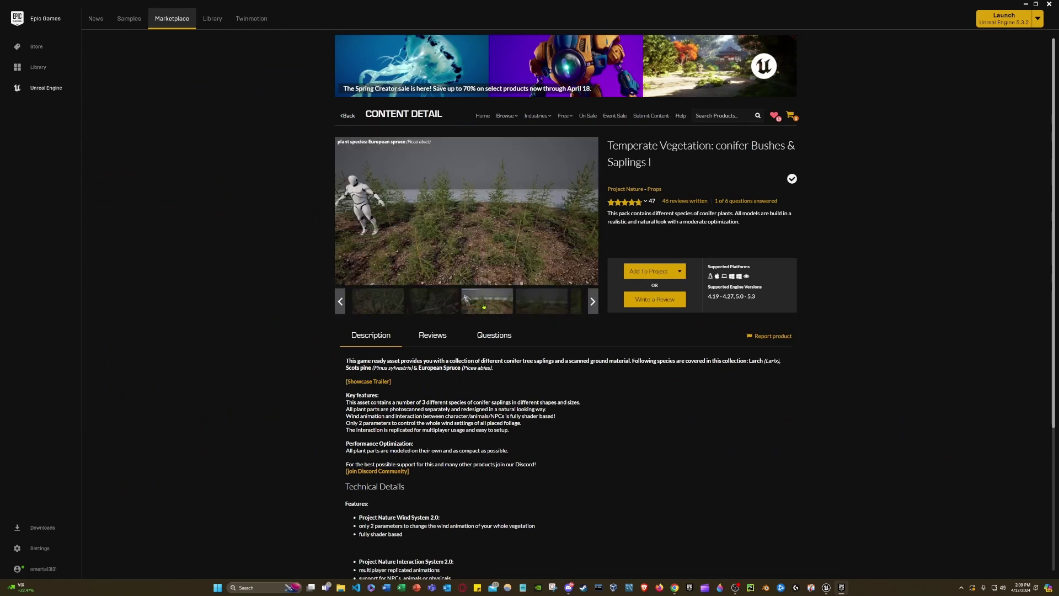
{"action": "left_click", "coordinate": [541, 301]}
{"action": "left_click", "coordinate": [592, 303]}
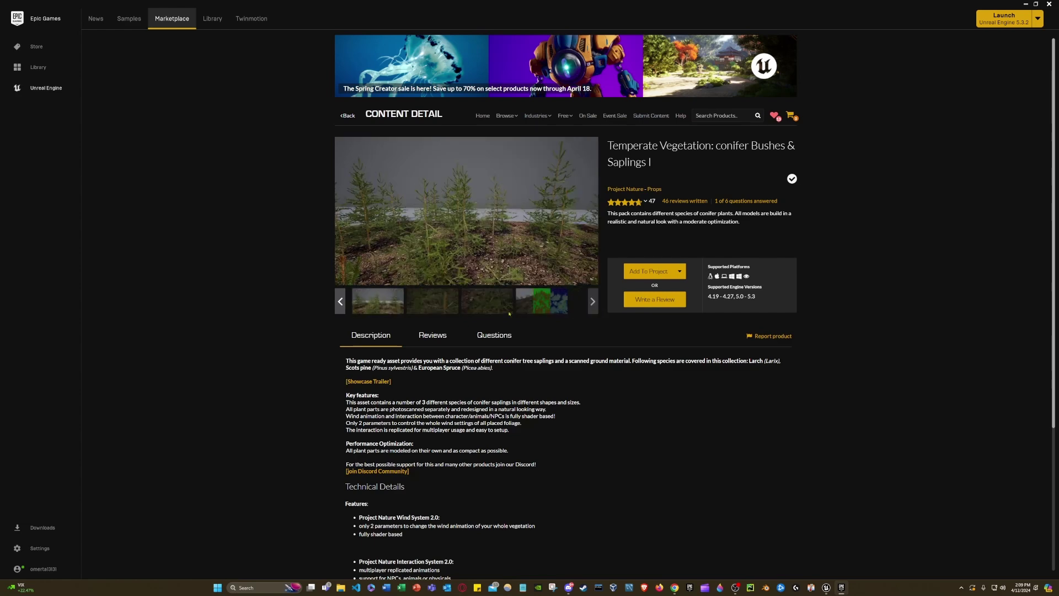
{"action": "left_click", "coordinate": [593, 303]}
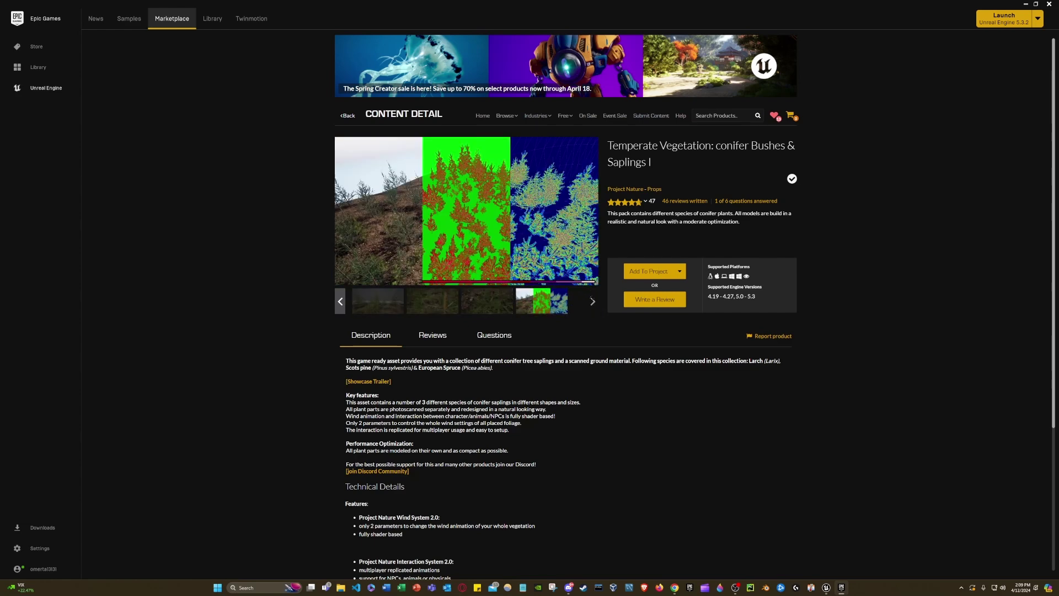
{"action": "left_click", "coordinate": [488, 309]}
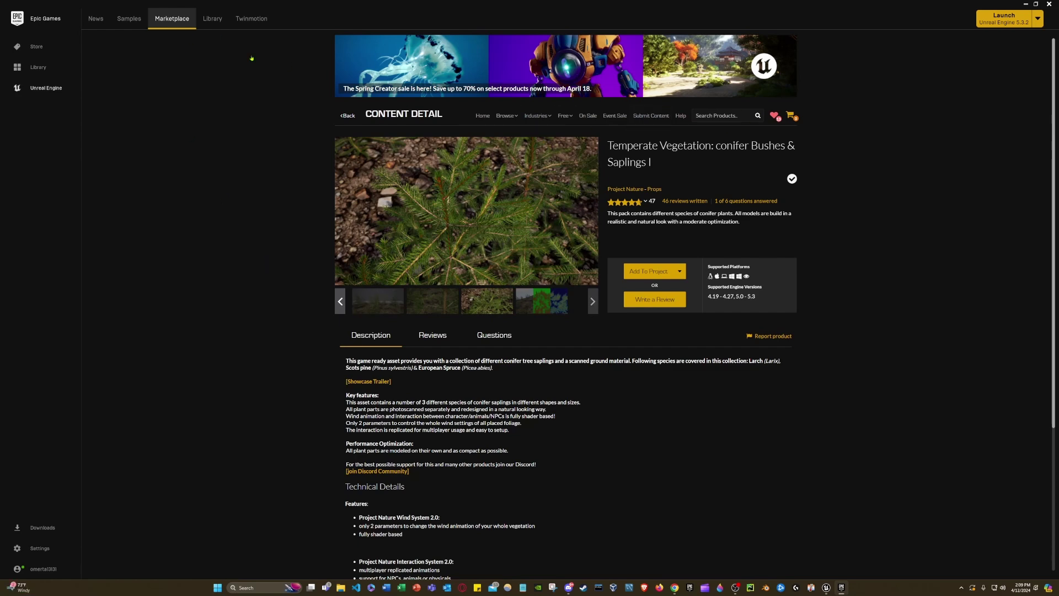
{"action": "left_click", "coordinate": [213, 18]}
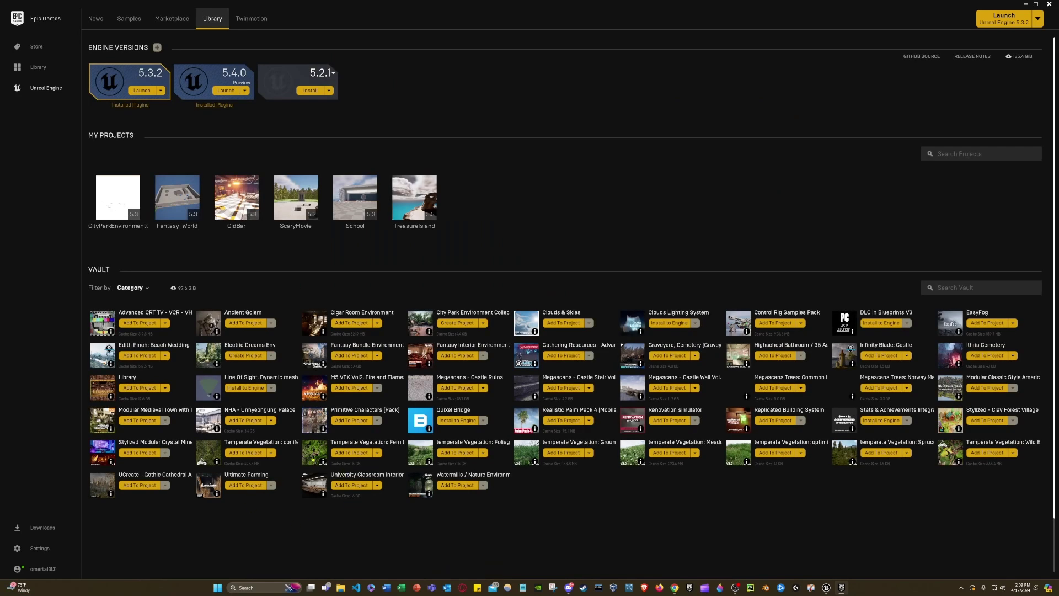
- Open Temperate Vegetation: Fern Collection, view the images of its fern species and return to the library
{"action": "left_click", "coordinate": [313, 450]}
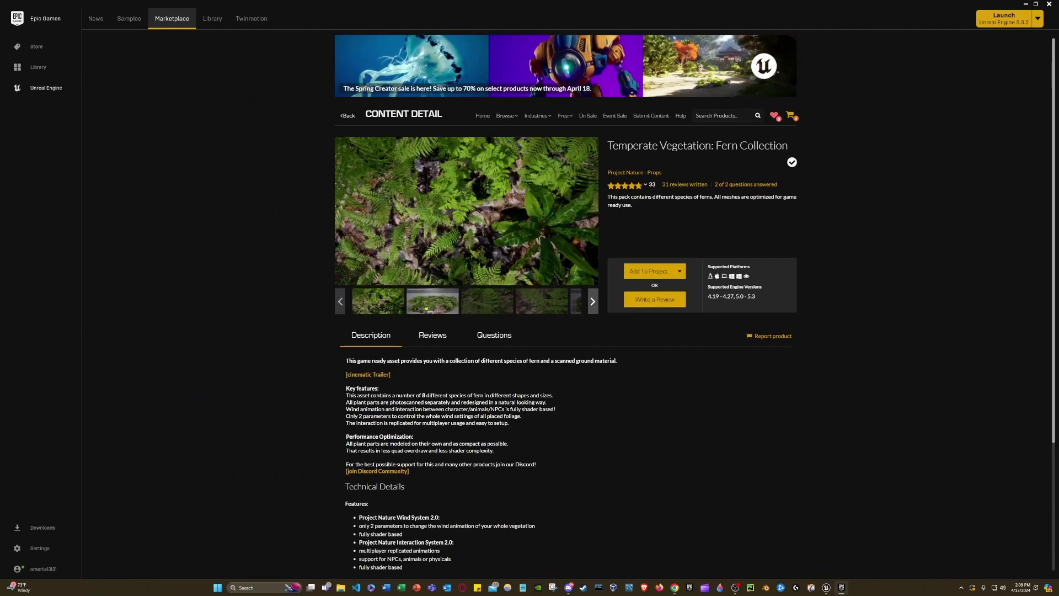
{"action": "left_click", "coordinate": [417, 302]}
{"action": "left_click", "coordinate": [593, 301]}
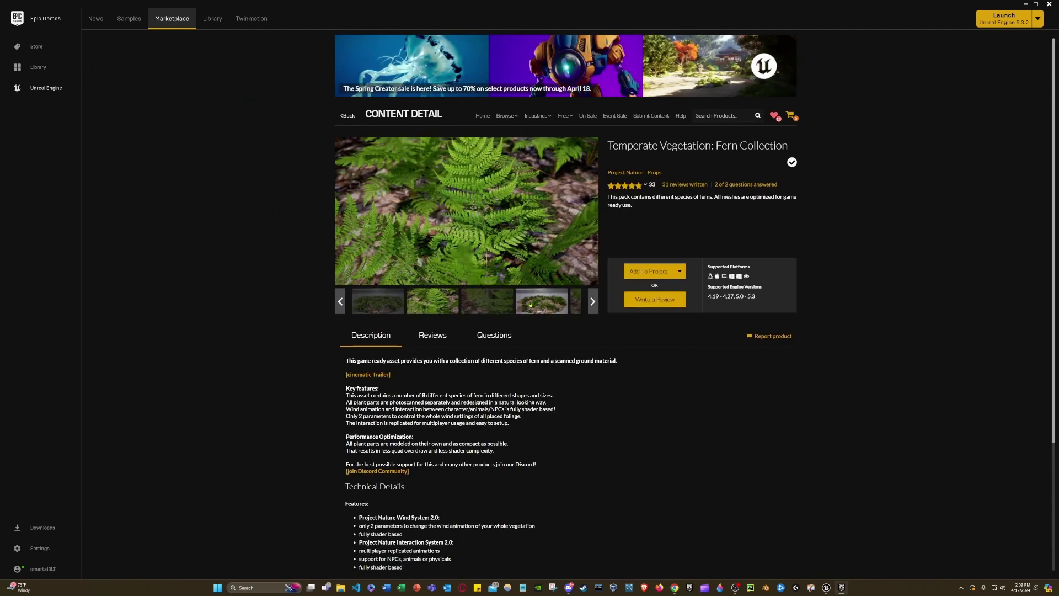
{"action": "left_click", "coordinate": [594, 301]}
{"action": "left_click", "coordinate": [594, 302]}
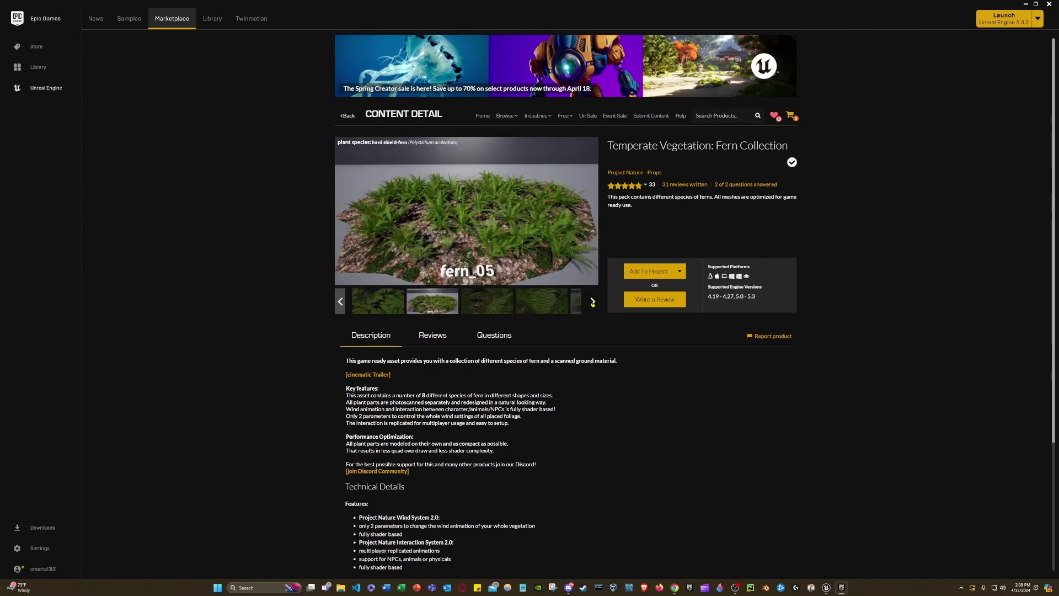
{"action": "left_click", "coordinate": [592, 304]}
{"action": "left_click", "coordinate": [532, 306]}
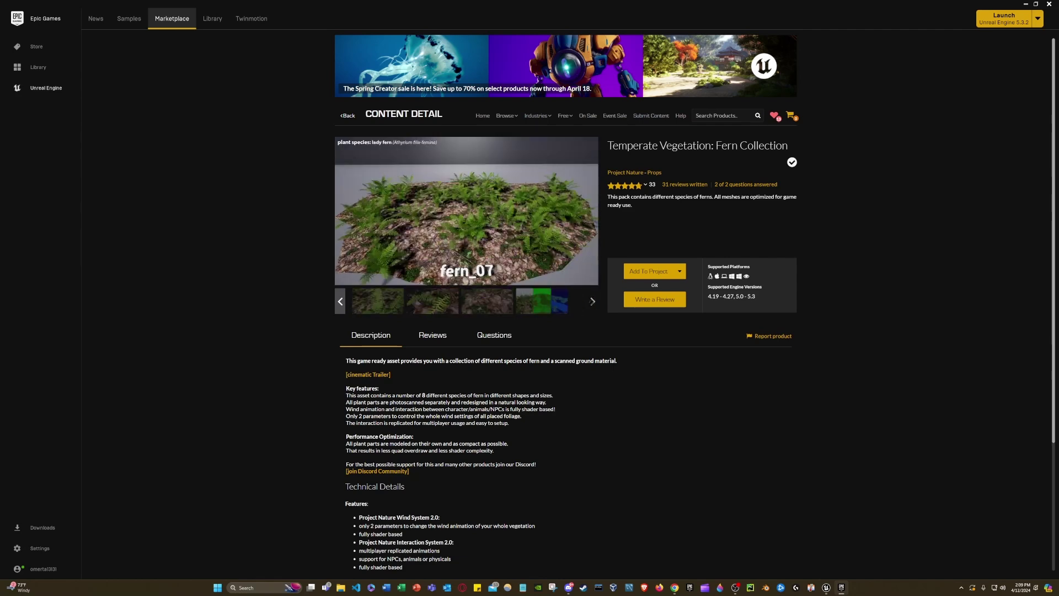
{"action": "left_click", "coordinate": [533, 308]}
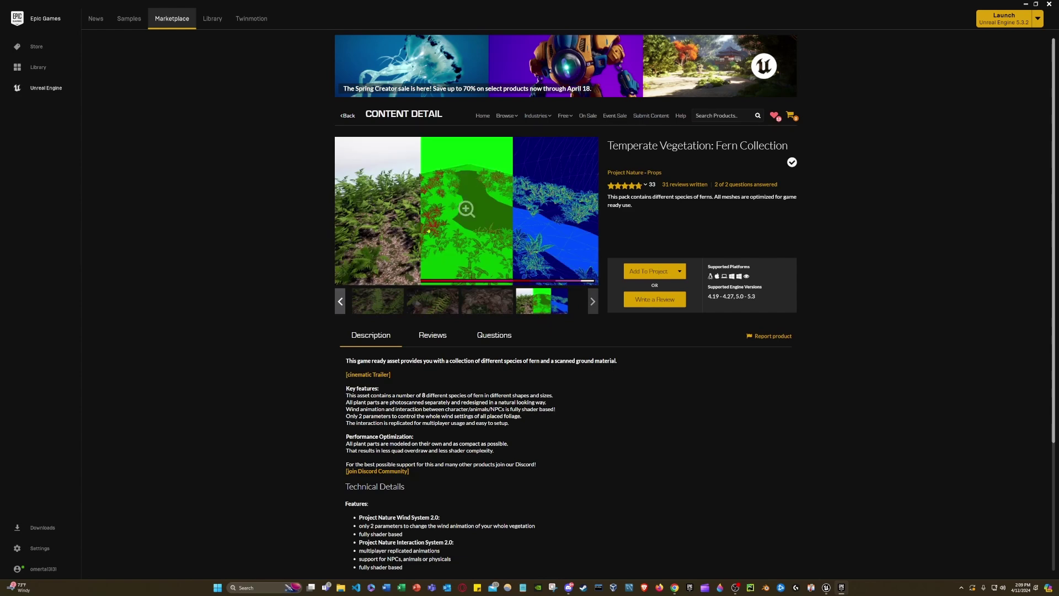
{"action": "left_click", "coordinate": [212, 18]}
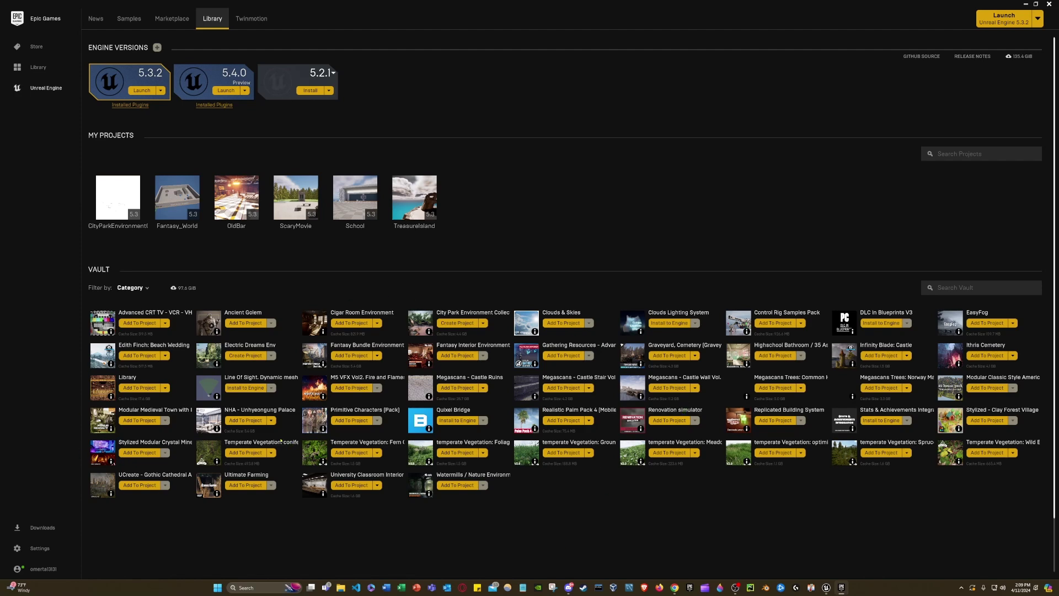
- Open temperate Vegetation: Foliage Collection, view its grassland and flower images and return to the library
{"action": "left_click", "coordinate": [446, 441]}
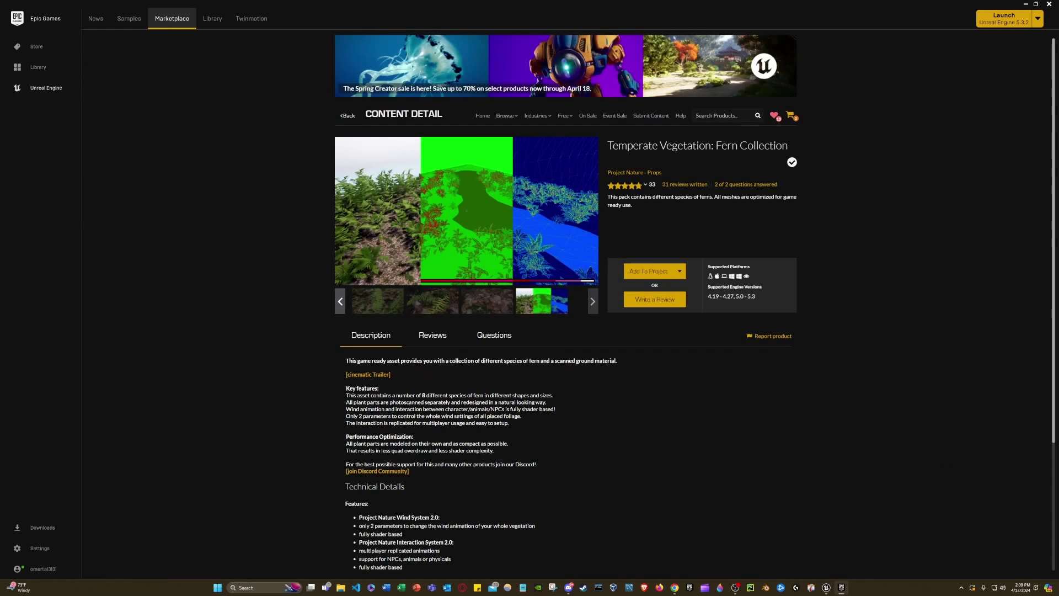
{"action": "left_click", "coordinate": [420, 305]}
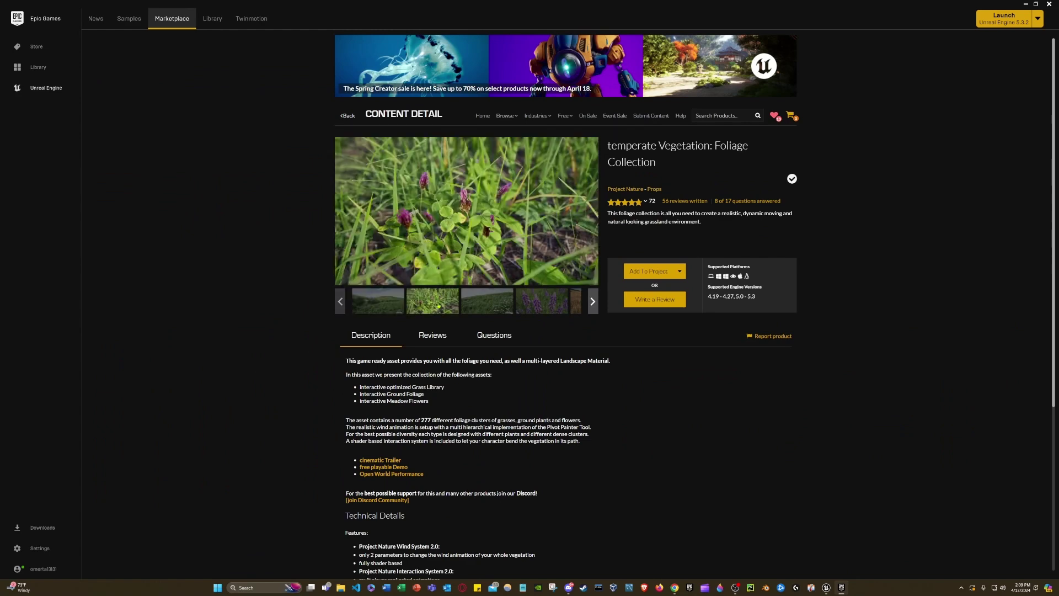
{"action": "left_click", "coordinate": [481, 304]}
{"action": "left_click", "coordinate": [543, 304]}
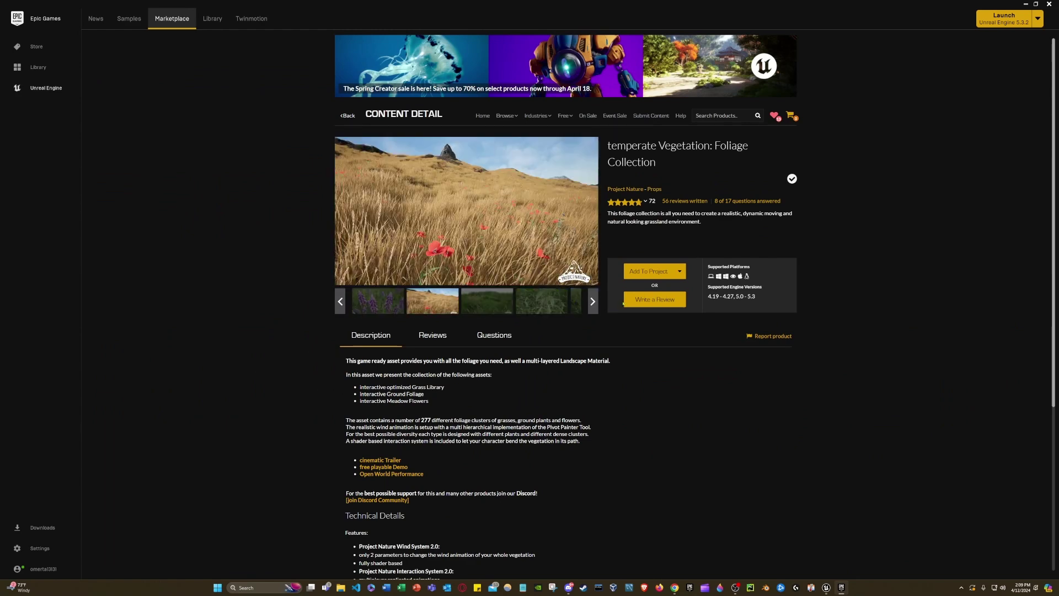
{"action": "left_click", "coordinate": [592, 302]}
{"action": "left_click", "coordinate": [593, 303]}
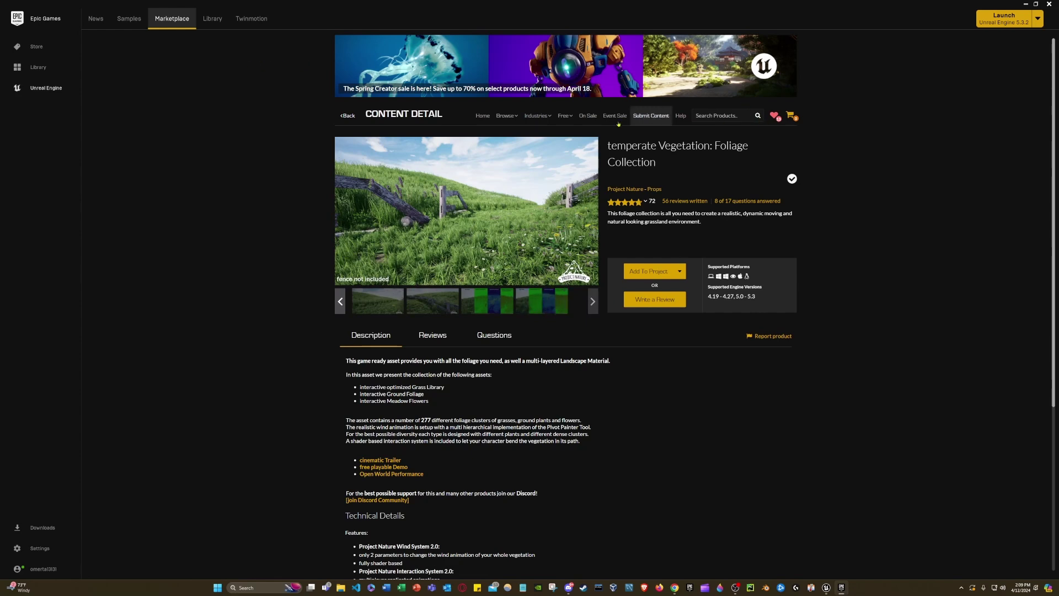
{"action": "left_click", "coordinate": [213, 20]}
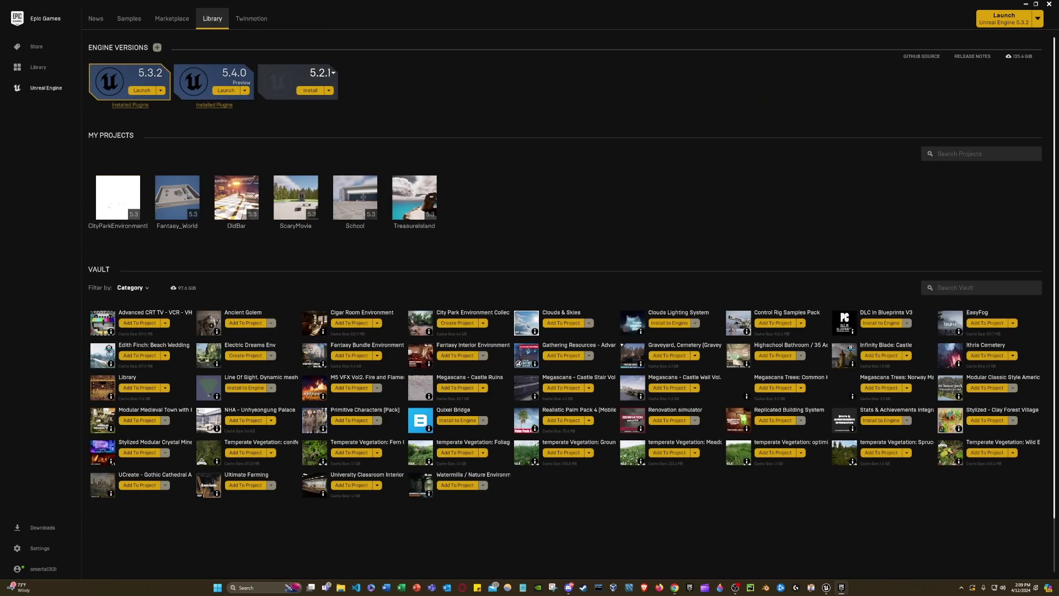
- Open temperate Vegetation: Meadow Flowers from the vault and look through the images of its flower types
{"action": "left_click", "coordinate": [640, 457]}
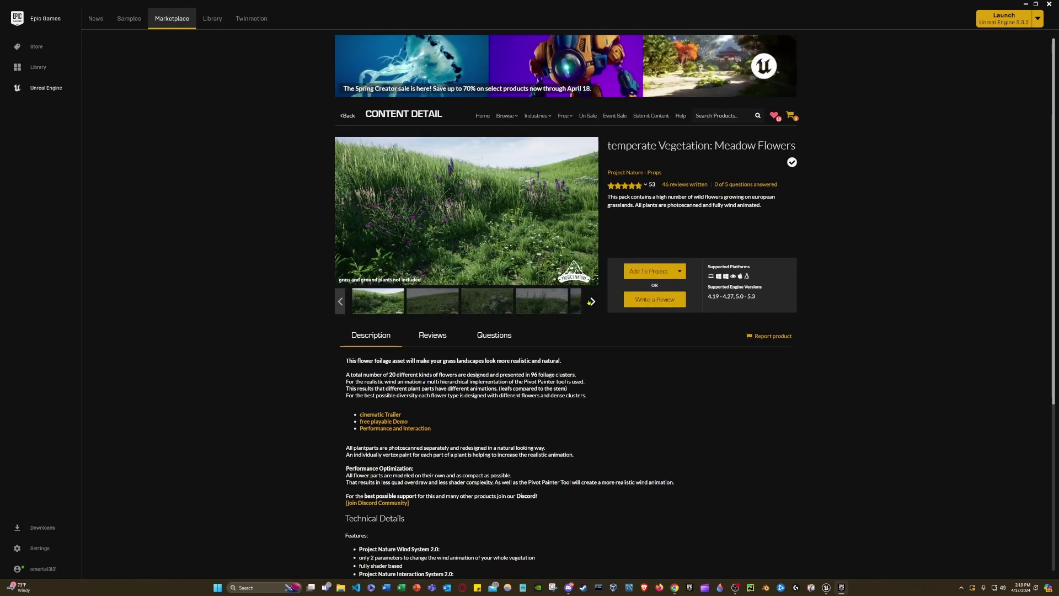
{"action": "left_click", "coordinate": [591, 302]}
{"action": "left_click", "coordinate": [524, 305]}
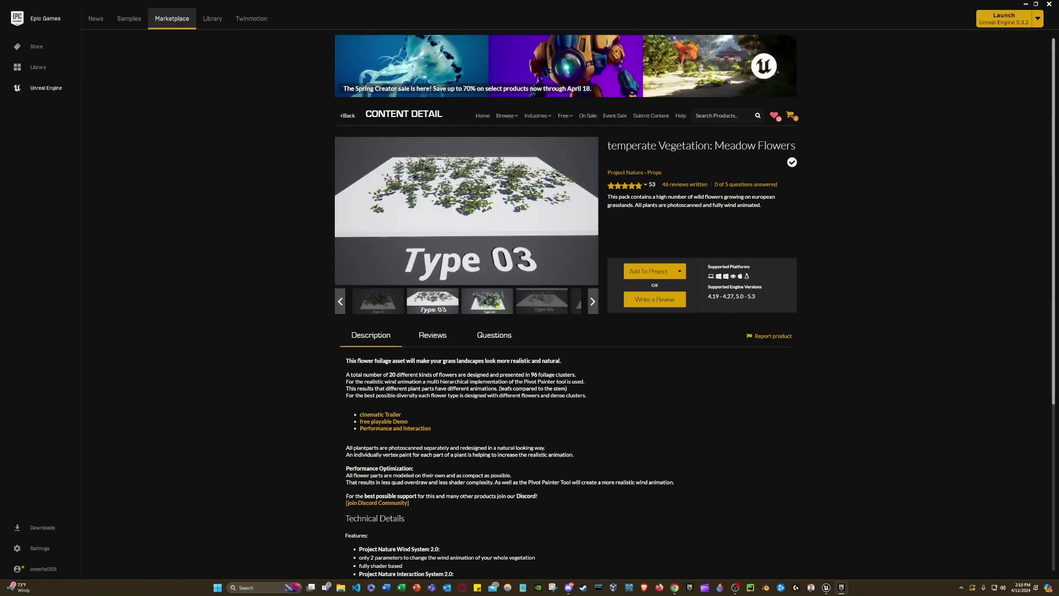
{"action": "left_click", "coordinate": [495, 306]}
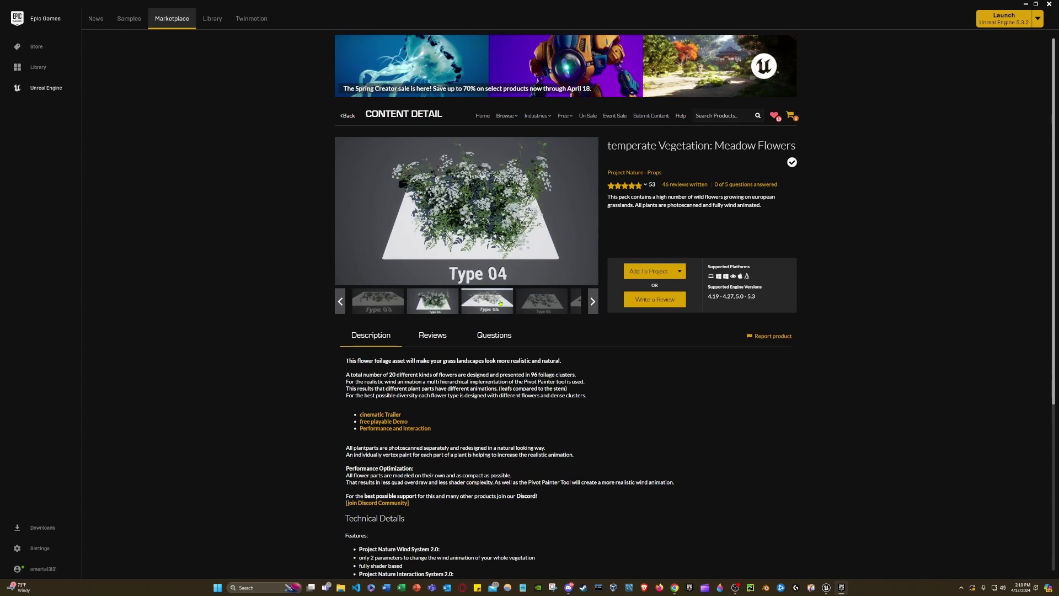
{"action": "mouse_move", "coordinate": [632, 186]}
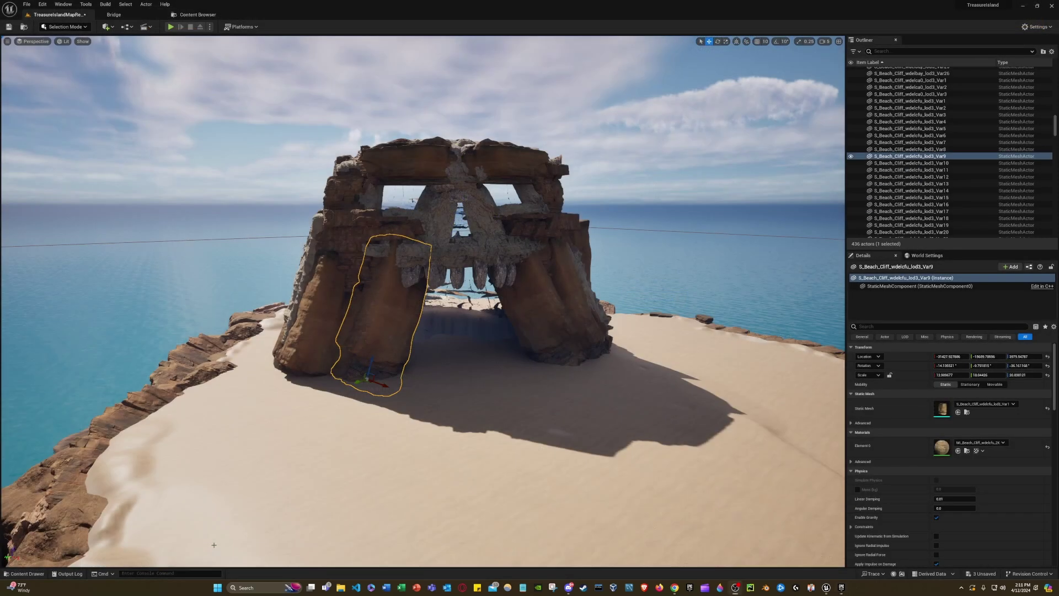
- In the Unreal Editor's TreasureIsland project, examine the skull rock's front up close and select the pale sandstone piece beside the nose opening
{"action": "right_click_drag", "start_coordinate": [280, 484], "coordinate": [466, 467]}
{"action": "key", "text": "w"}
{"action": "key", "text": "a"}
{"action": "right_click_drag", "start_coordinate": [202, 547], "coordinate": [209, 548]}
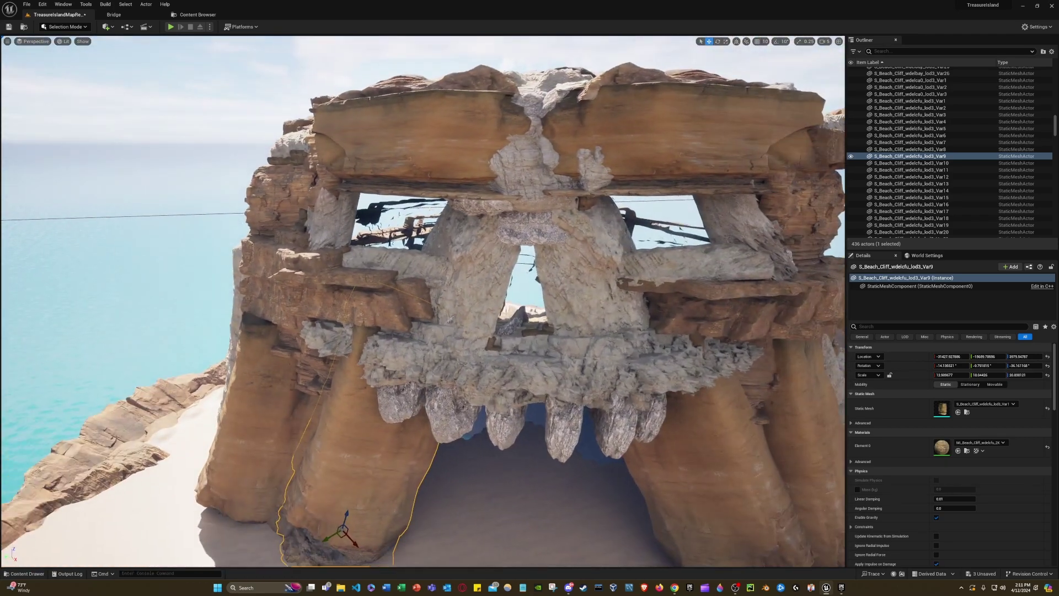
{"action": "right_click_drag", "start_coordinate": [210, 547], "coordinate": [210, 547]}
{"action": "key", "text": "w"}
{"action": "right_click_drag", "start_coordinate": [375, 232], "coordinate": [427, 198]}
{"action": "left_click", "coordinate": [386, 260]}
{"action": "right_click_drag", "start_coordinate": [386, 259], "coordinate": [410, 265]}
{"action": "key", "text": "w"}
{"action": "key", "text": "s"}
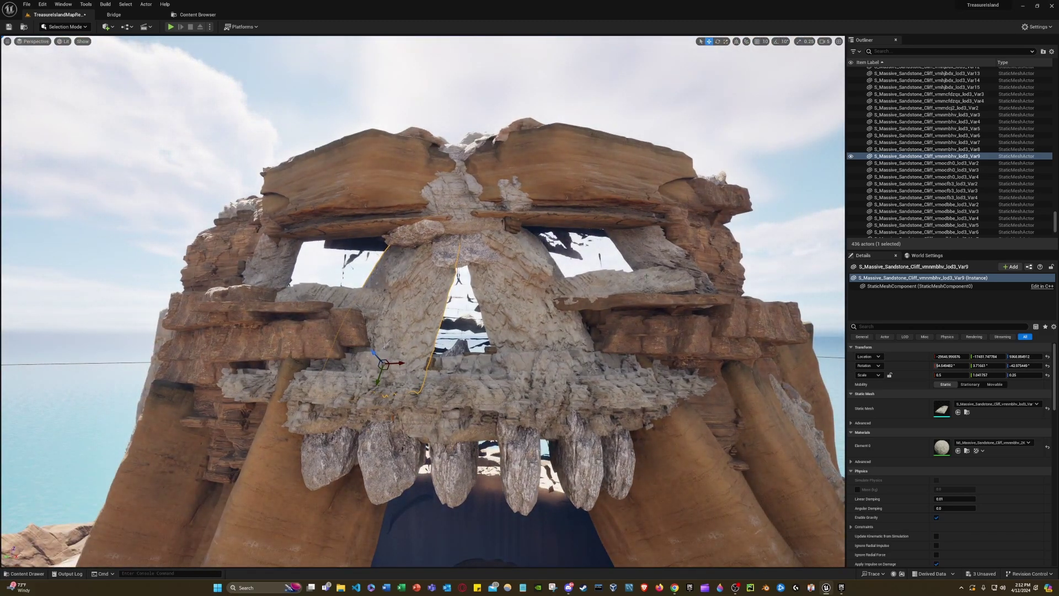
{"action": "key", "text": "s"}
{"action": "right_click_drag", "start_coordinate": [565, 318], "coordinate": [504, 358]}
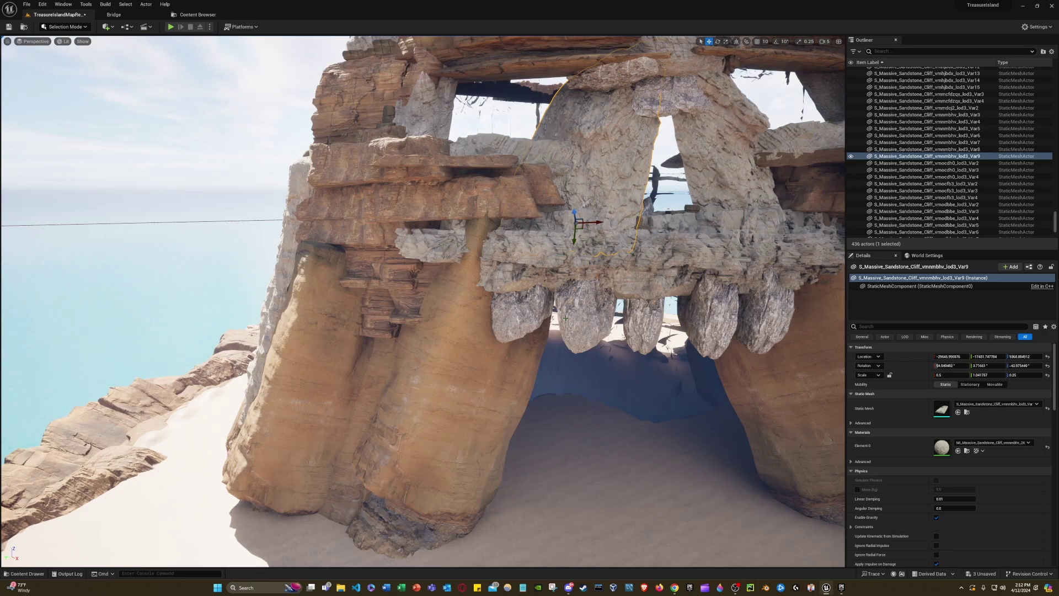
{"action": "key", "text": "s"}
{"action": "right_click_drag", "start_coordinate": [536, 243], "coordinate": [550, 222]}
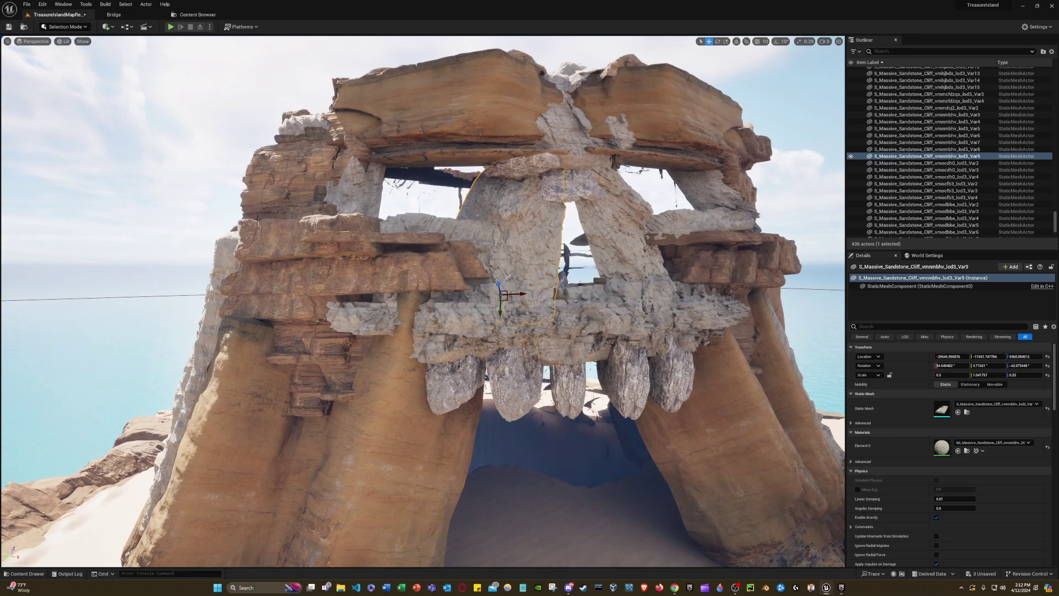
- Examine the skull rock from its side and from above to see how the cliff meshes overlap
{"action": "right_click_drag", "start_coordinate": [407, 346], "coordinate": [460, 292]}
{"action": "key", "text": "s"}
{"action": "key", "text": "s"}
{"action": "key", "text": "a"}
{"action": "key", "text": "d"}
{"action": "key", "text": "w"}
{"action": "key", "text": "s"}
{"action": "key", "text": "a"}
{"action": "key", "text": "e"}
{"action": "key", "text": "w"}
{"action": "right_click_drag", "start_coordinate": [402, 338], "coordinate": [403, 345]}
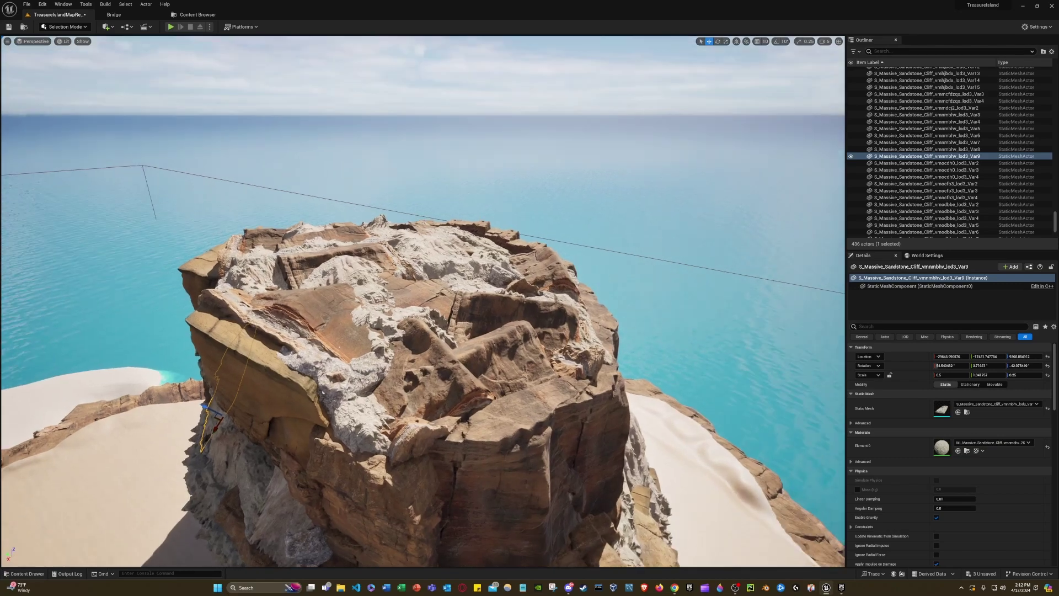
- Examine the top of the skull rock from above and come back around to its face
{"action": "key", "text": "w"}
{"action": "right_click_drag", "start_coordinate": [323, 393], "coordinate": [326, 425]}
{"action": "key", "text": "s"}
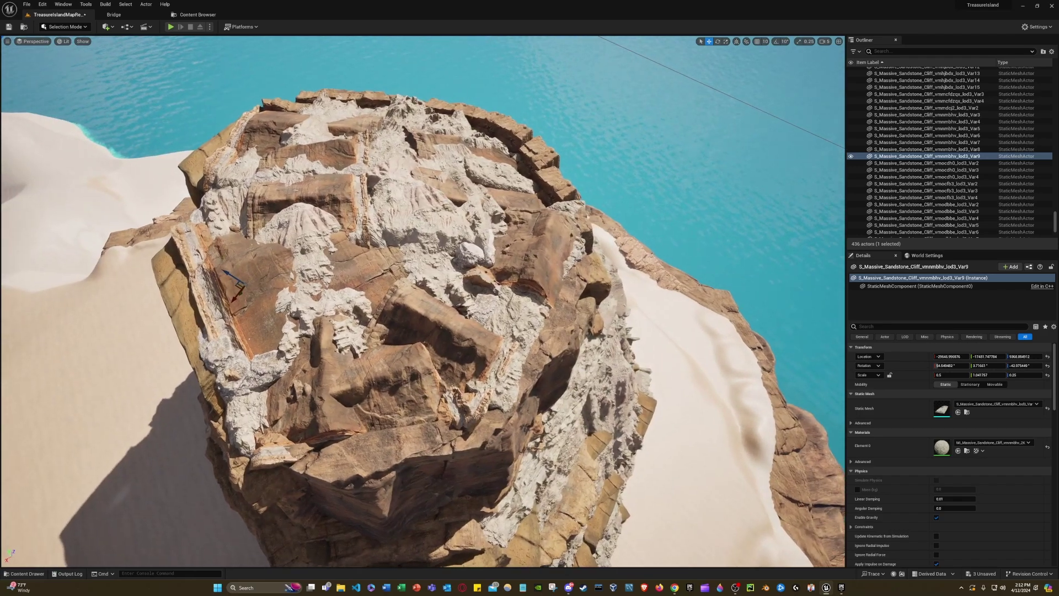
{"action": "right_click_drag", "start_coordinate": [327, 425], "coordinate": [496, 351]}
{"action": "key", "text": "a"}
{"action": "key", "text": "w"}
{"action": "key", "text": "d"}
{"action": "key", "text": "s"}
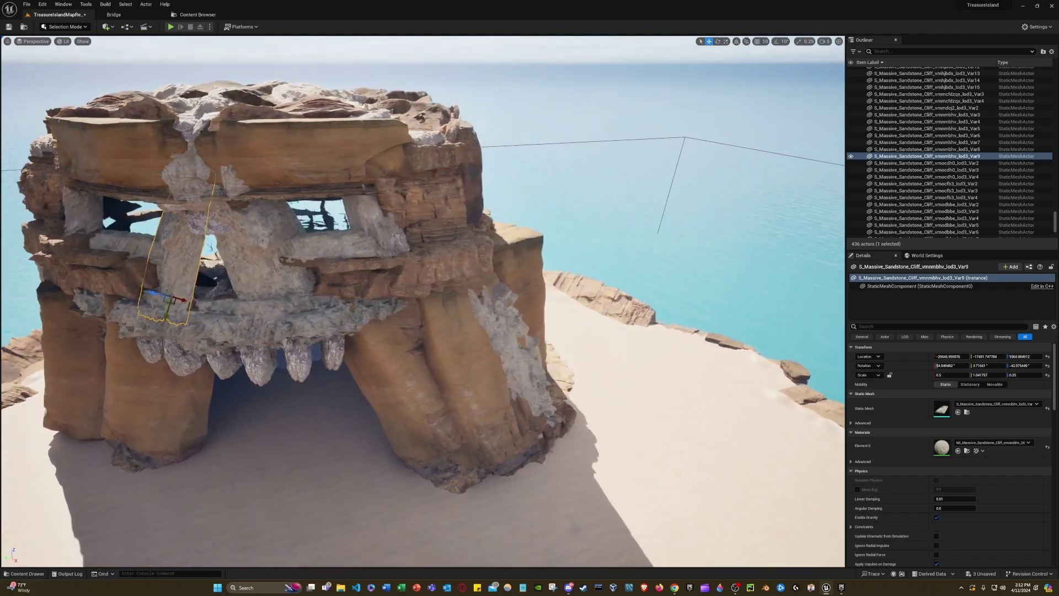
- Examine the skull's face from both sides, covering the eye openings, jaw and hanging teeth, and finish facing it head-on
{"action": "mouse_move", "coordinate": [339, 333]}
{"action": "right_mouse_down"}
{"action": "mouse_move", "coordinate": [265, 333]}
{"action": "mouse_move", "coordinate": [325, 330]}
{"action": "right_mouse_up"}
{"action": "key", "text": "a"}
{"action": "key", "text": "s"}
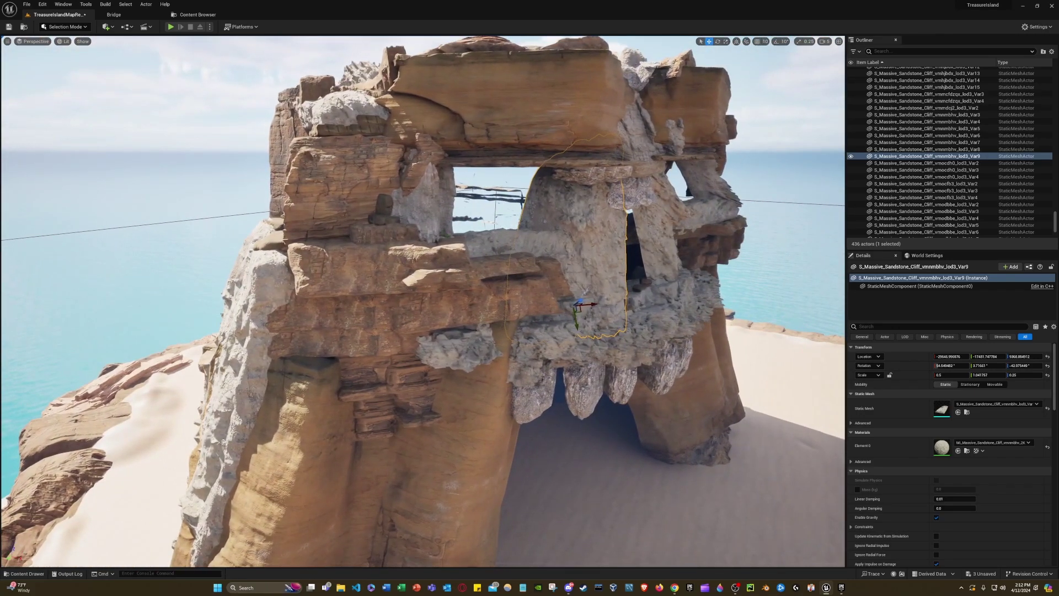
{"action": "right_click_drag", "start_coordinate": [466, 300], "coordinate": [223, 154]}
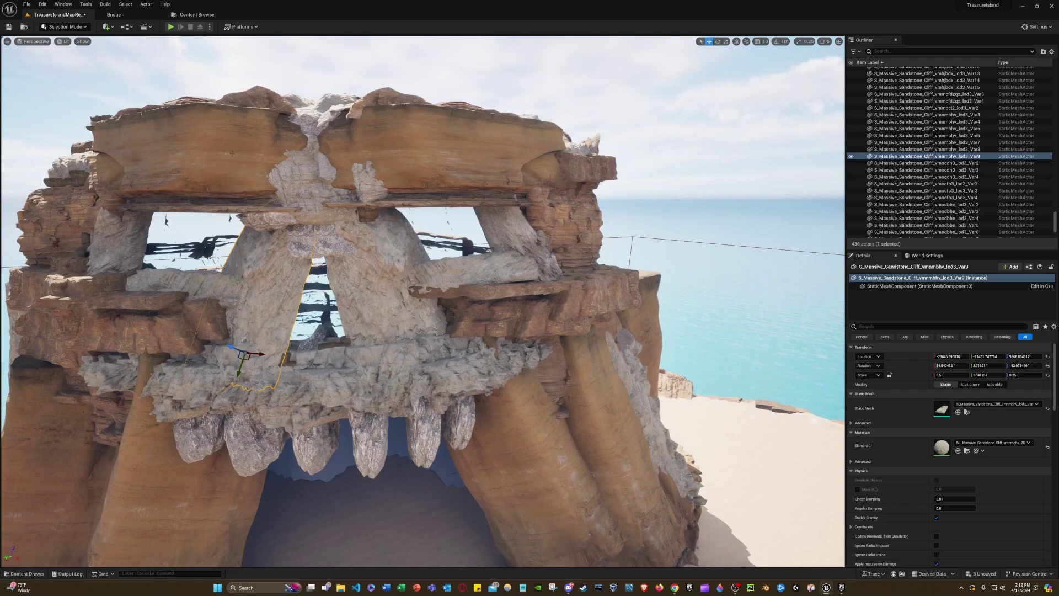
{"action": "key", "text": "d"}
{"action": "right_click_drag", "start_coordinate": [250, 183], "coordinate": [231, 202]}
{"action": "key", "text": "w"}
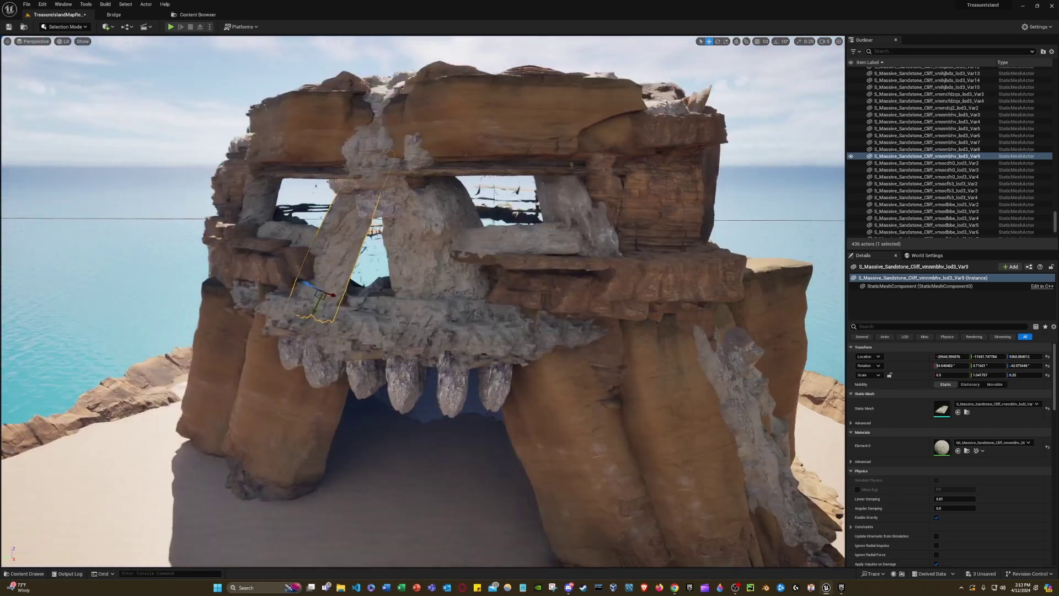
{"action": "right_click_drag", "start_coordinate": [231, 202], "coordinate": [267, 215]}
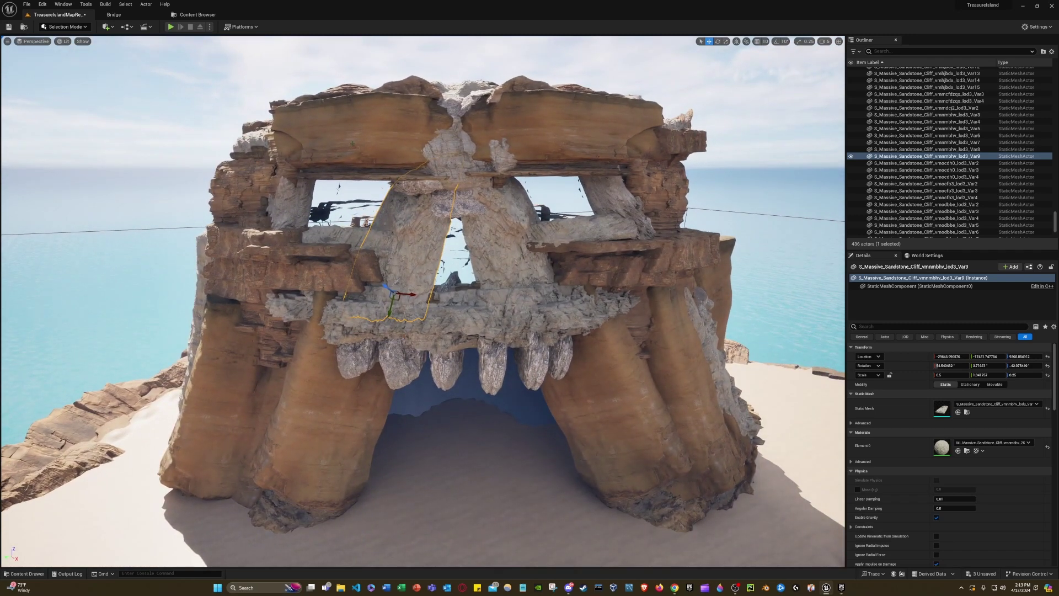
- Select the two brow slabs above the eye openings in turn to identify their cliff meshes
{"action": "left_click", "coordinate": [352, 144]}
{"action": "left_click", "coordinate": [563, 135]}
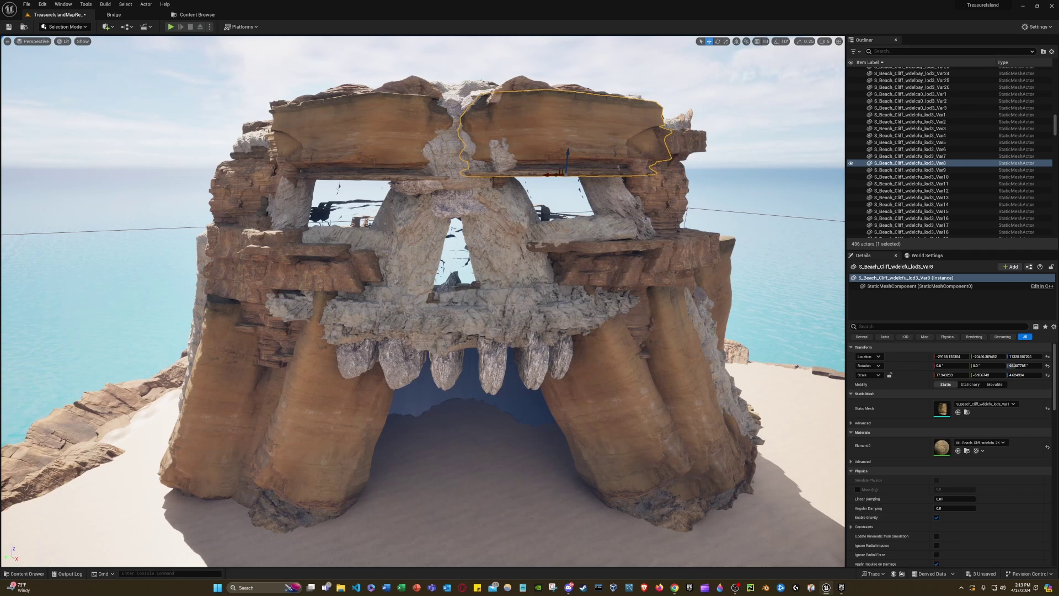
{"action": "right_click_drag", "start_coordinate": [515, 143], "coordinate": [512, 147]}
- Duplicate the brow slab above the left eye opening, move the copy out in front of the rock and drop it onto the surface below
{"action": "left_click", "coordinate": [422, 146]}
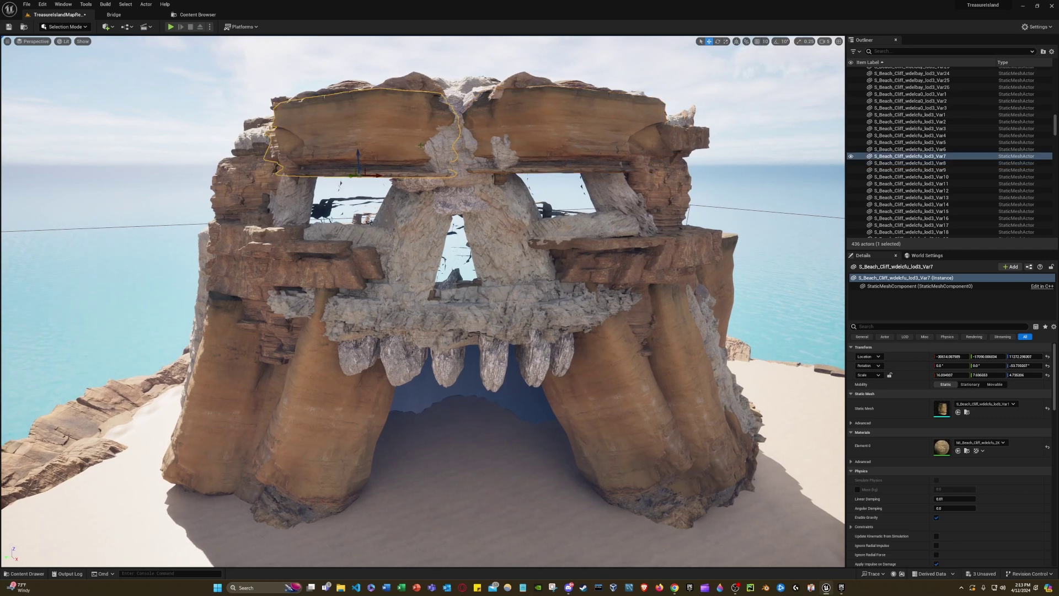
{"action": "key", "text": "ctrl+d"}
{"action": "left_click_drag", "start_coordinate": [350, 173], "coordinate": [274, 200]}
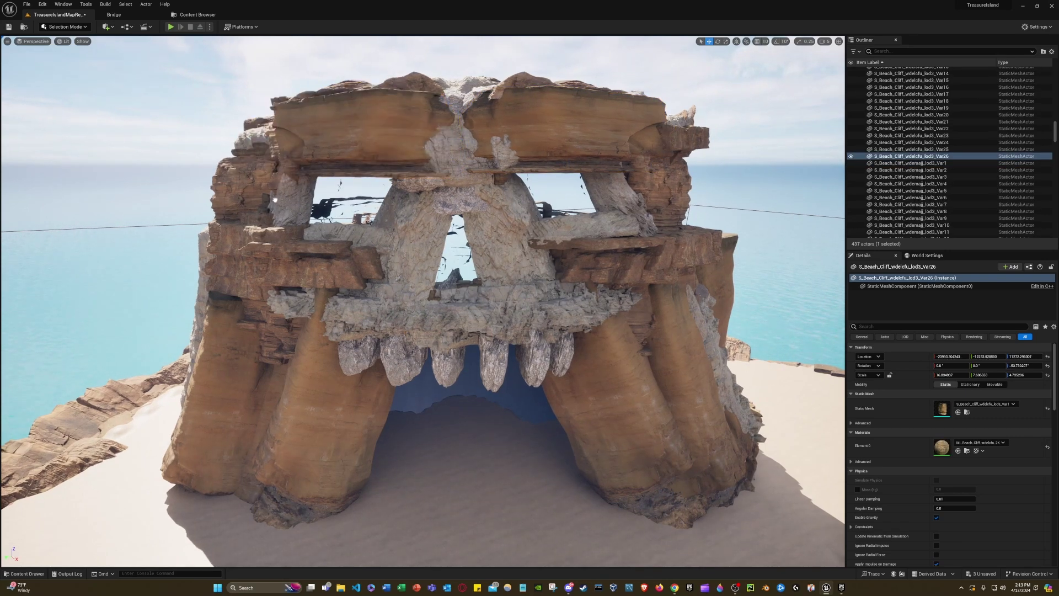
{"action": "left_click_drag", "start_coordinate": [334, 184], "coordinate": [237, 213]}
{"action": "key", "text": "s"}
{"action": "right_click_drag", "start_coordinate": [237, 213], "coordinate": [237, 242]}
{"action": "key", "text": "w"}
{"action": "right_click_drag", "start_coordinate": [301, 176], "coordinate": [287, 182]}
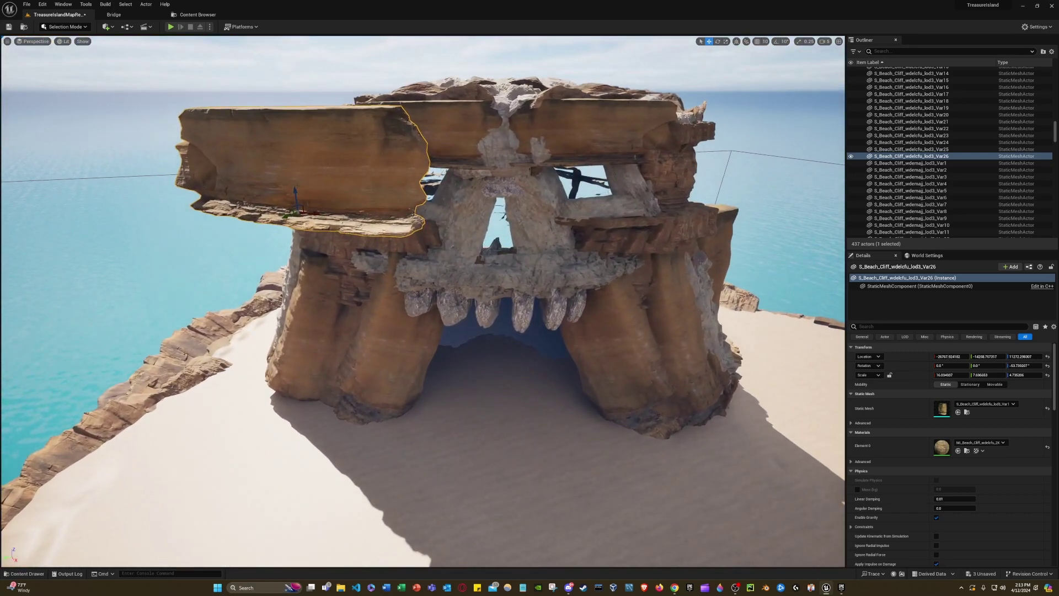
{"action": "key", "text": "End"}
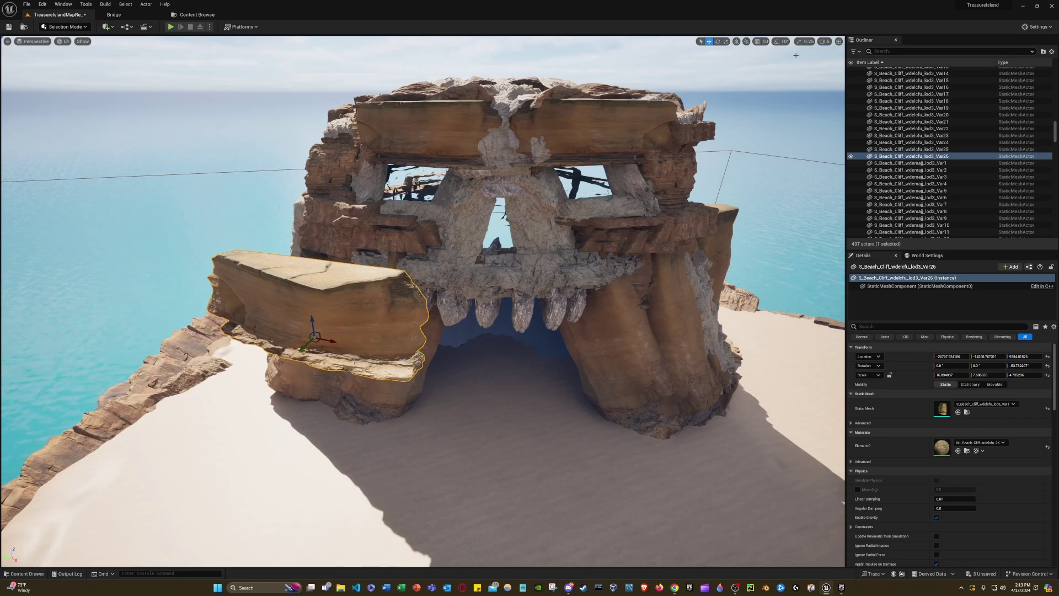
- Flip the copied slab with a negative Y scale and turn it about the vertical axis, deleting the copy after this demonstration
{"action": "left_click", "coordinate": [725, 42]}
{"action": "left_click_drag", "start_coordinate": [303, 348], "coordinate": [304, 345]}
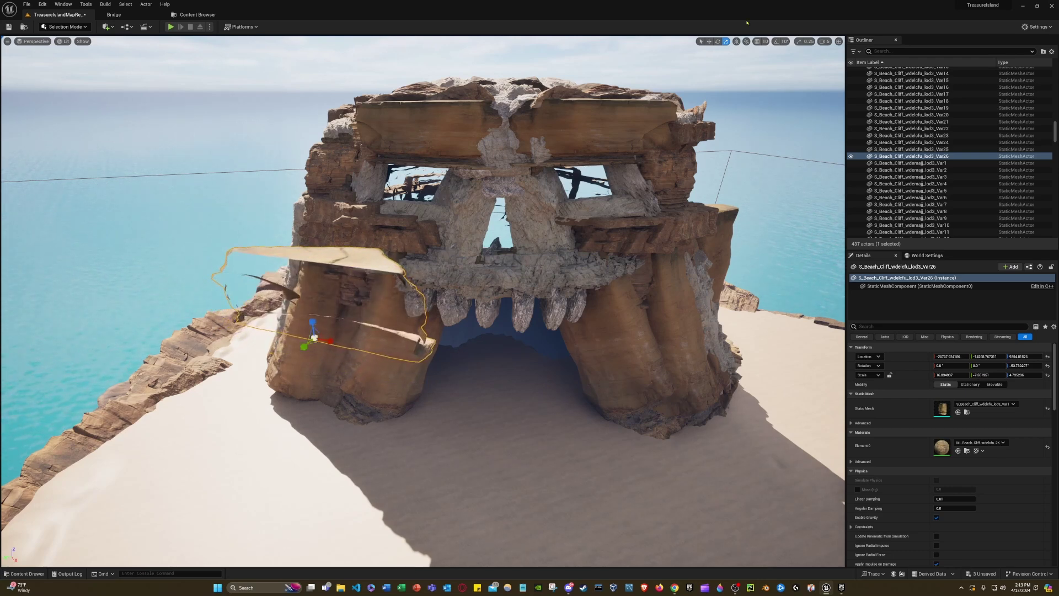
{"action": "left_click", "coordinate": [718, 43]}
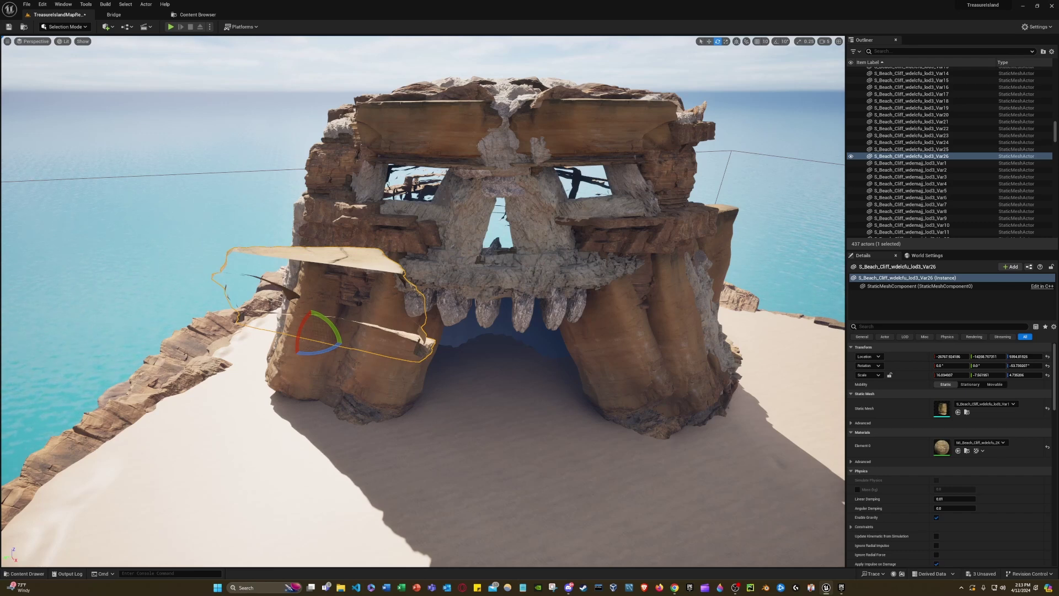
{"action": "left_click_drag", "start_coordinate": [328, 347], "coordinate": [315, 340]}
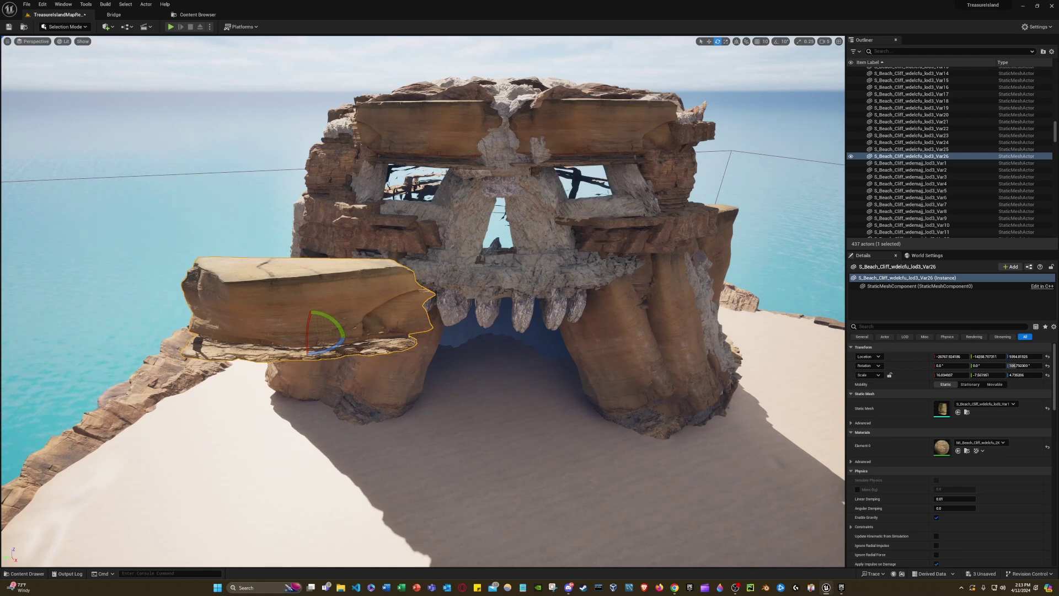
{"action": "key", "text": "Delete"}
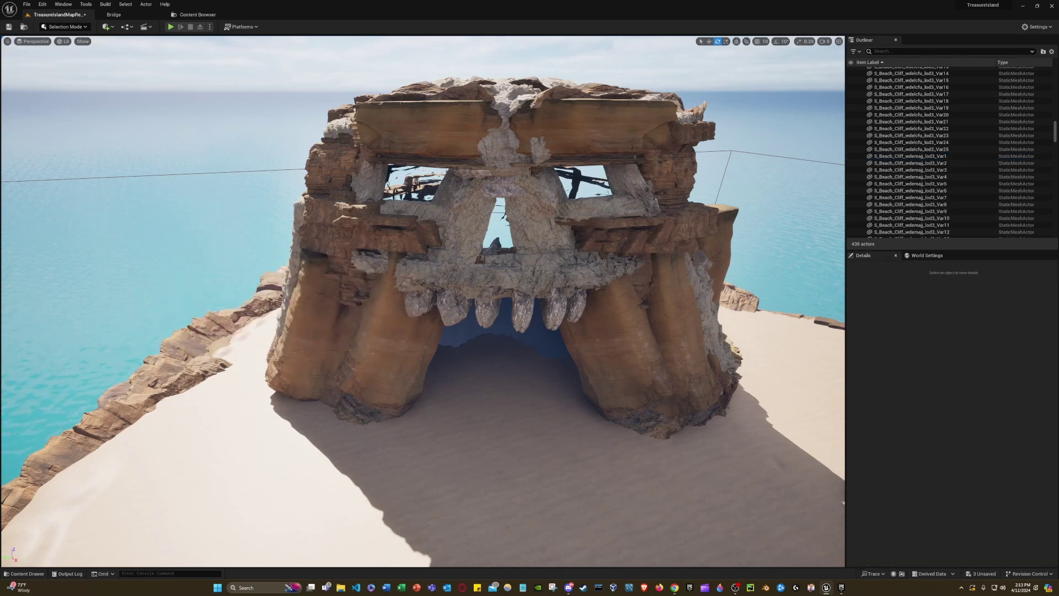
- Examine the skull rock from the front around to its rear to see the layered cliff meshes
{"action": "right_click_drag", "start_coordinate": [422, 301], "coordinate": [877, 273]}
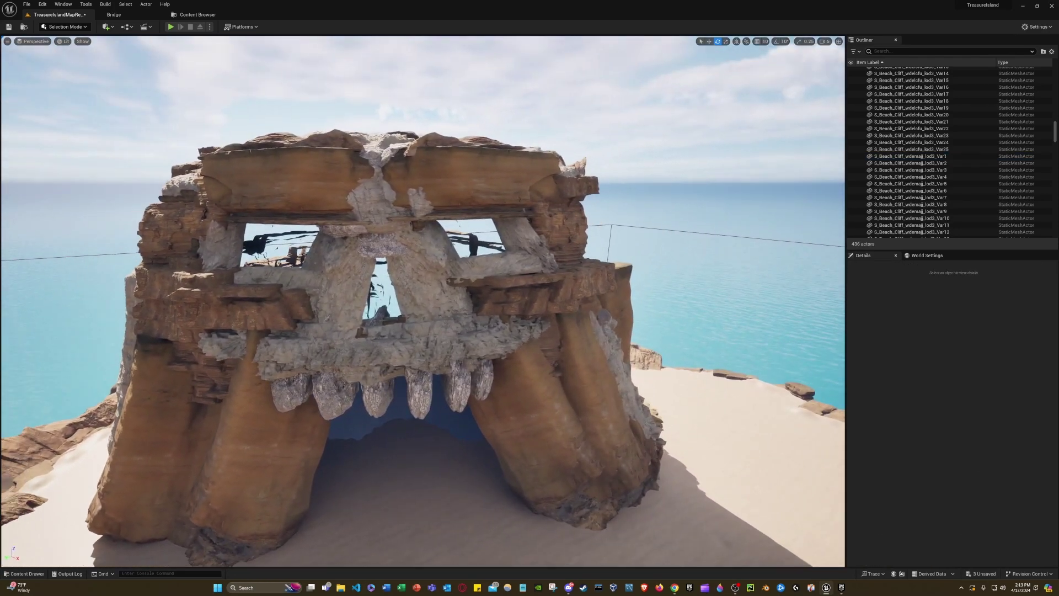
{"action": "key", "text": "a"}
{"action": "key", "text": "s"}
{"action": "key", "text": "d"}
{"action": "key", "text": "a"}
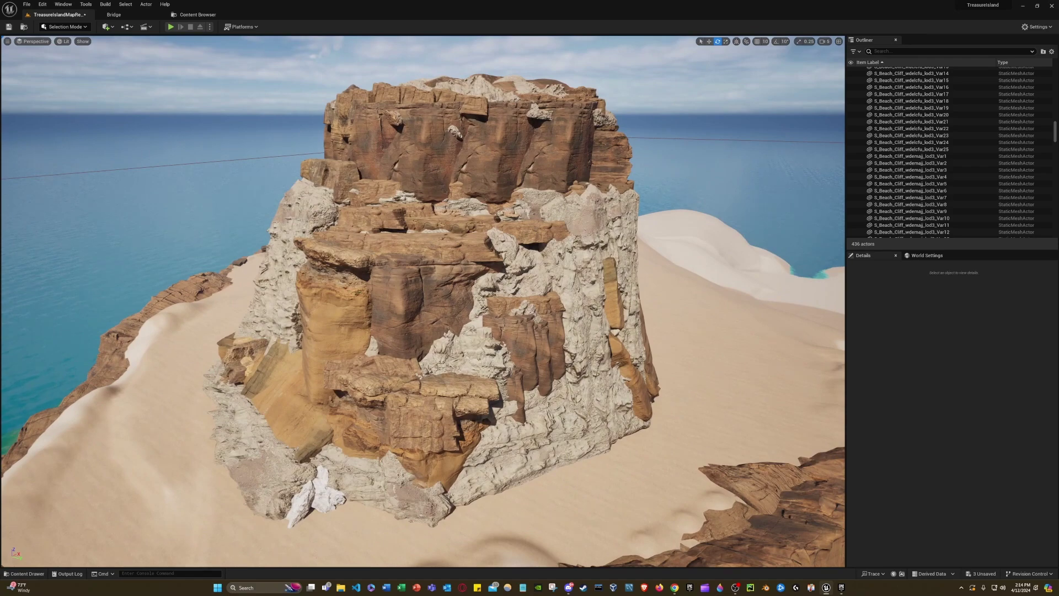
{"action": "right_click_drag", "start_coordinate": [535, 212], "coordinate": [750, 207]}
{"action": "key", "text": "a"}
{"action": "key", "text": "w"}
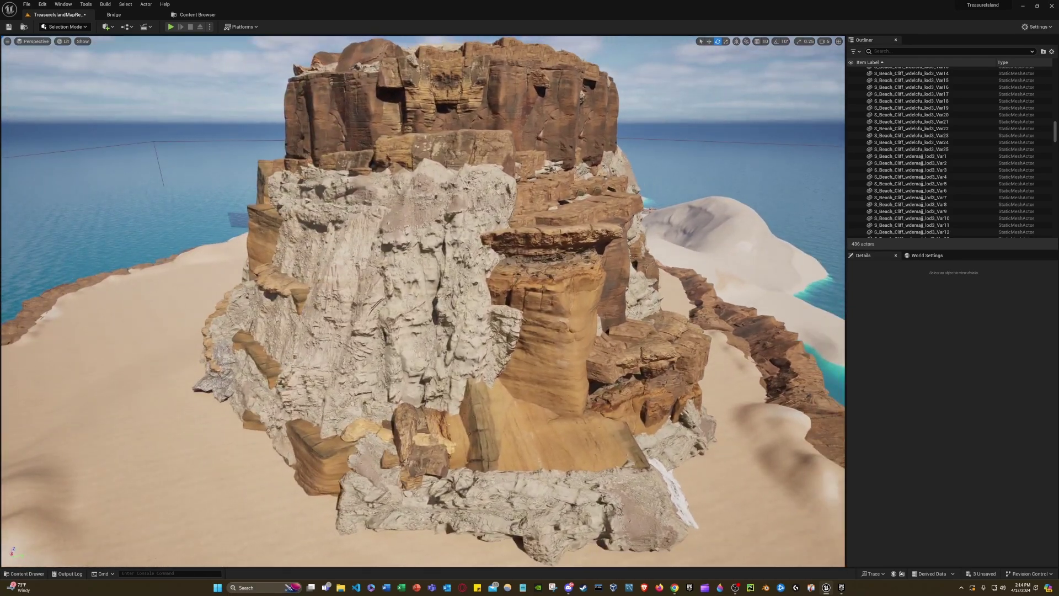
{"action": "key", "text": "a"}
- Examine the rear of the skull rock up close and select the large pale cliff mesh in its middle
{"action": "right_click_drag", "start_coordinate": [420, 278], "coordinate": [403, 345]}
{"action": "key", "text": "a"}
{"action": "key", "text": "a"}
{"action": "key", "text": "w"}
{"action": "key", "text": "d"}
{"action": "key", "text": "w"}
{"action": "key", "text": "s"}
{"action": "key", "text": "a"}
{"action": "key", "text": "d"}
{"action": "key", "text": "s"}
{"action": "key", "text": "w"}
{"action": "key", "text": "d"}
{"action": "key", "text": "w"}
{"action": "left_click", "coordinate": [419, 276]}
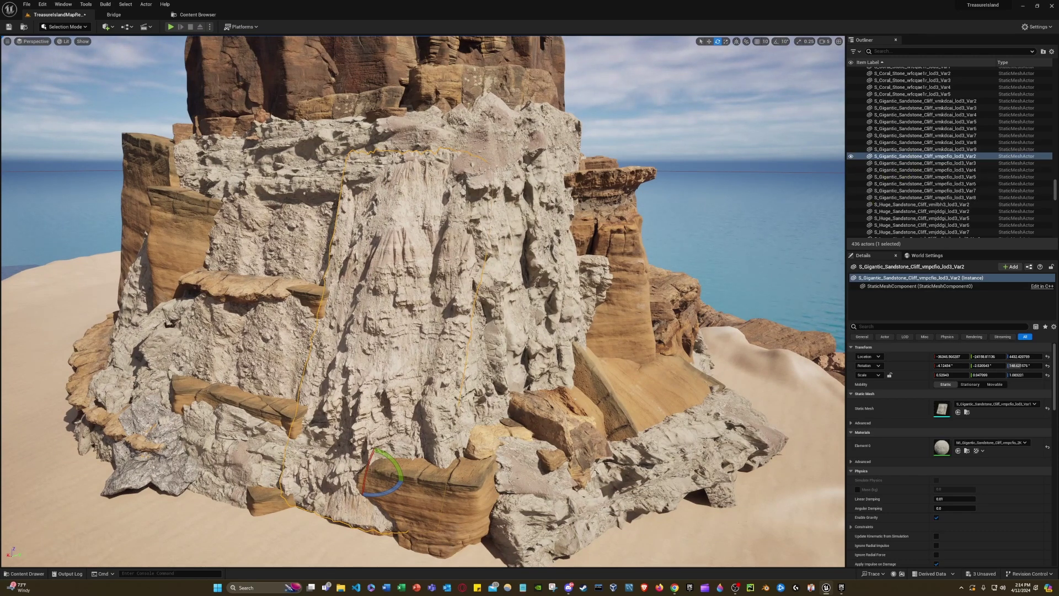
- Switch to Quixel Bridge and search its assets for Sandstone combined with Cliff
{"action": "left_click", "coordinate": [114, 14]}
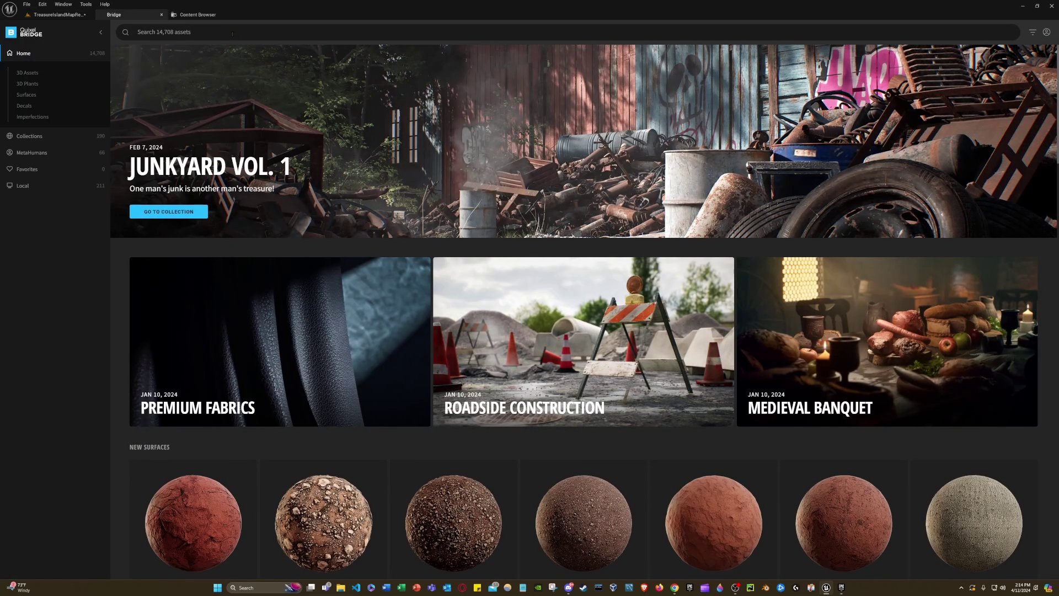
{"action": "left_click", "coordinate": [214, 34]}
{"action": "type", "text": "sa"}
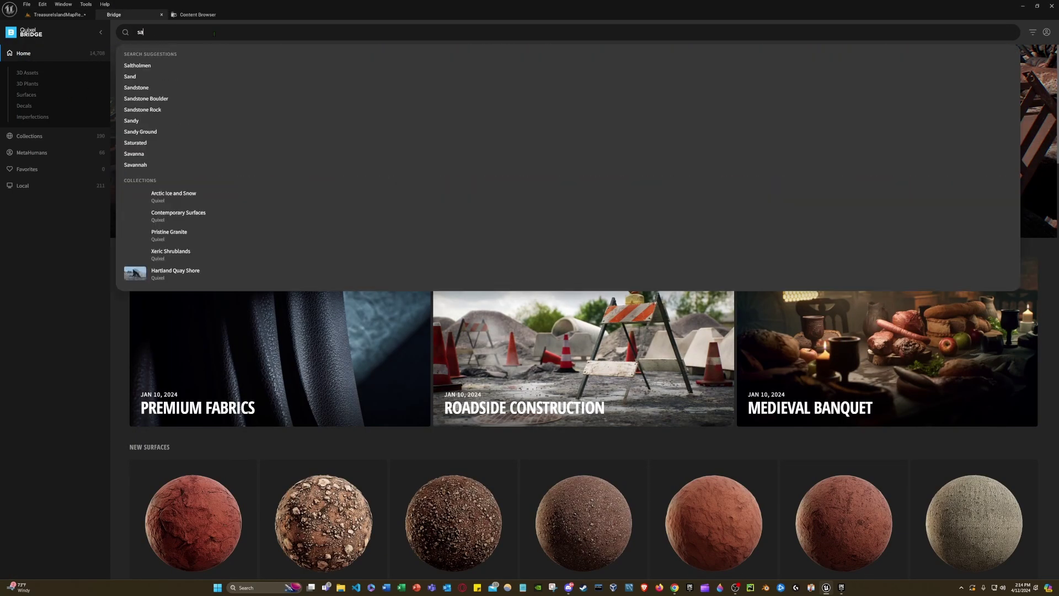
{"action": "type", "text": "ndstone"}
{"action": "key", "text": "Return"}
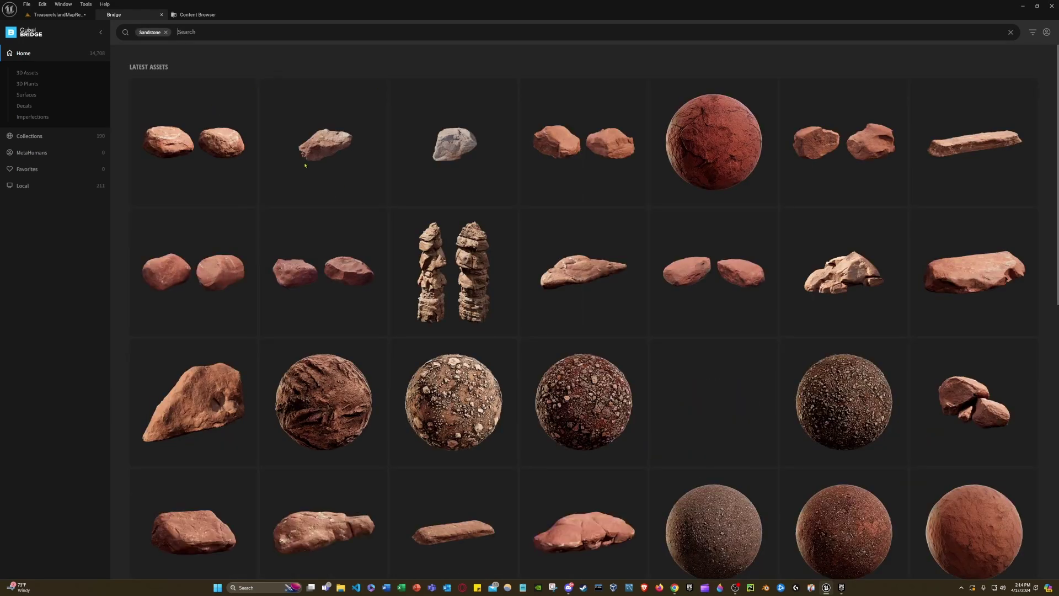
{"action": "type", "text": "c"}
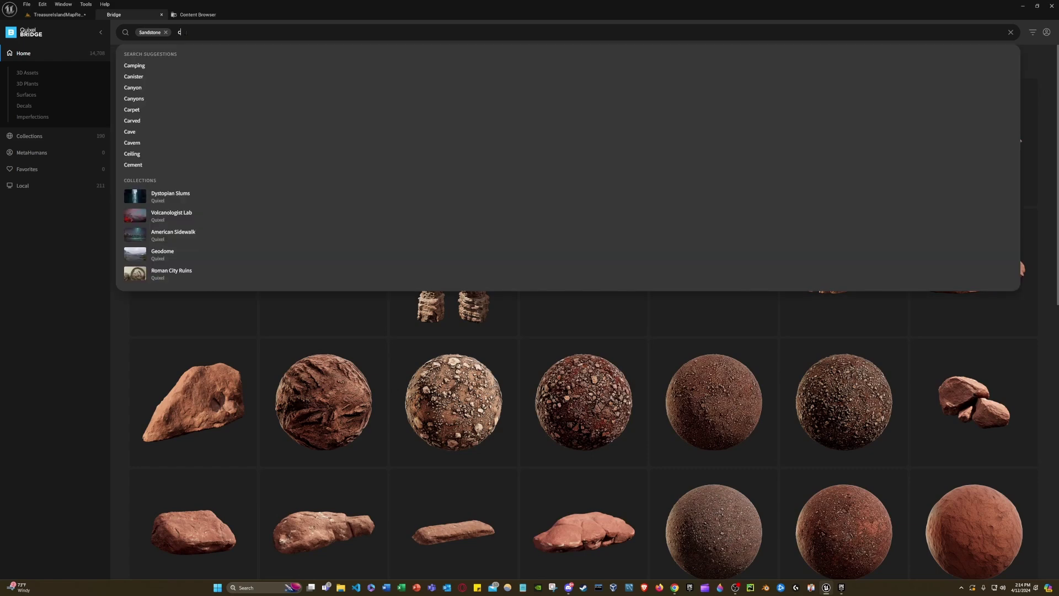
{"action": "type", "text": "liff"}
{"action": "key", "text": "Return"}
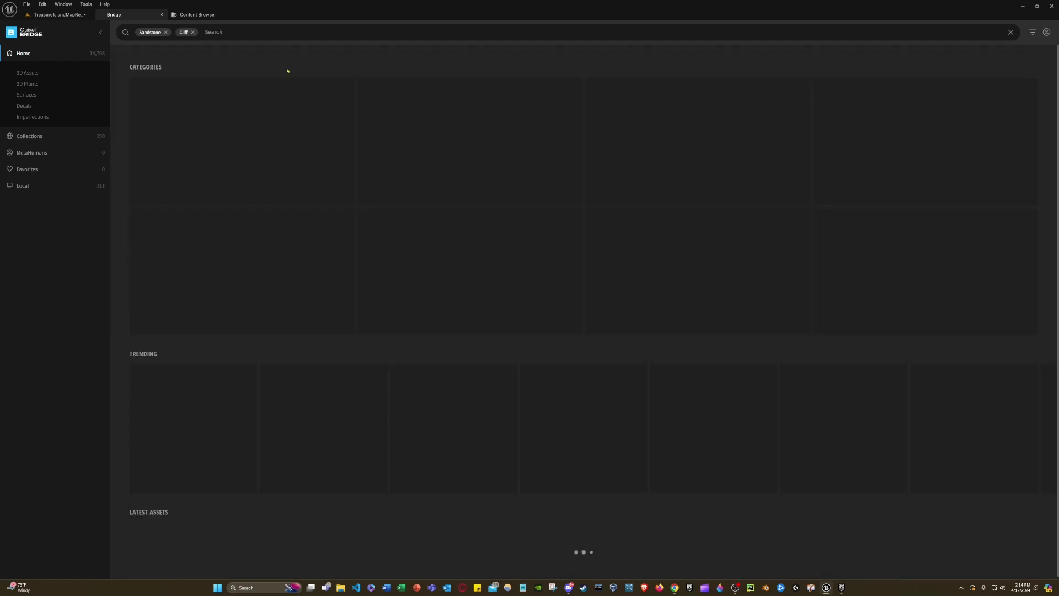
- Look through the sandstone cliff results for the pale and red cliff meshes and the ones already downloaded
{"action": "scroll", "coordinate": [422, 170], "scroll_direction": "down", "scroll_amount": 4}
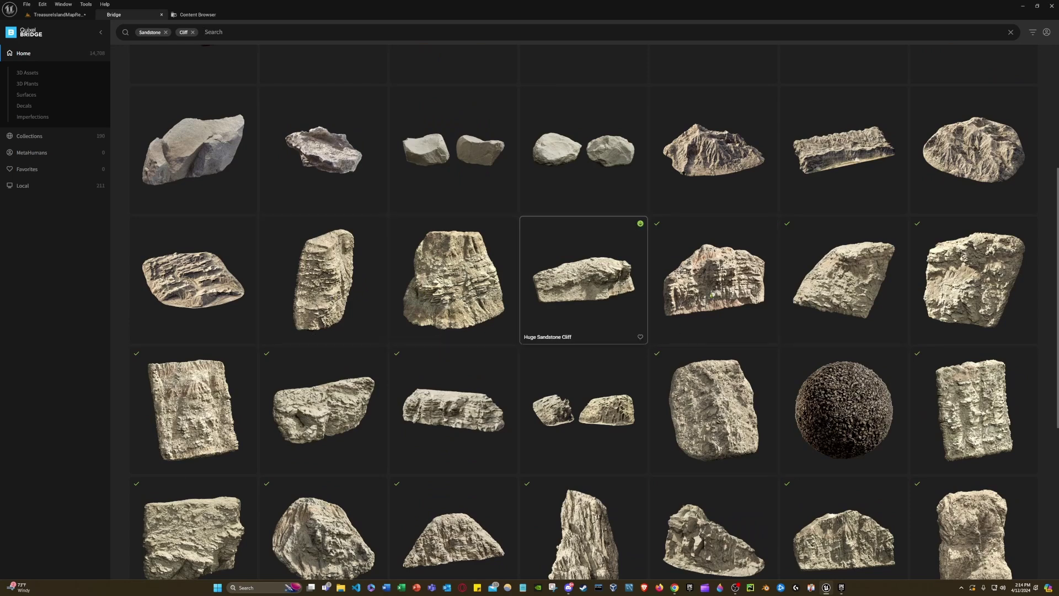
{"action": "scroll", "coordinate": [973, 215], "scroll_direction": "down", "scroll_amount": 2}
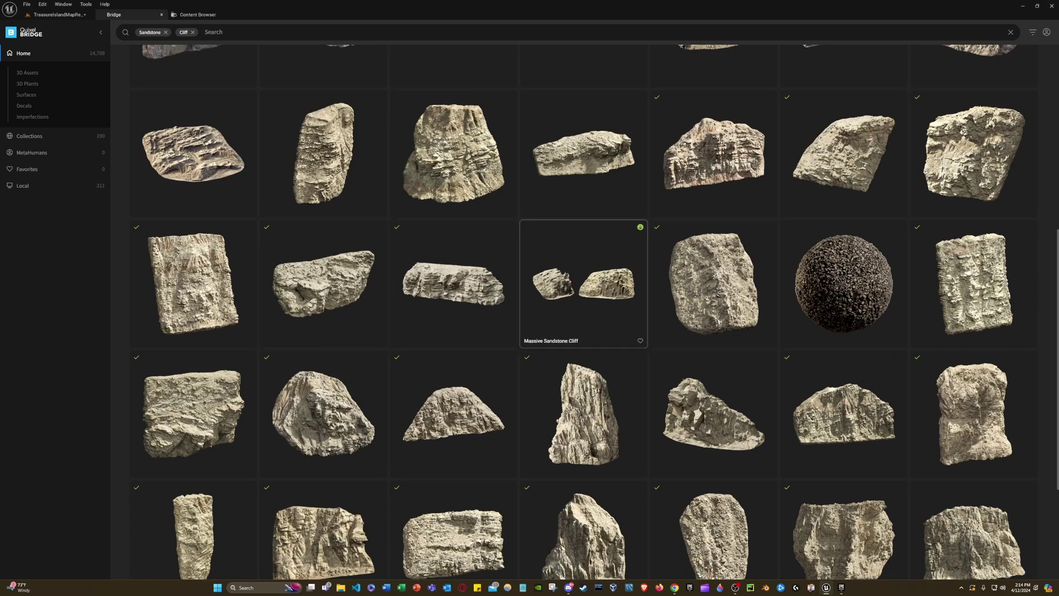
{"action": "scroll", "coordinate": [394, 396], "scroll_direction": "down", "scroll_amount": 2}
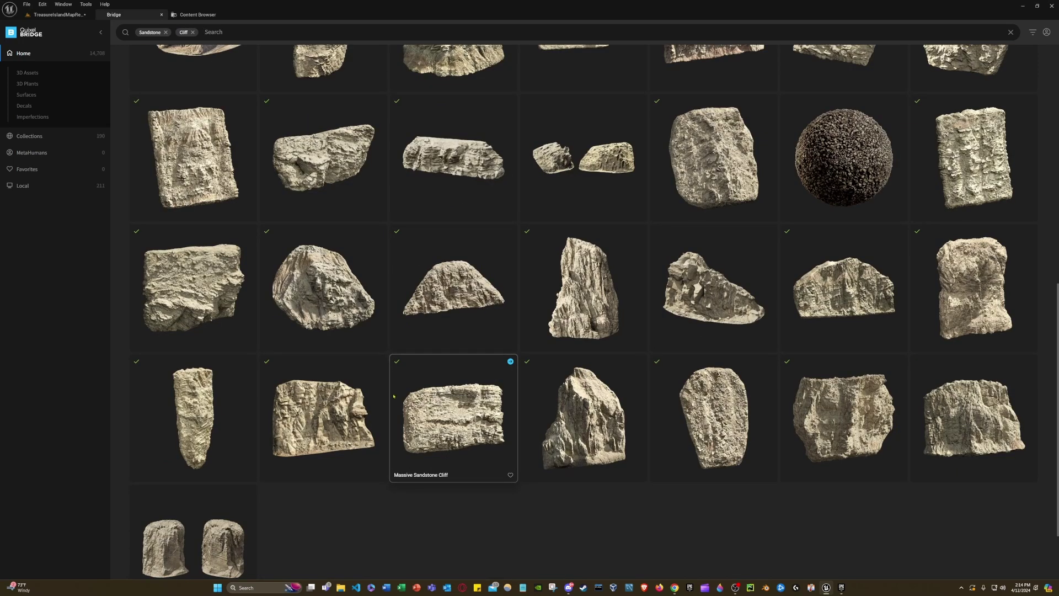
{"action": "scroll", "coordinate": [325, 386], "scroll_direction": "down", "scroll_amount": 4}
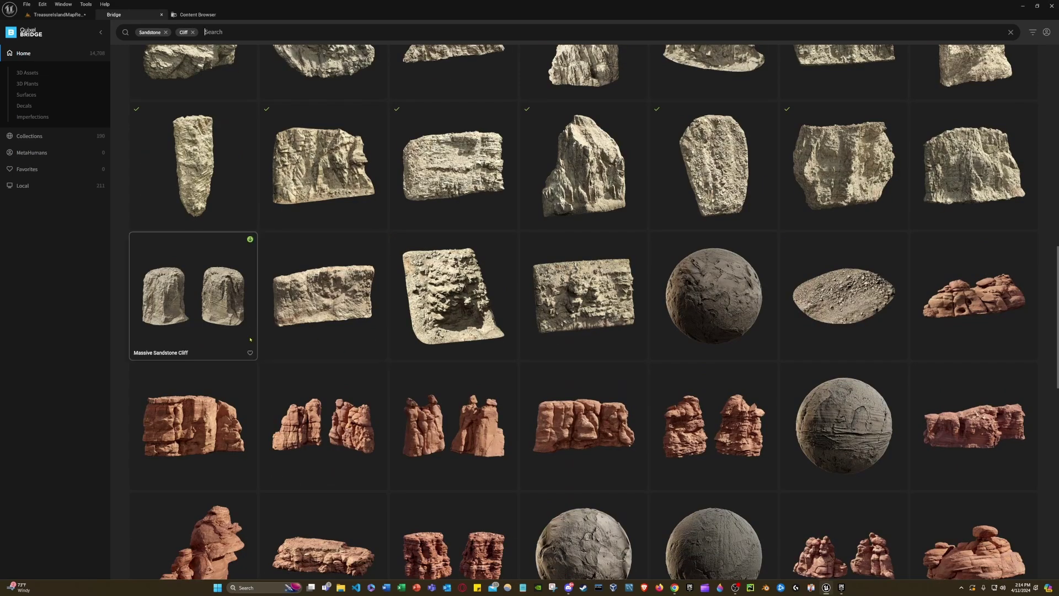
{"action": "scroll", "coordinate": [276, 358], "scroll_direction": "down", "scroll_amount": 2}
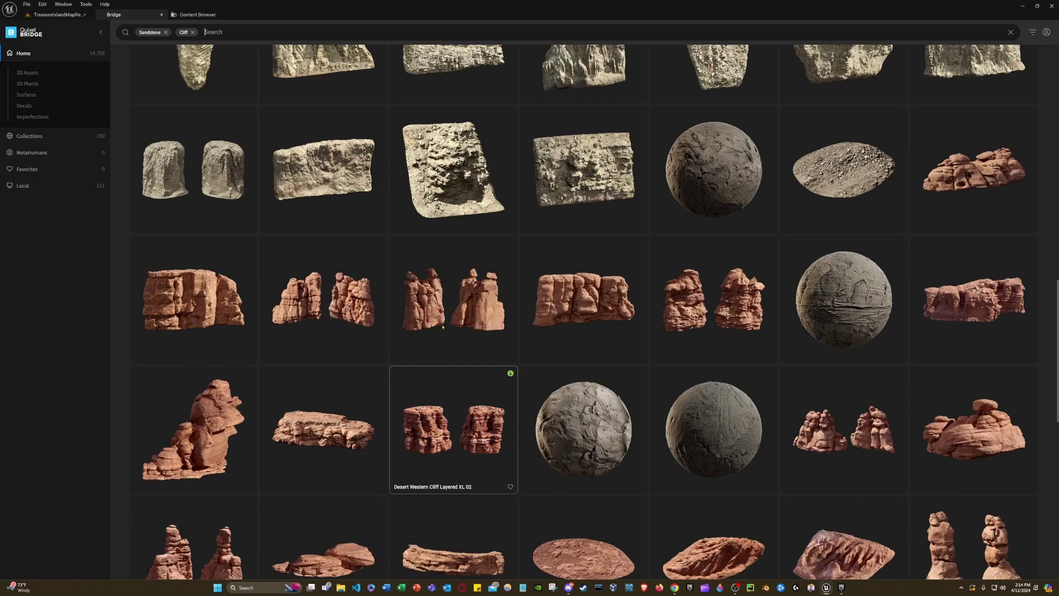
{"action": "scroll", "coordinate": [443, 326], "scroll_direction": "up", "scroll_amount": 4}
- Return to the TreasureIsland level and select a brown cliff mesh on the upper rear of the rock to identify it
{"action": "left_click", "coordinate": [57, 15]}
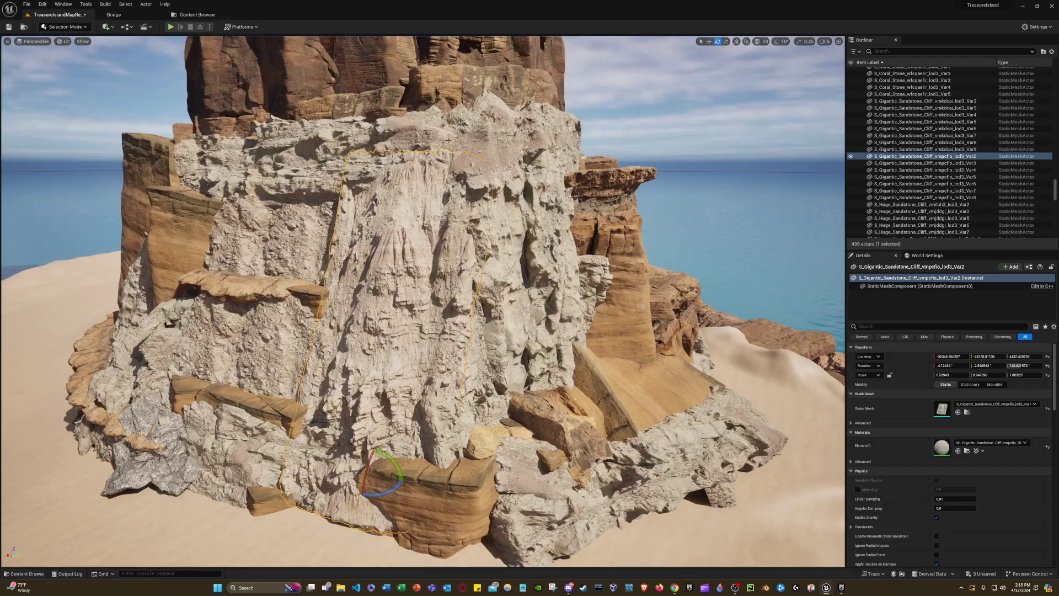
{"action": "right_click_drag", "start_coordinate": [422, 301], "coordinate": [422, 182]}
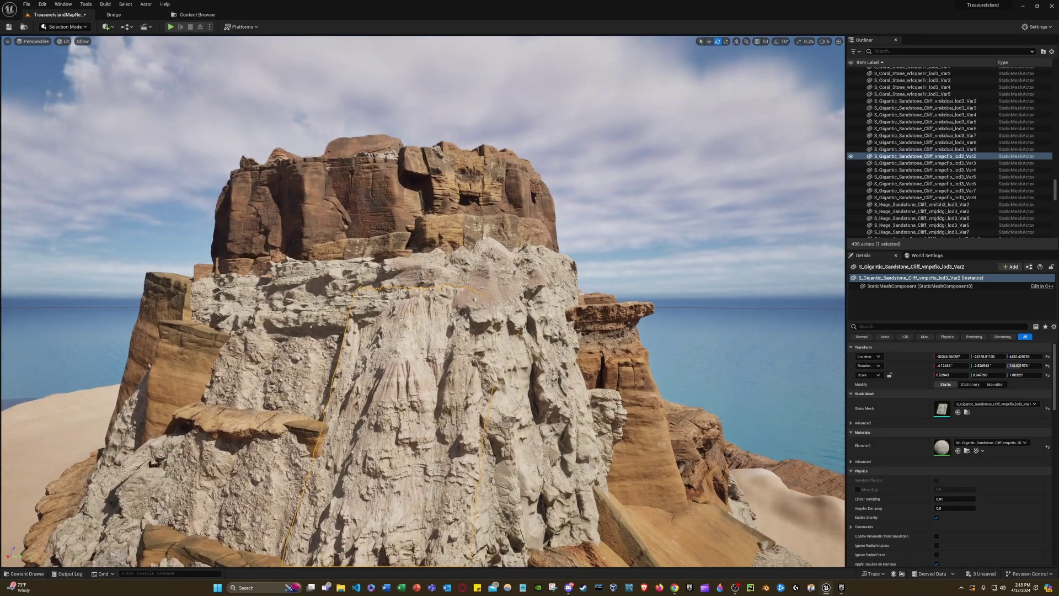
{"action": "left_click", "coordinate": [388, 220]}
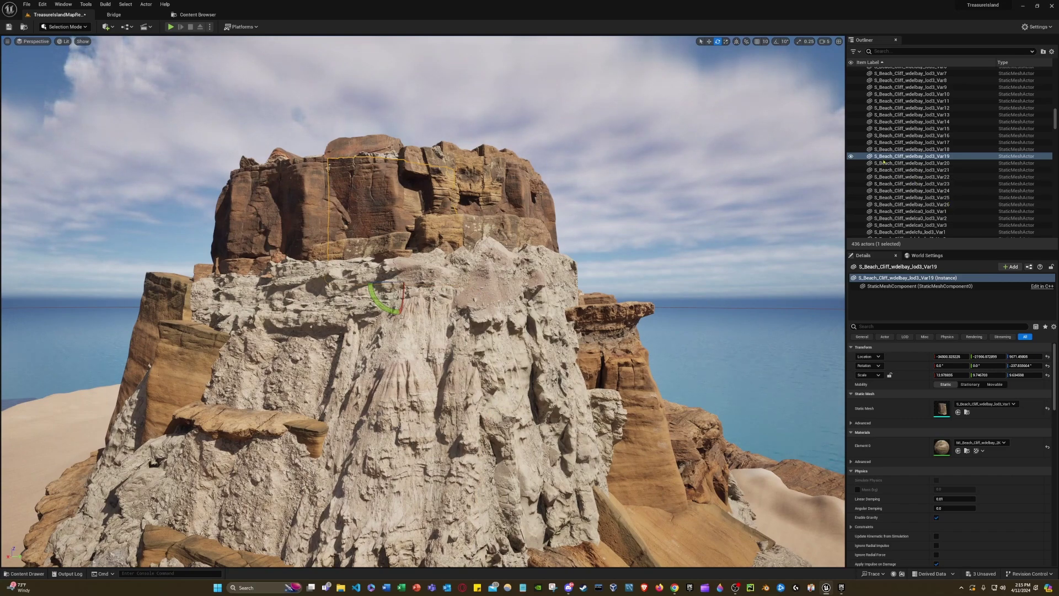
- Return to Quixel Bridge, clear the sandstone search and search all assets for beach cliff
{"action": "left_click", "coordinate": [114, 14]}
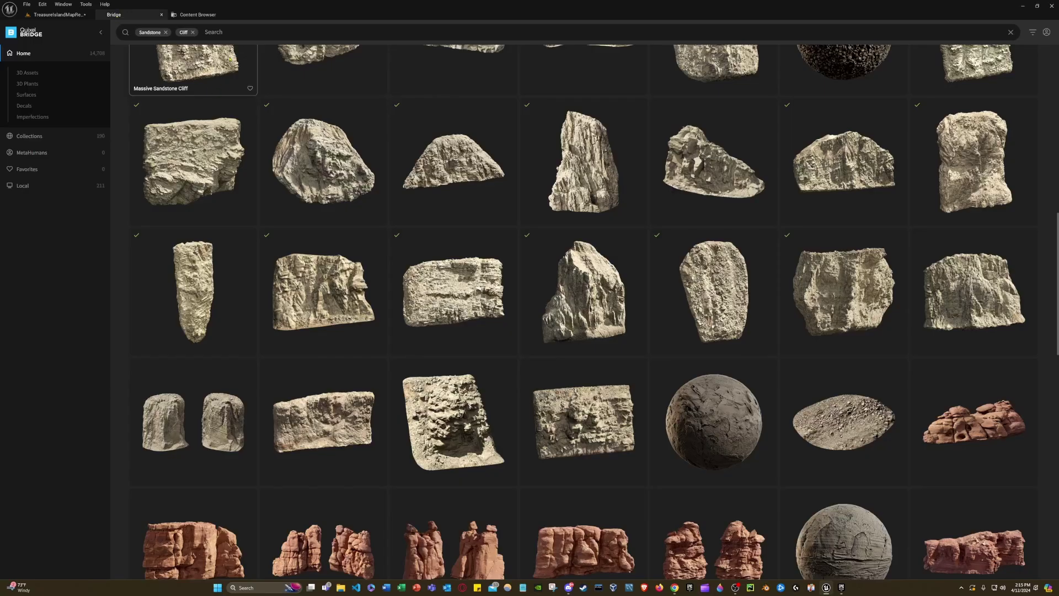
{"action": "left_click", "coordinate": [20, 57]}
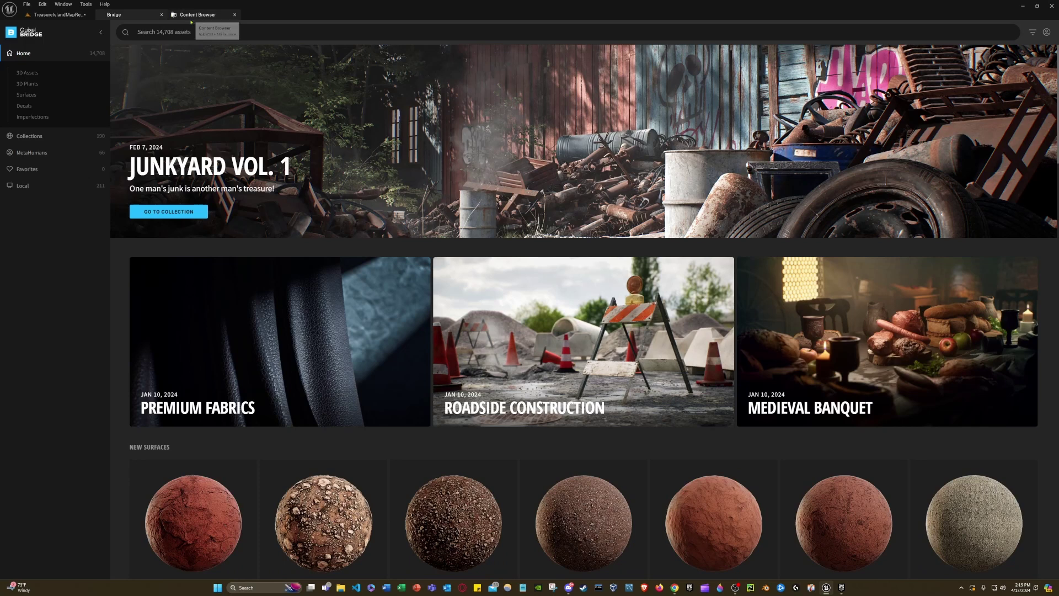
{"action": "left_click", "coordinate": [185, 33]}
{"action": "type", "text": "beach c"}
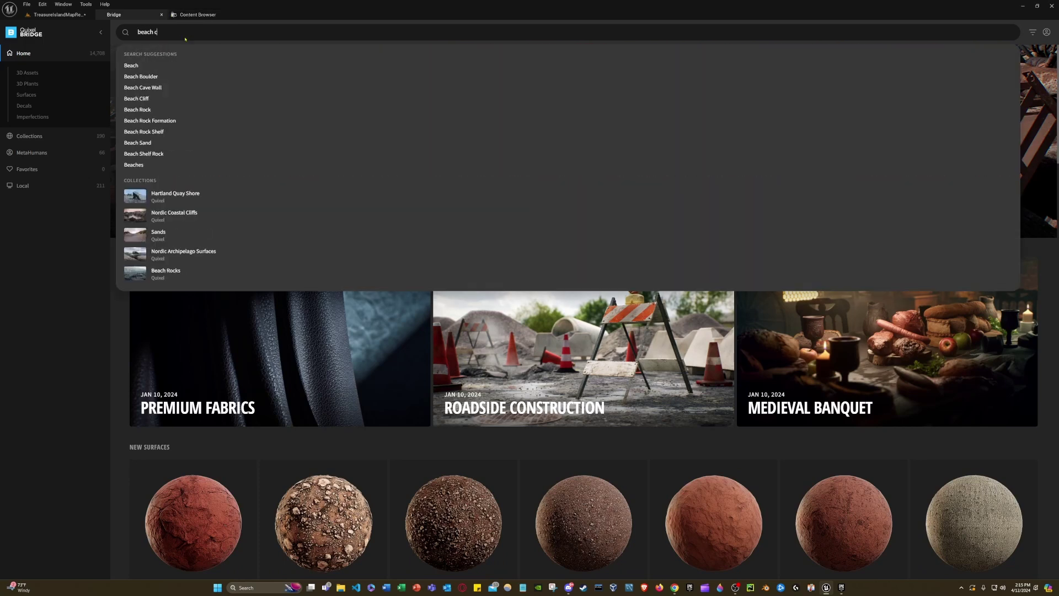
{"action": "type", "text": "liff"}
{"action": "key", "text": "Return"}
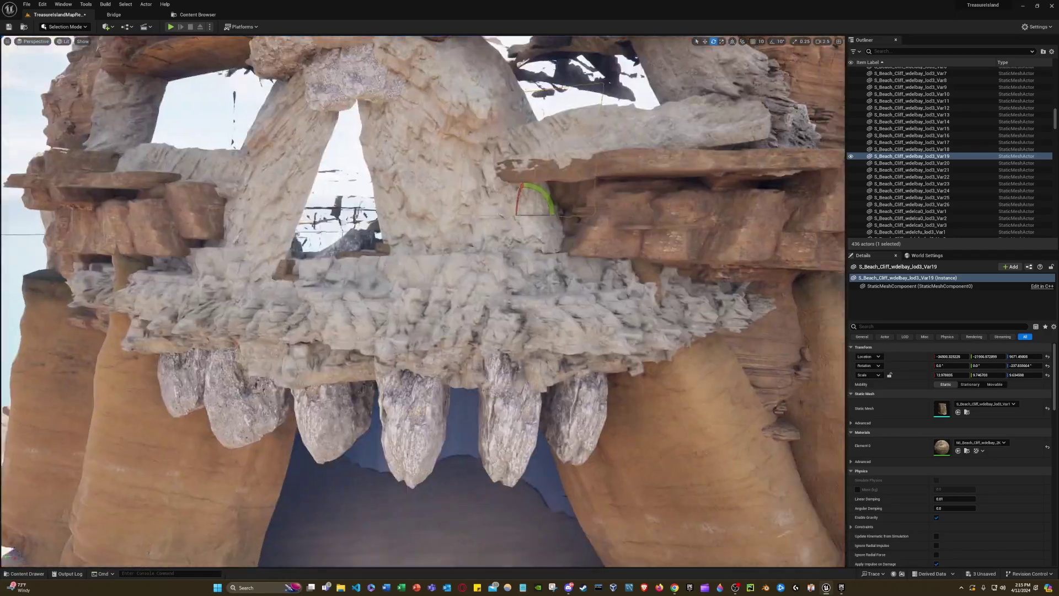
- Return to the level and examine the skull rock's front: its hanging teeth, sandstone legs, base rocks and upper face
{"action": "scroll", "coordinate": [422, 302], "scroll_direction": "down", "scroll_amount": 2}
{"action": "key", "text": "w"}
{"action": "right_click_drag", "start_coordinate": [348, 298], "coordinate": [346, 264]}
{"action": "key", "text": "s"}
{"action": "right_click_drag", "start_coordinate": [410, 256], "coordinate": [411, 256]}
{"action": "key", "text": "s"}
{"action": "key", "text": "w"}
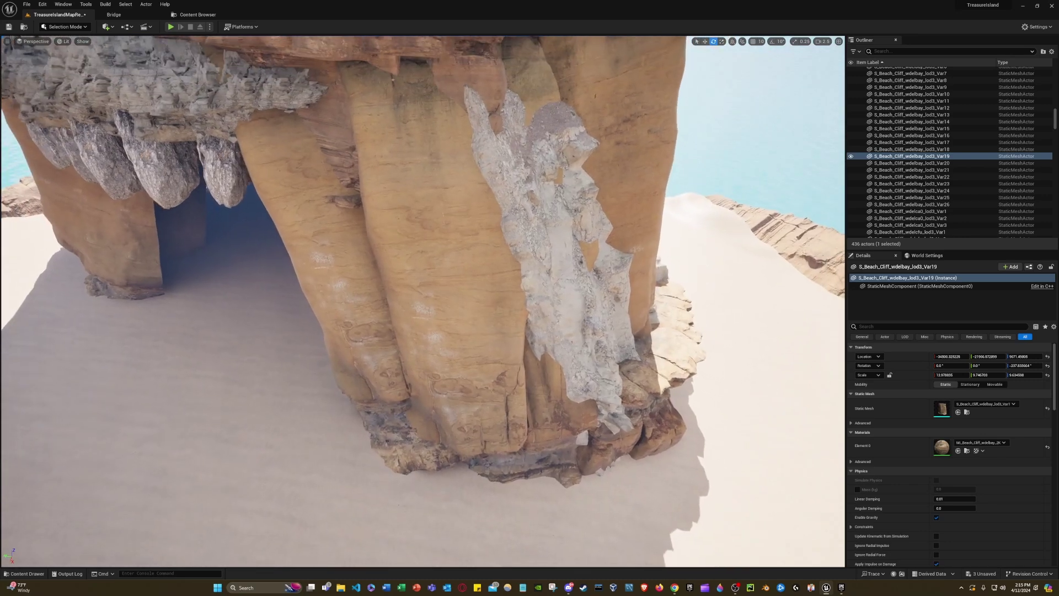
{"action": "right_click_drag", "start_coordinate": [410, 257], "coordinate": [410, 256]}
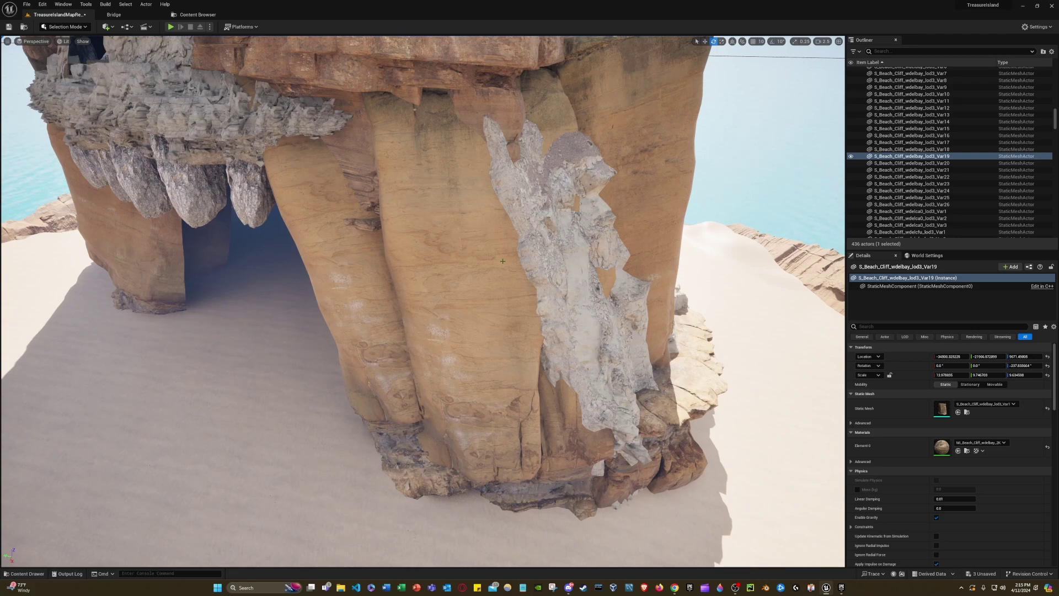
{"action": "right_click_drag", "start_coordinate": [502, 261], "coordinate": [502, 121]}
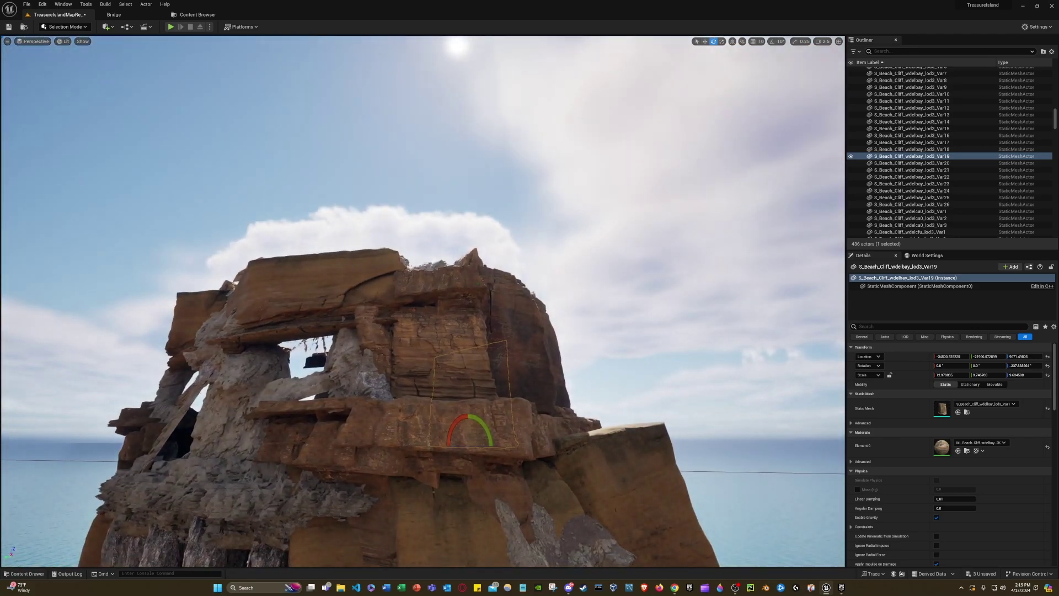
{"action": "mouse_move", "coordinate": [502, 261]}
{"action": "right_mouse_down"}
{"action": "mouse_move", "coordinate": [492, 140]}
{"action": "mouse_move", "coordinate": [409, 291]}
{"action": "mouse_move", "coordinate": [453, 306]}
{"action": "mouse_move", "coordinate": [503, 261]}
{"action": "right_mouse_up"}
{"action": "key", "text": "w"}
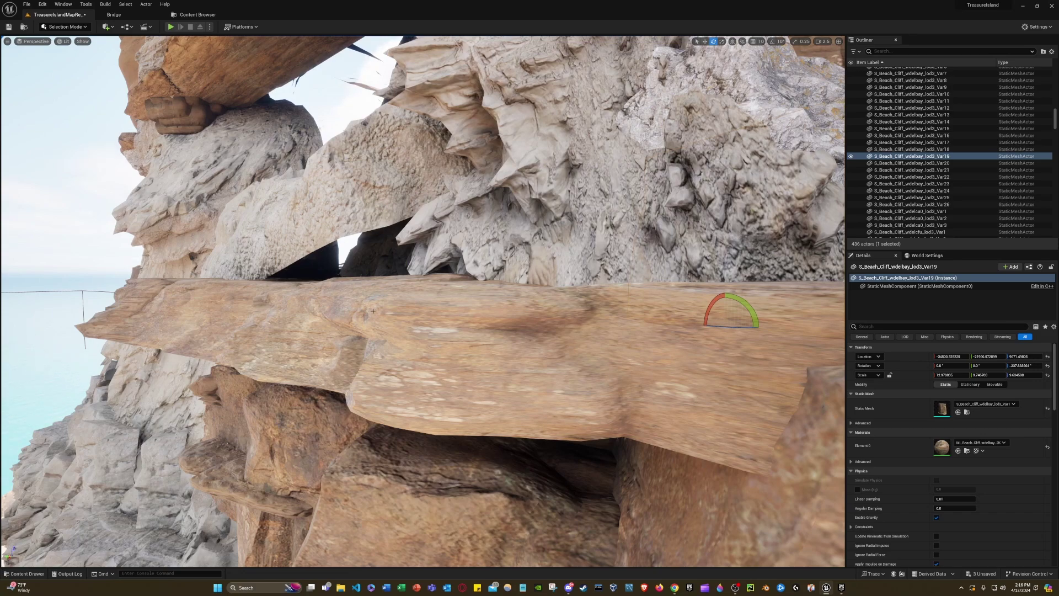
- Inspect the overlapping ledges and hollow interior of the skull rock, finishing with a view from the sand in front
{"action": "right_click_drag", "start_coordinate": [280, 220], "coordinate": [356, 221]}
{"action": "key", "text": "s"}
{"action": "key", "text": "w"}
{"action": "key", "text": "s"}
{"action": "key", "text": "w"}
{"action": "key", "text": "a"}
{"action": "key", "text": "w"}
{"action": "key", "text": "s"}
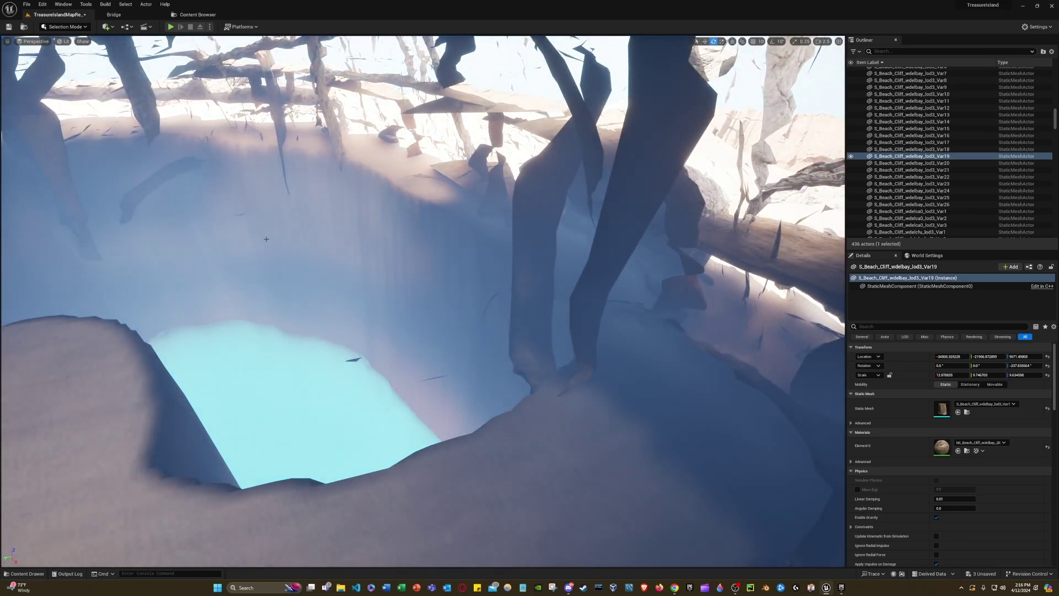
{"action": "right_click_drag", "start_coordinate": [356, 220], "coordinate": [381, 191]}
{"action": "right_click_drag", "start_coordinate": [385, 236], "coordinate": [402, 315]}
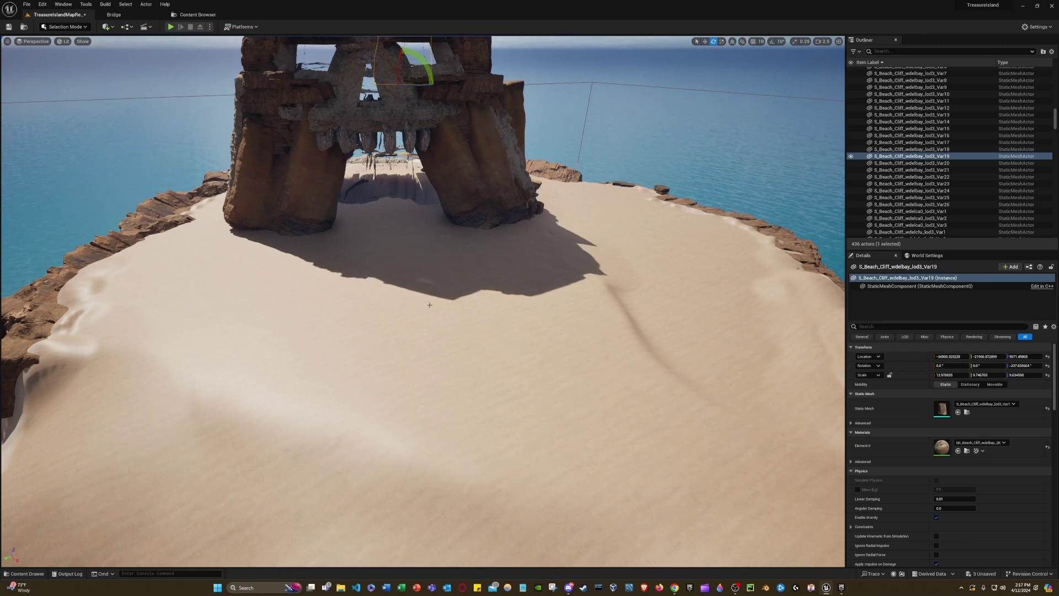
- Switch to Foliage mode and open the Desktop meshes folder of Palm_Pack_4 in the project content
{"action": "left_click", "coordinate": [54, 28]}
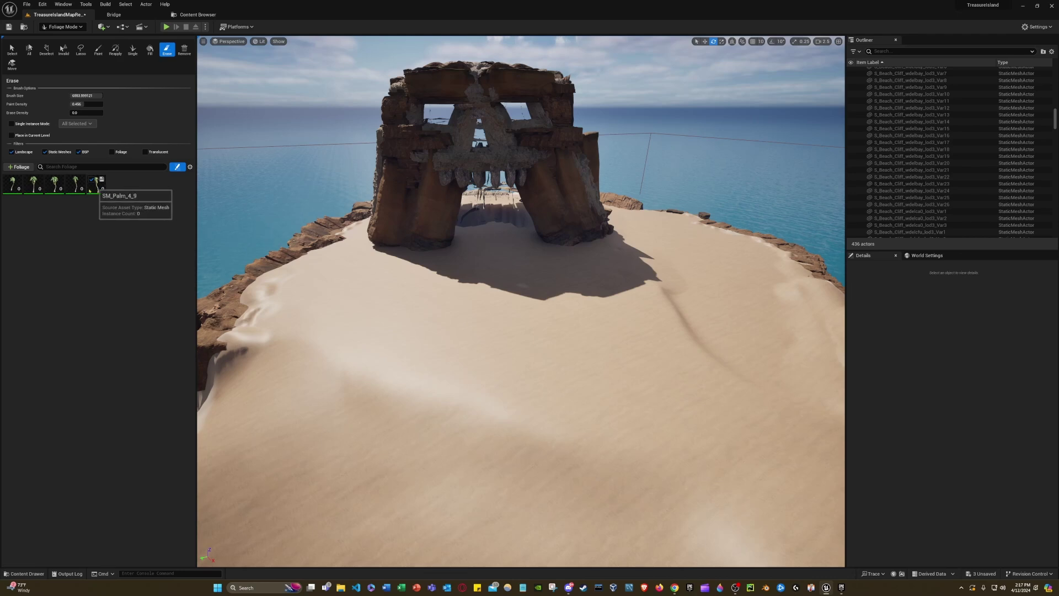
{"action": "left_click", "coordinate": [24, 574]}
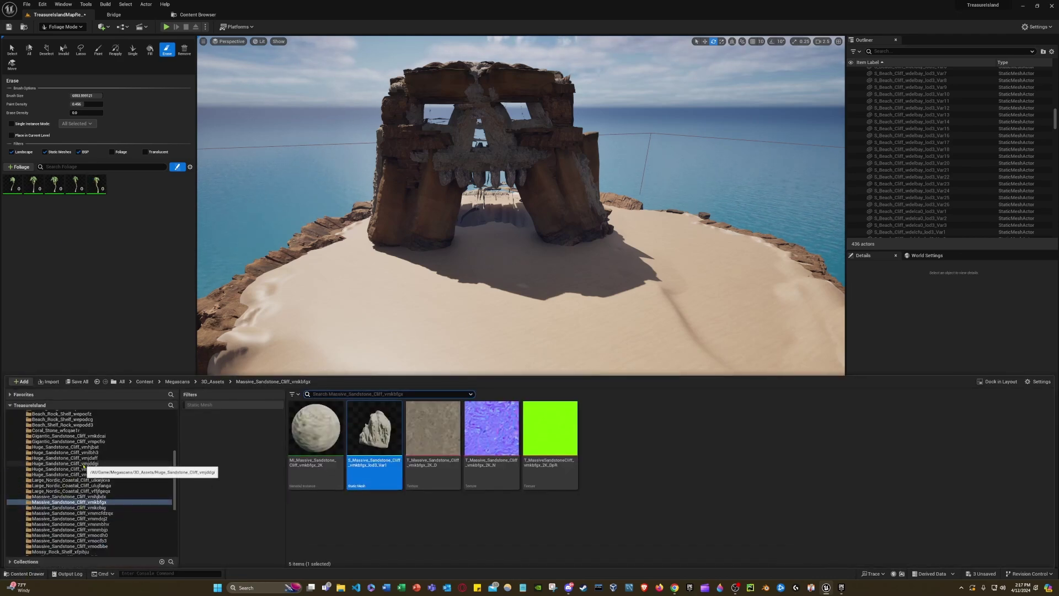
{"action": "scroll", "coordinate": [67, 472], "scroll_direction": "up", "scroll_amount": 6}
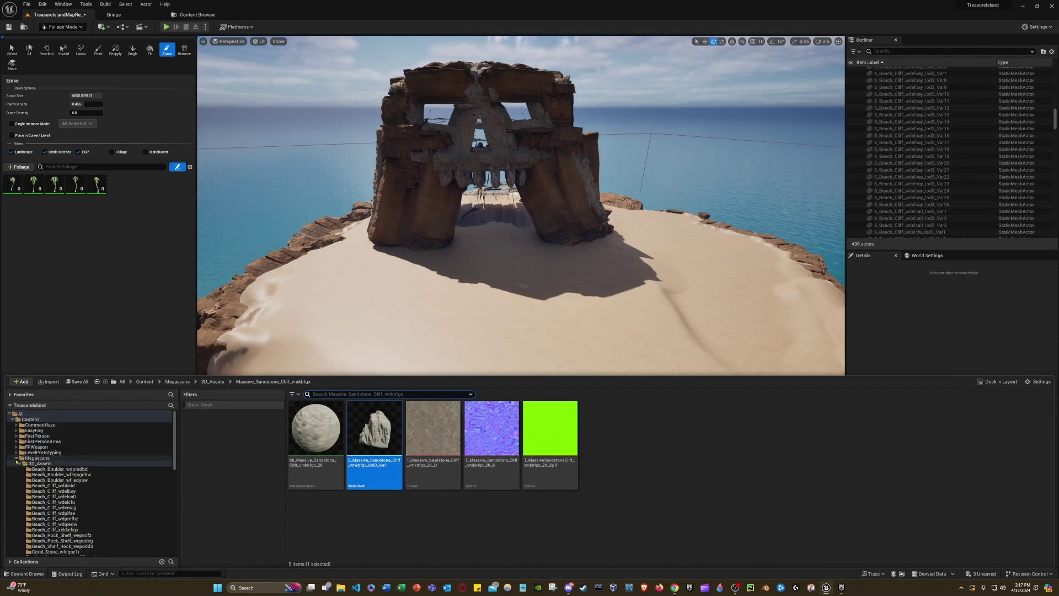
{"action": "double_click", "coordinate": [44, 457]}
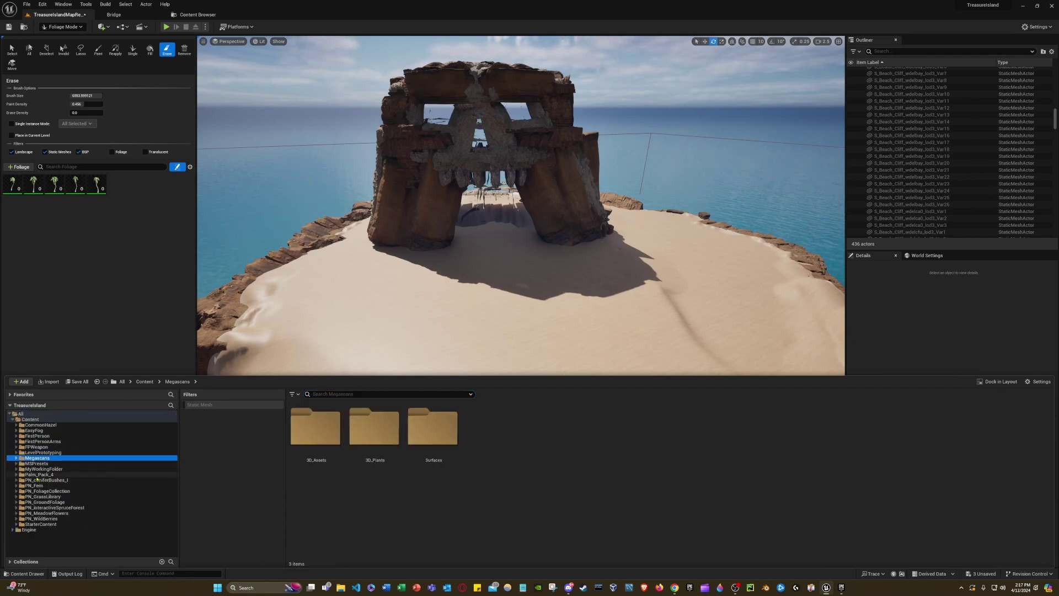
{"action": "left_click", "coordinate": [50, 474]}
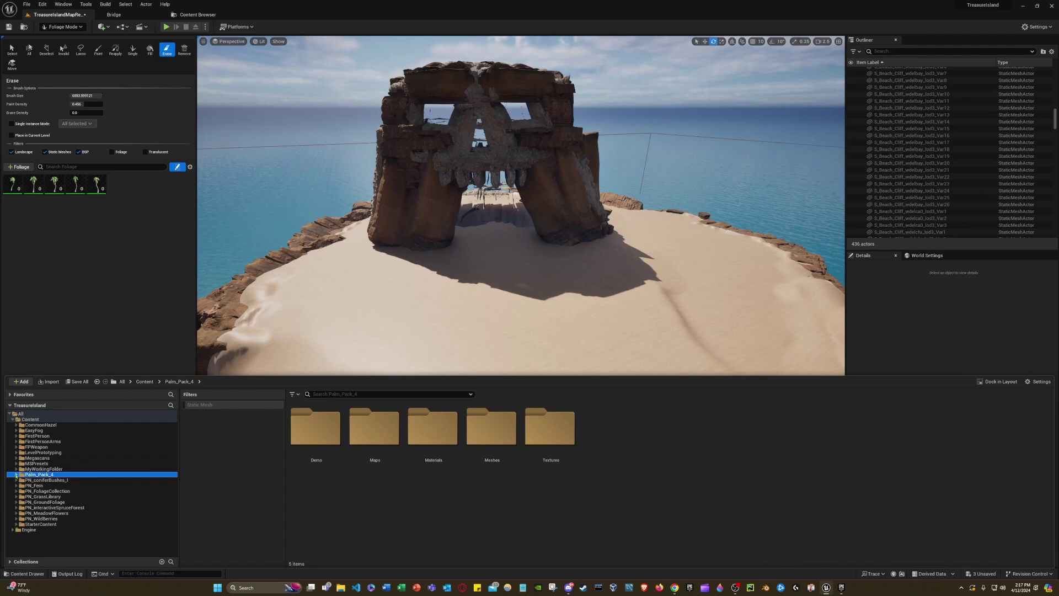
{"action": "double_click", "coordinate": [40, 474]}
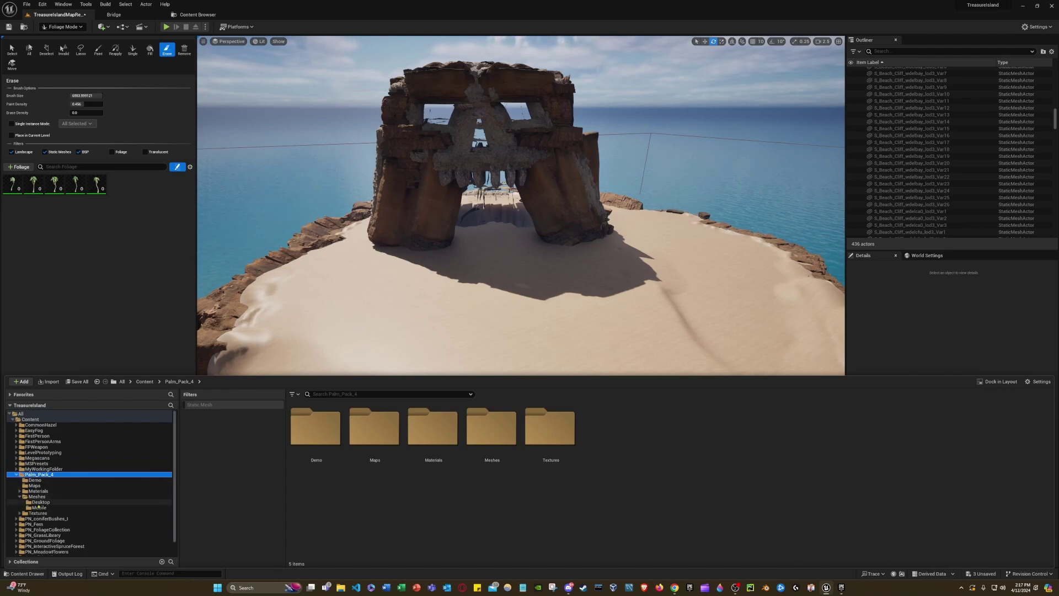
{"action": "left_click", "coordinate": [41, 501]}
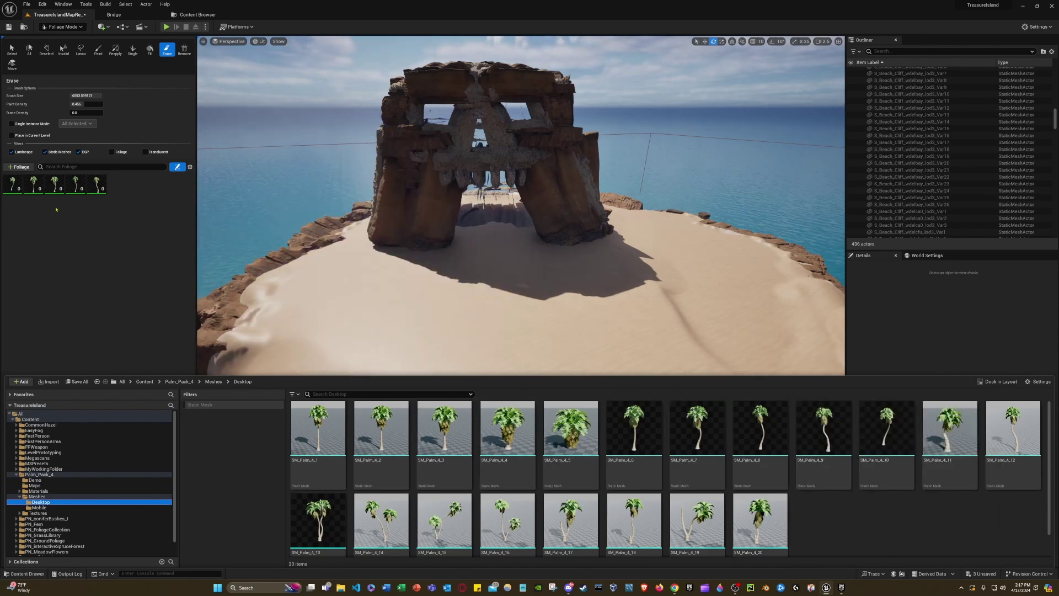
- Select all five palm foliage types, set their painting density to 100 and reduce the brush size to about 271
{"action": "left_click", "coordinate": [18, 190]}
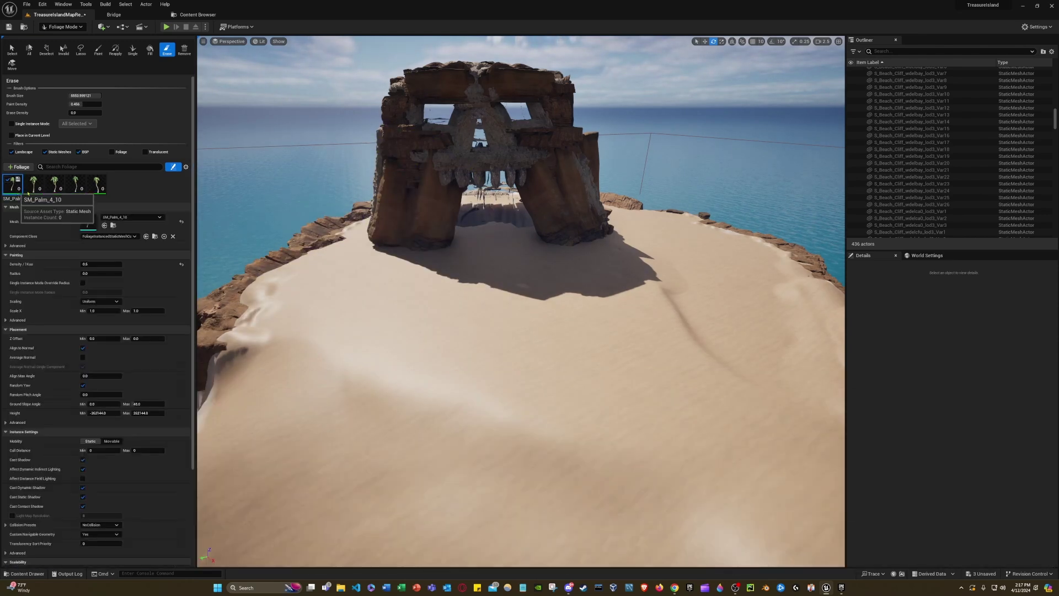
{"action": "left_click", "coordinate": [93, 182], "text": "shift"}
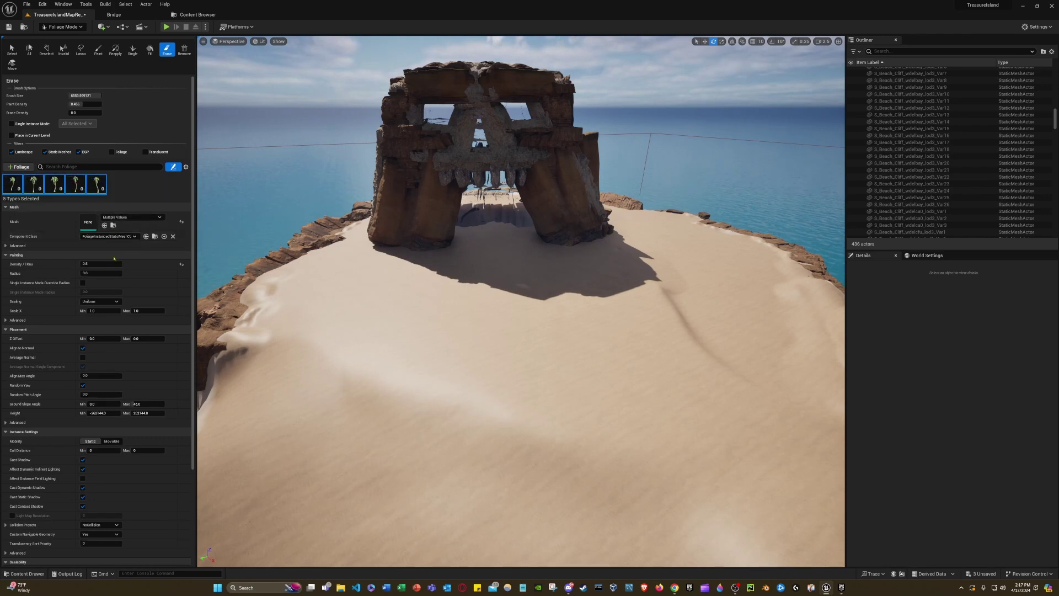
{"action": "left_click", "coordinate": [71, 255]}
{"action": "left_click", "coordinate": [71, 263]}
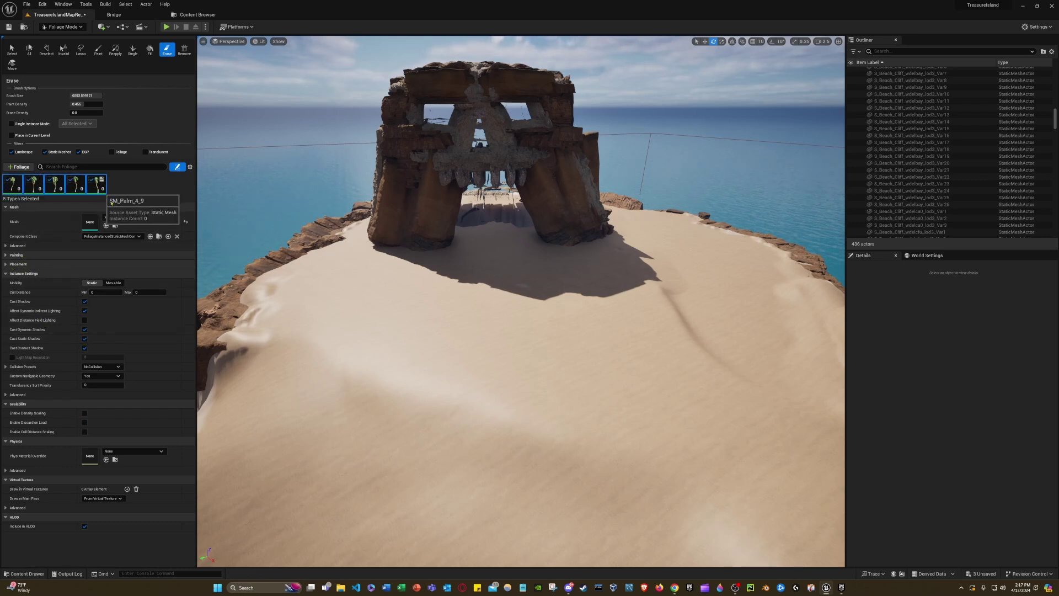
{"action": "left_click", "coordinate": [66, 254]}
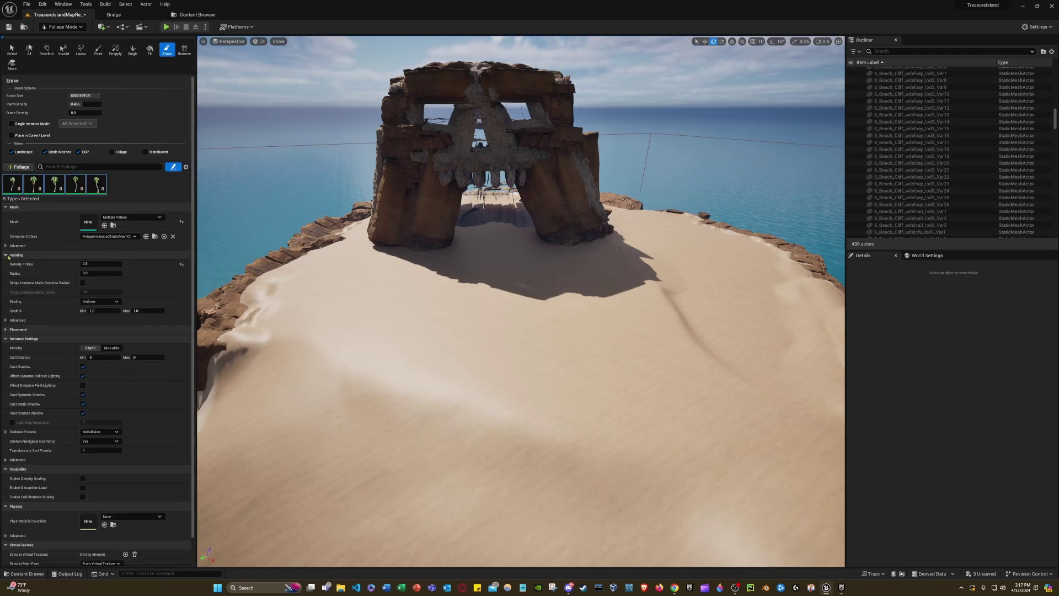
{"action": "left_click", "coordinate": [106, 263]}
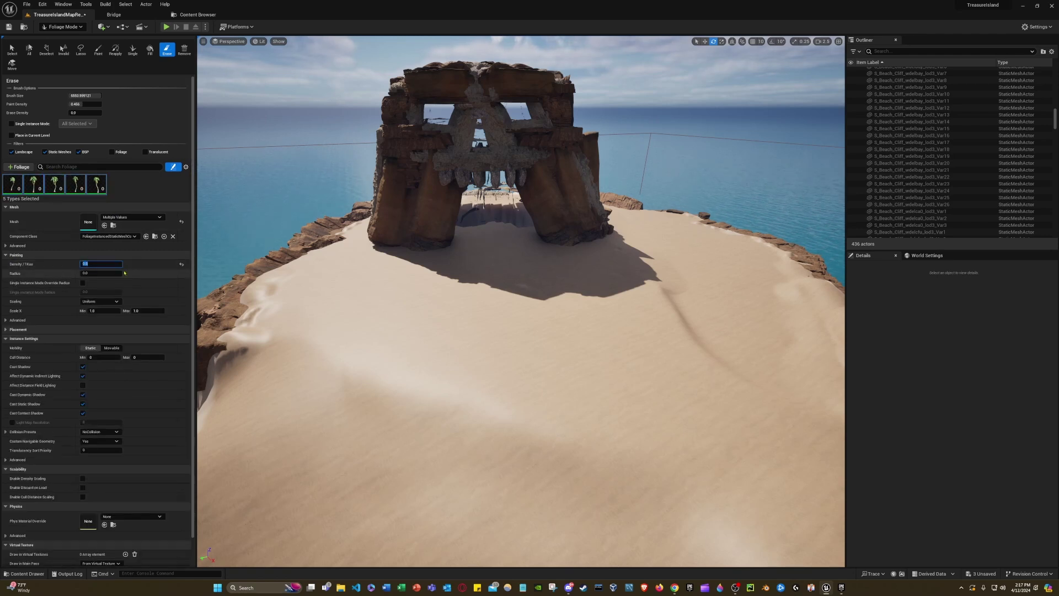
{"action": "type", "text": "100"}
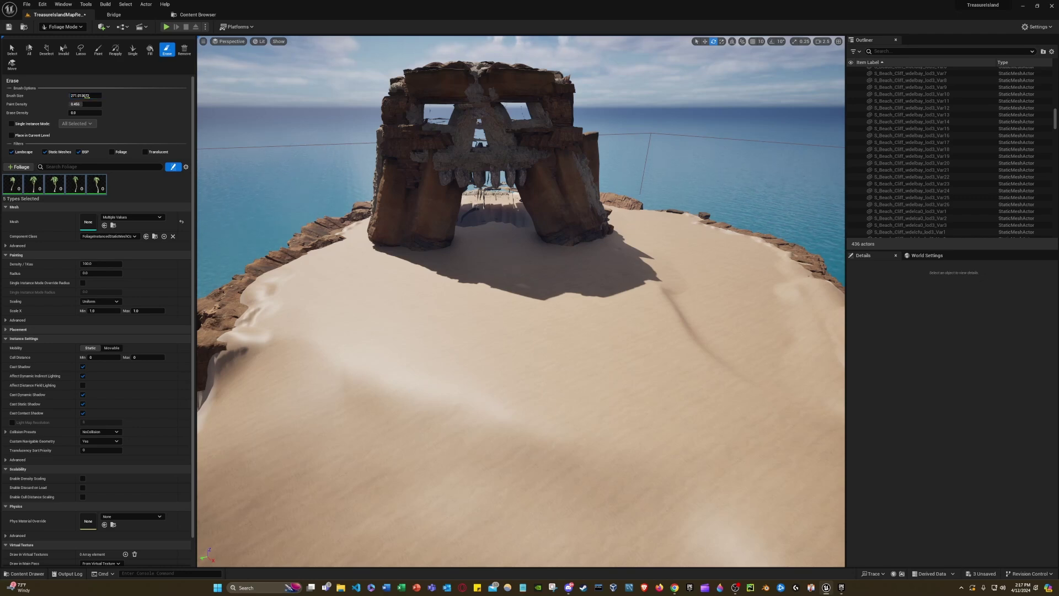
- Paint a row of palms at density 100 on the sand along the cliff edge beside the skull rock
{"action": "right_click_drag", "start_coordinate": [452, 286], "coordinate": [363, 297]}
{"action": "key", "text": "w"}
{"action": "right_click_drag", "start_coordinate": [387, 342], "coordinate": [507, 159]}
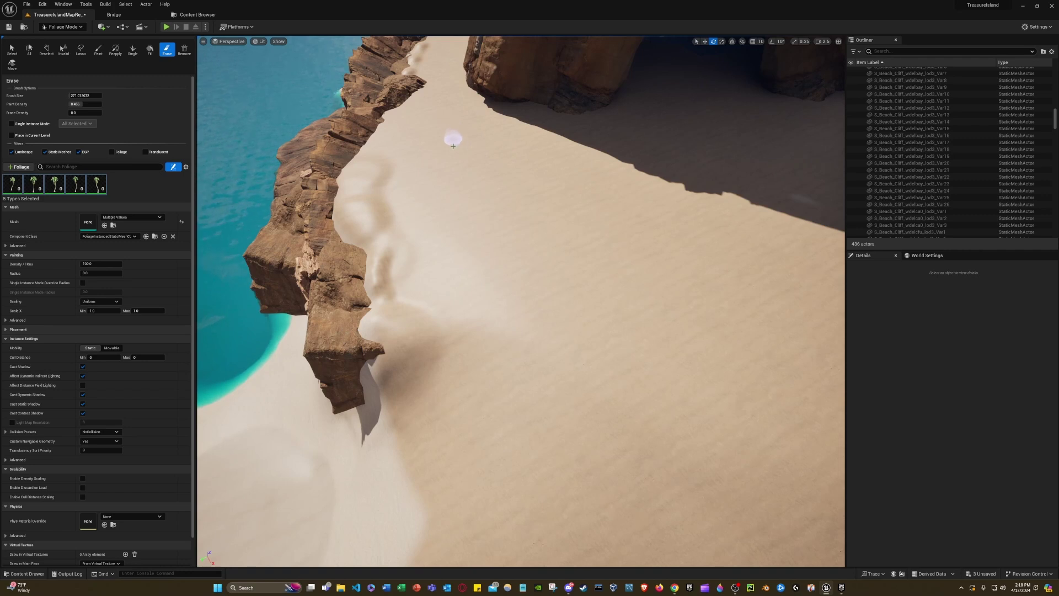
{"action": "left_click", "coordinate": [99, 49]}
{"action": "left_click_drag", "start_coordinate": [495, 134], "coordinate": [484, 303]}
{"action": "mouse_move", "coordinate": [485, 304]}
{"action": "right_mouse_down"}
{"action": "mouse_move", "coordinate": [402, 298]}
{"action": "mouse_move", "coordinate": [419, 287]}
{"action": "mouse_move", "coordinate": [358, 237]}
{"action": "mouse_move", "coordinate": [292, 281]}
{"action": "mouse_move", "coordinate": [242, 267]}
{"action": "mouse_move", "coordinate": [364, 309]}
{"action": "mouse_move", "coordinate": [375, 298]}
{"action": "mouse_move", "coordinate": [425, 326]}
{"action": "right_mouse_up"}
{"action": "key", "text": "w"}
{"action": "key", "text": "s"}
{"action": "right_click_drag", "start_coordinate": [541, 419], "coordinate": [275, 111]}
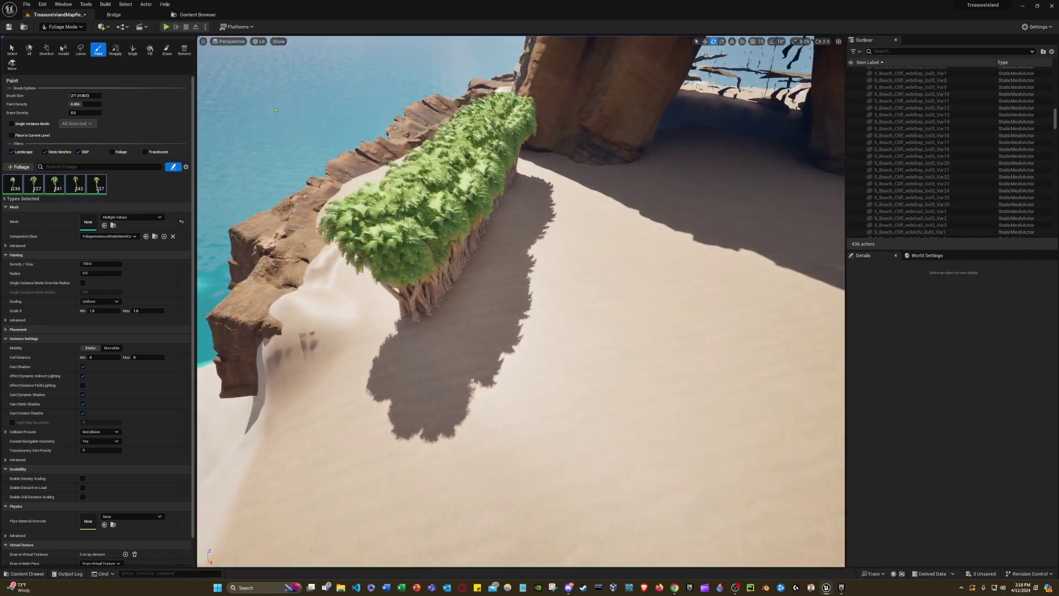
- Set the palm density to 50 and paint a second row parallel to the first one
{"action": "right_click_drag", "start_coordinate": [386, 248], "coordinate": [497, 264]}
{"action": "key", "text": "w"}
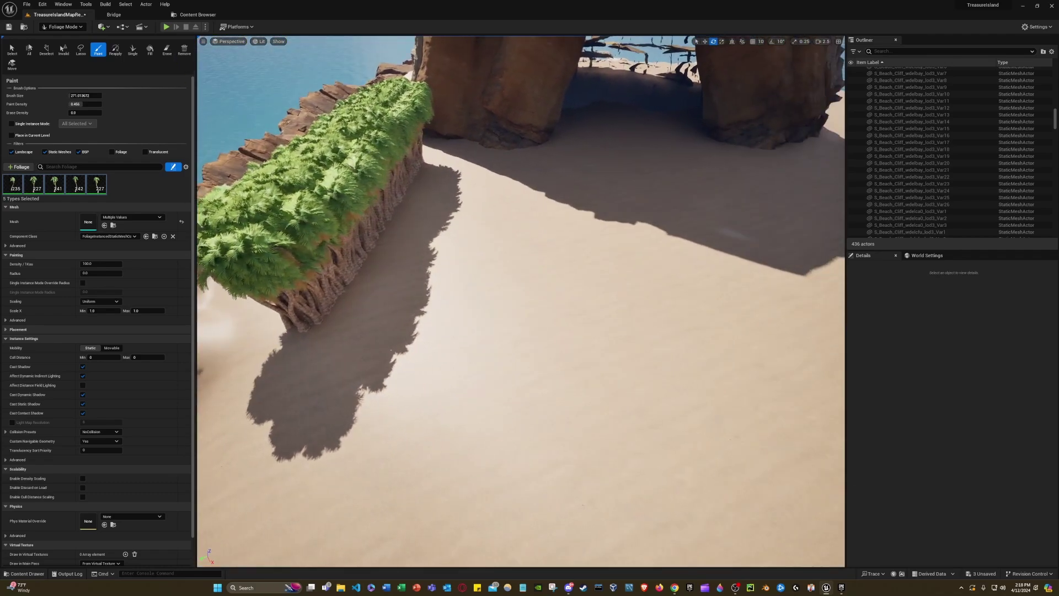
{"action": "left_click", "coordinate": [103, 264]}
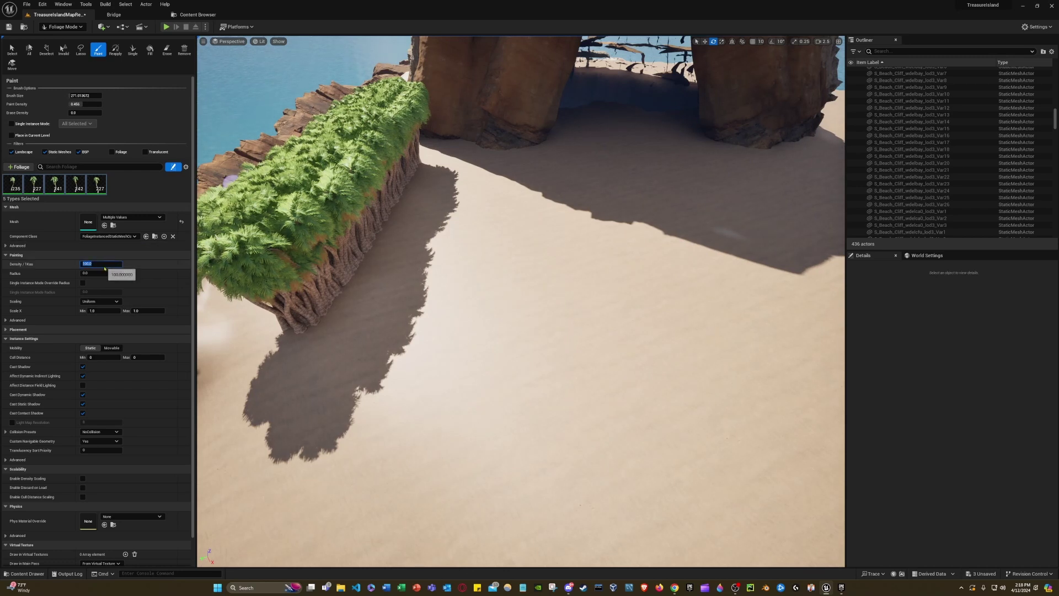
{"action": "key", "text": "Return"}
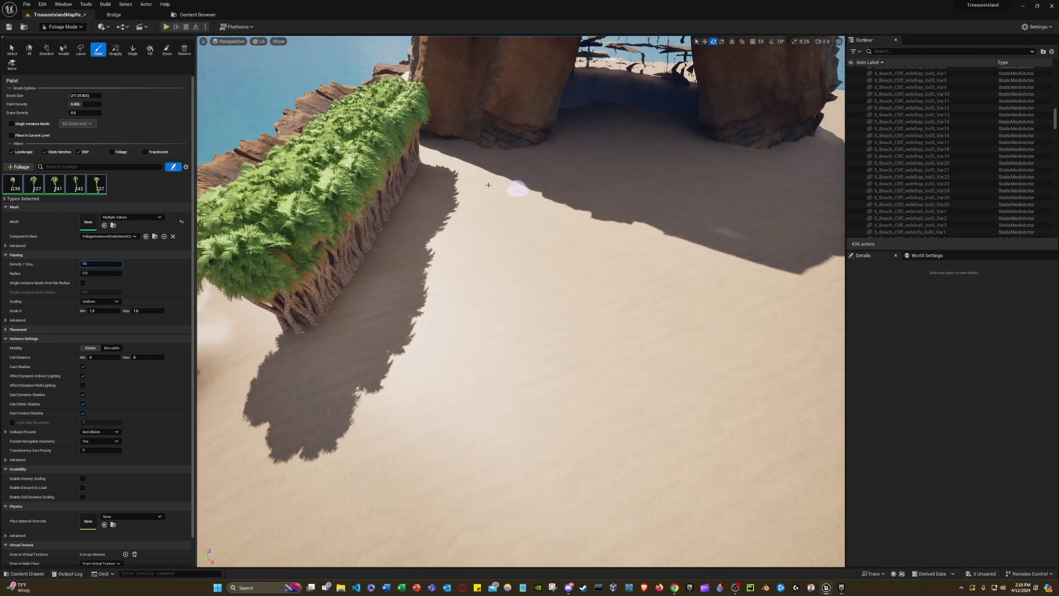
{"action": "left_click_drag", "start_coordinate": [484, 268], "coordinate": [463, 345]}
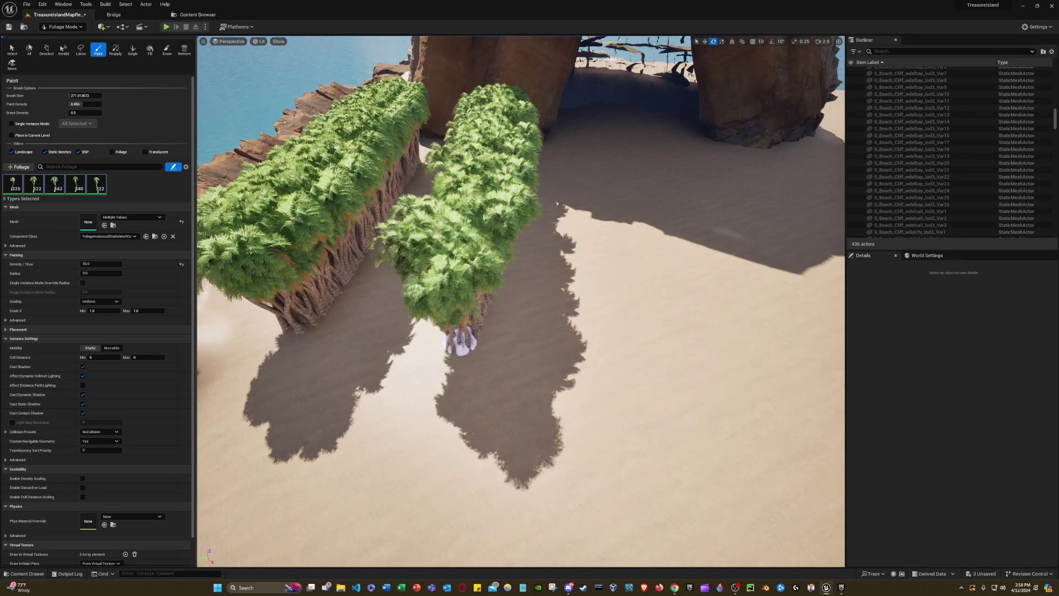
- Lower the palm density further and paint a third row on the open sand beside the second
{"action": "mouse_move", "coordinate": [464, 344]}
{"action": "right_mouse_down"}
{"action": "mouse_move", "coordinate": [491, 347]}
{"action": "mouse_move", "coordinate": [386, 364]}
{"action": "mouse_move", "coordinate": [441, 314]}
{"action": "mouse_move", "coordinate": [347, 307]}
{"action": "mouse_move", "coordinate": [491, 312]}
{"action": "mouse_move", "coordinate": [496, 328]}
{"action": "right_mouse_up"}
{"action": "right_click_drag", "start_coordinate": [461, 295], "coordinate": [518, 326]}
{"action": "key", "text": "w"}
{"action": "right_click_drag", "start_coordinate": [601, 320], "coordinate": [629, 264]}
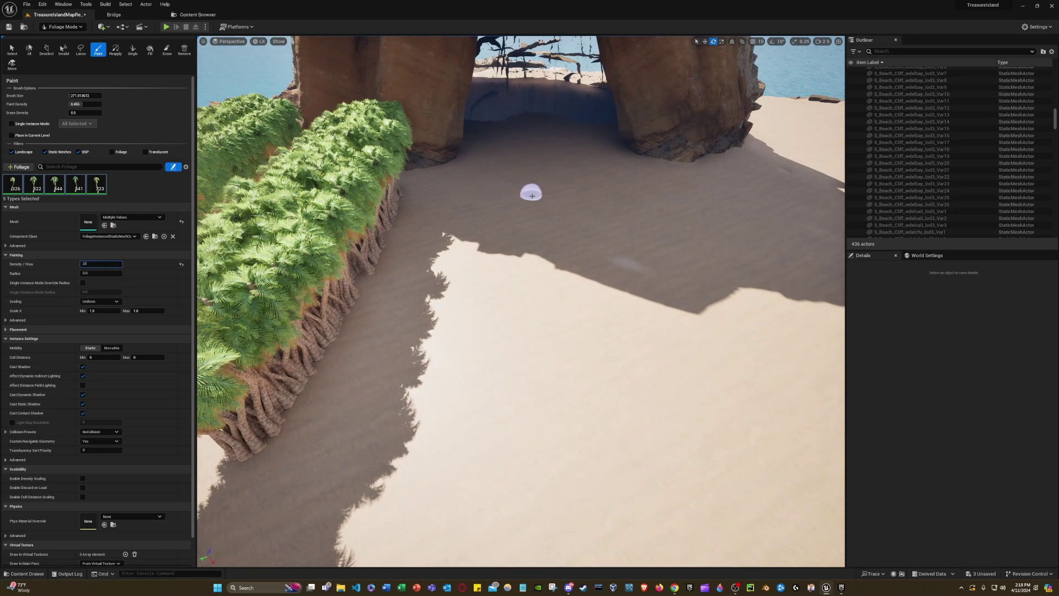
{"action": "left_click_drag", "start_coordinate": [511, 189], "coordinate": [484, 464]}
- Set the palm density to 10 and paint a fourth row beside the third, running away from the skull rock
{"action": "mouse_move", "coordinate": [485, 464]}
{"action": "right_mouse_down"}
{"action": "mouse_move", "coordinate": [457, 465]}
{"action": "mouse_move", "coordinate": [486, 465]}
{"action": "mouse_move", "coordinate": [486, 452]}
{"action": "mouse_move", "coordinate": [492, 464]}
{"action": "mouse_move", "coordinate": [477, 464]}
{"action": "mouse_move", "coordinate": [477, 410]}
{"action": "right_mouse_up"}
{"action": "key", "text": "a"}
{"action": "key", "text": "s"}
{"action": "key", "text": "w"}
{"action": "key", "text": "d"}
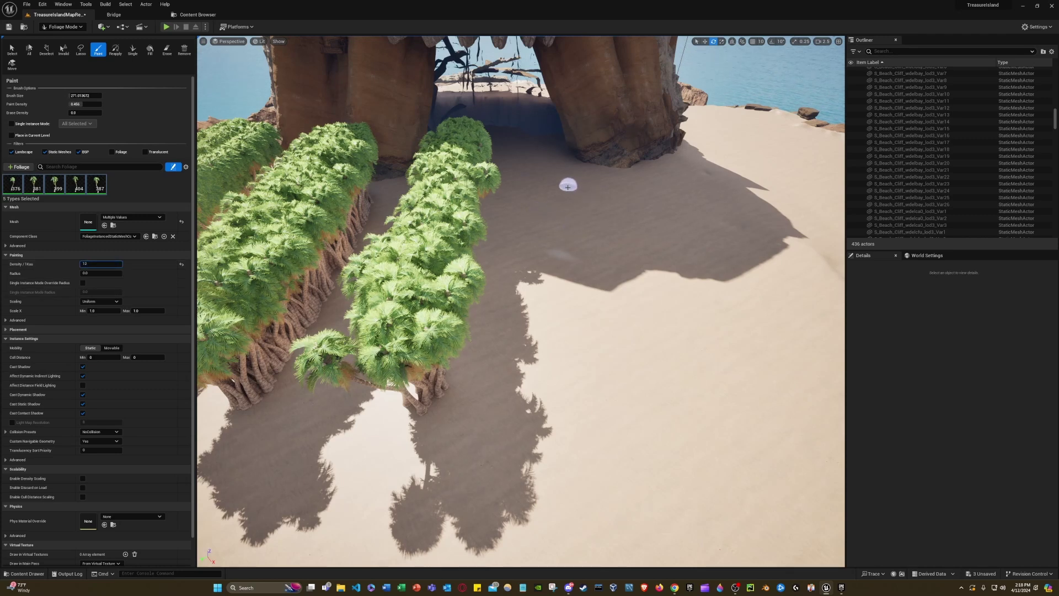
{"action": "mouse_move", "coordinate": [568, 187]}
{"action": "left_mouse_down"}
{"action": "mouse_move", "coordinate": [584, 371]}
{"action": "mouse_move", "coordinate": [601, 382]}
{"action": "left_mouse_up"}
- Set the palm density to 5 and paint a fifth row on the sand beside the fourth
{"action": "mouse_move", "coordinate": [638, 390]}
{"action": "right_mouse_down"}
{"action": "mouse_move", "coordinate": [679, 390]}
{"action": "mouse_move", "coordinate": [678, 409]}
{"action": "mouse_move", "coordinate": [546, 381]}
{"action": "mouse_move", "coordinate": [613, 381]}
{"action": "right_mouse_up"}
{"action": "key", "text": "w"}
{"action": "key", "text": "s"}
{"action": "key", "text": "a"}
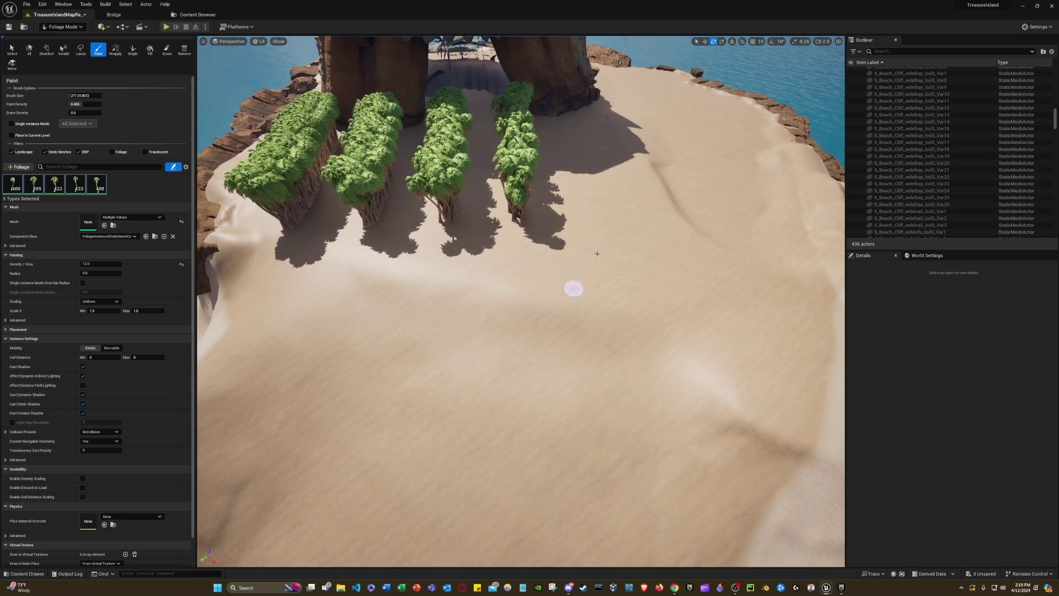
{"action": "right_click_drag", "start_coordinate": [597, 254], "coordinate": [597, 254]}
{"action": "left_click", "coordinate": [100, 264]}
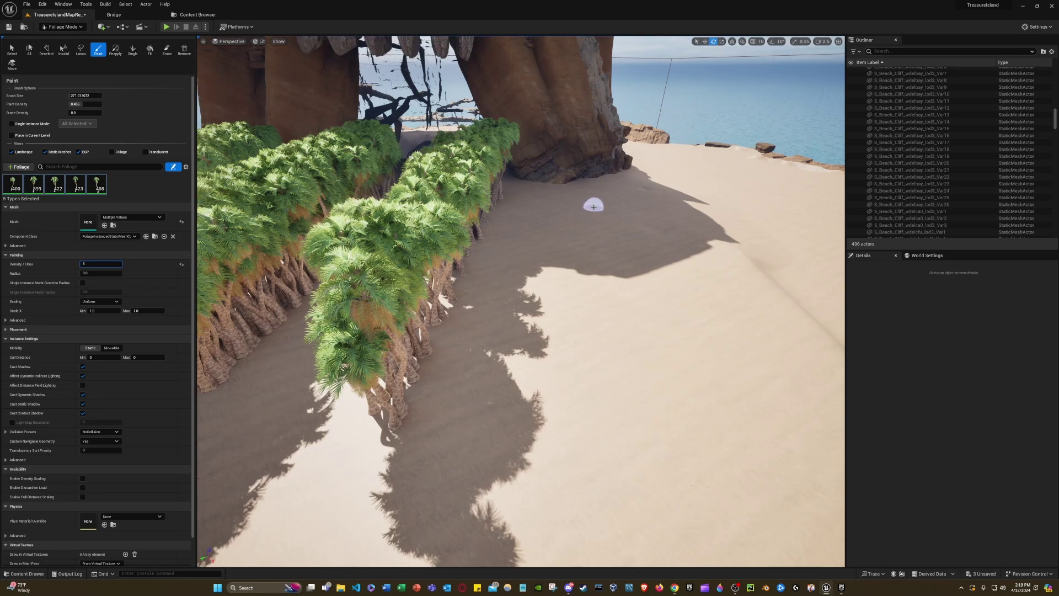
{"action": "left_click_drag", "start_coordinate": [593, 207], "coordinate": [603, 437]}
- Set the palm density to 1 and paint a sixth row on the open sand beside the fifth
{"action": "right_click_drag", "start_coordinate": [603, 437], "coordinate": [627, 427]}
{"action": "key", "text": "a"}
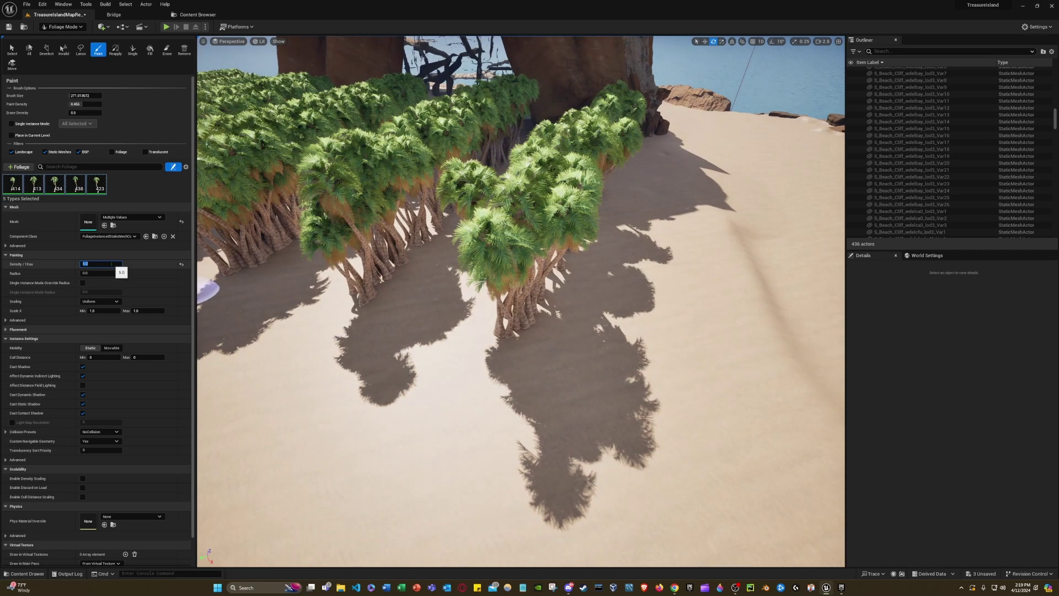
{"action": "right_click_drag", "start_coordinate": [557, 273], "coordinate": [556, 181]}
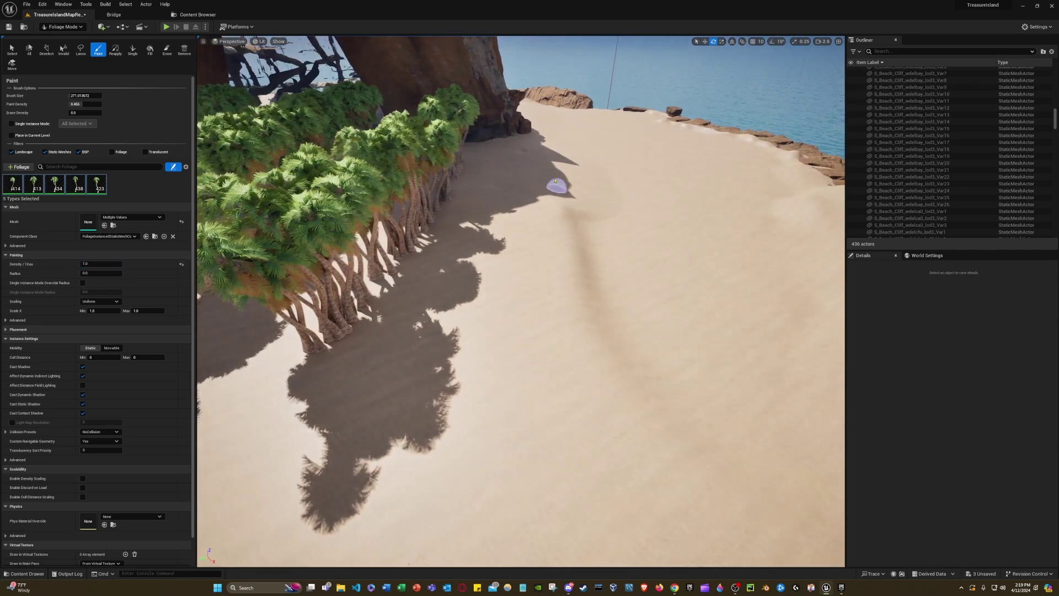
{"action": "mouse_move", "coordinate": [544, 170]}
{"action": "left_mouse_down"}
{"action": "mouse_move", "coordinate": [539, 288]}
{"action": "mouse_move", "coordinate": [520, 379]}
{"action": "left_mouse_up"}
{"action": "right_click_drag", "start_coordinate": [568, 151], "coordinate": [568, 151]}
{"action": "left_click_drag", "start_coordinate": [570, 140], "coordinate": [560, 366]}
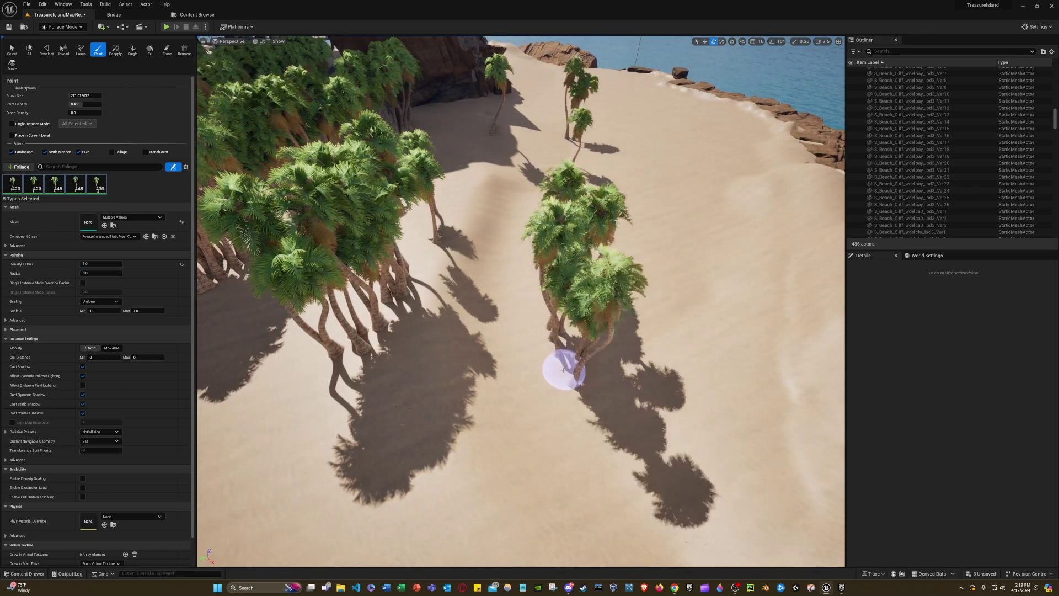
- Paint another row of palms at the same density next to the sixth row, toward the rocky edge
{"action": "right_click_drag", "start_coordinate": [547, 189], "coordinate": [547, 188]}
{"action": "mouse_move", "coordinate": [547, 188]}
{"action": "left_mouse_down"}
{"action": "mouse_move", "coordinate": [546, 145]}
{"action": "mouse_move", "coordinate": [529, 345]}
{"action": "left_mouse_up"}
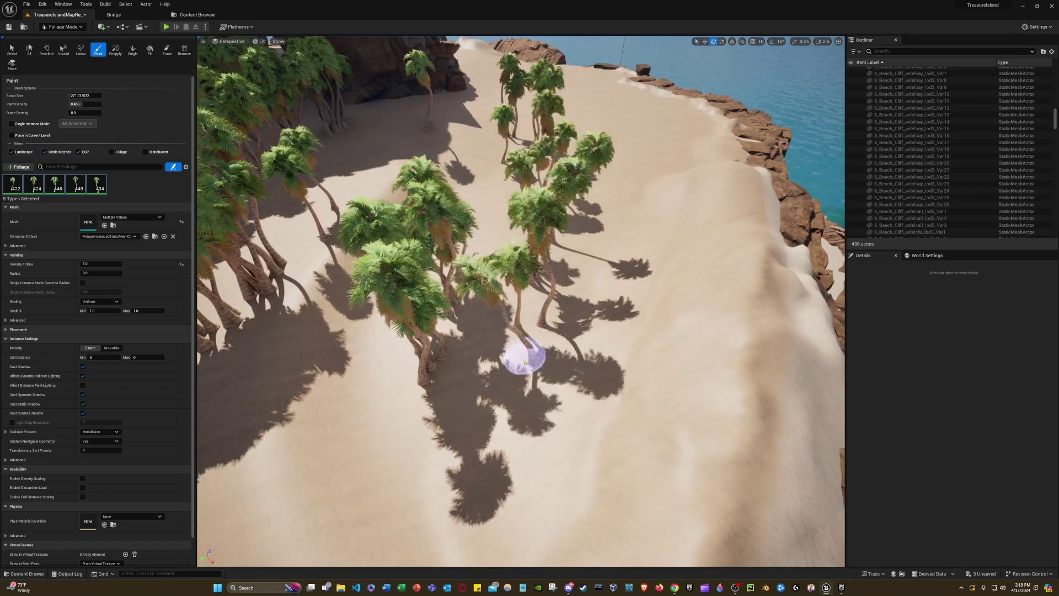
{"action": "right_click_drag", "start_coordinate": [529, 345], "coordinate": [529, 345]}
{"action": "key", "text": "d"}
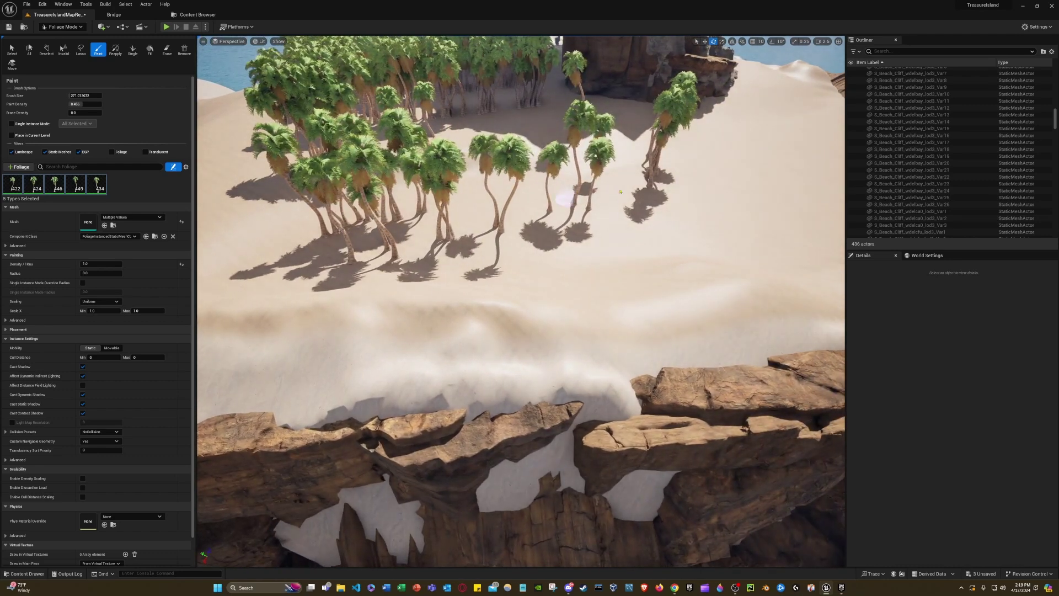
- Lower the palm density to 0.5 and paint a row crosswise over the open sand in front of the earlier rows
{"action": "right_click_drag", "start_coordinate": [618, 192], "coordinate": [618, 191]}
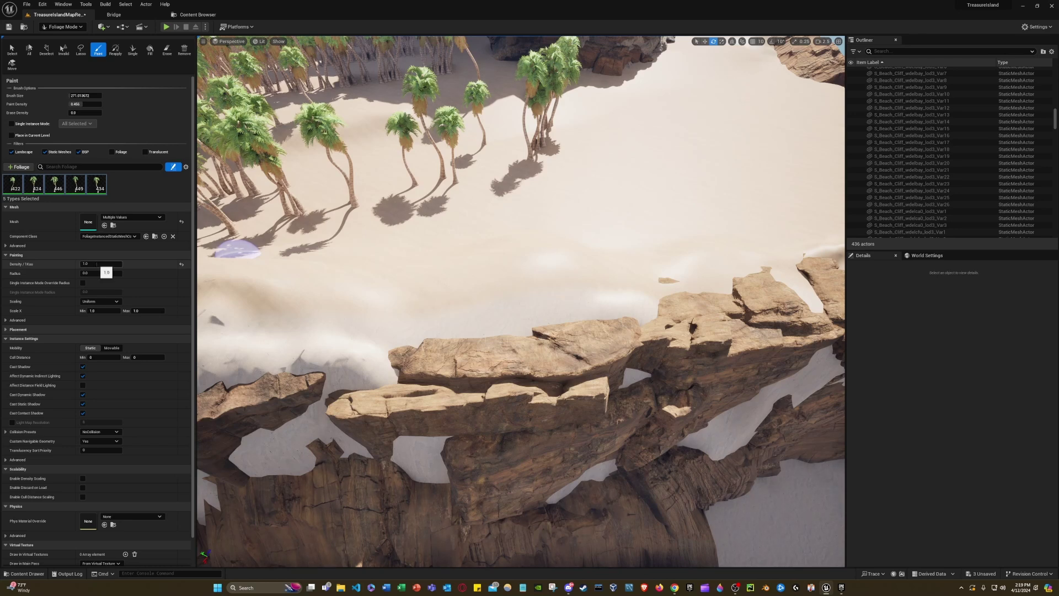
{"action": "right_click_drag", "start_coordinate": [543, 311], "coordinate": [442, 242]}
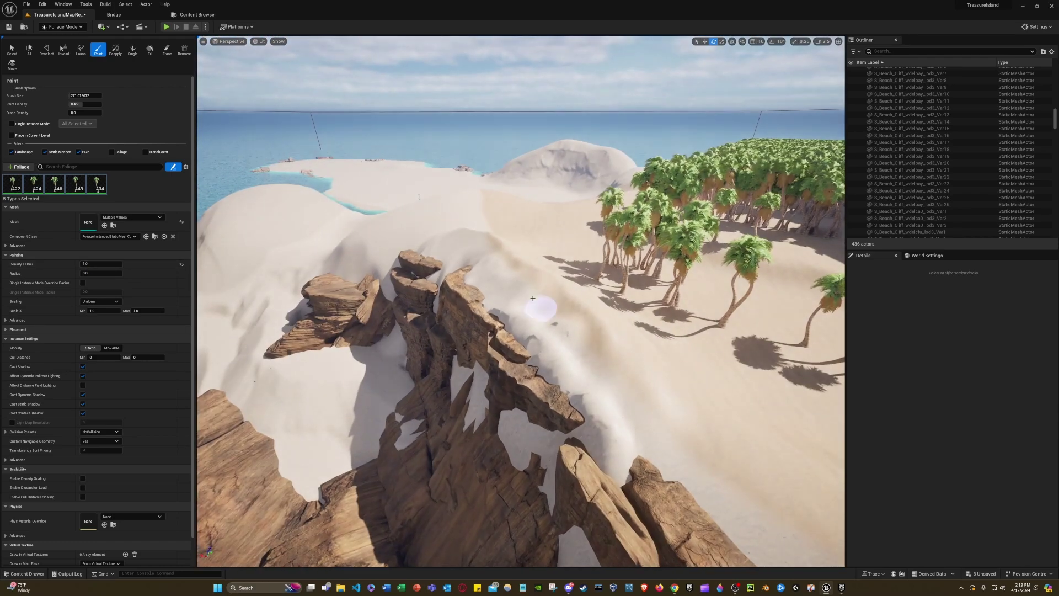
{"action": "right_click_drag", "start_coordinate": [444, 307], "coordinate": [461, 301]}
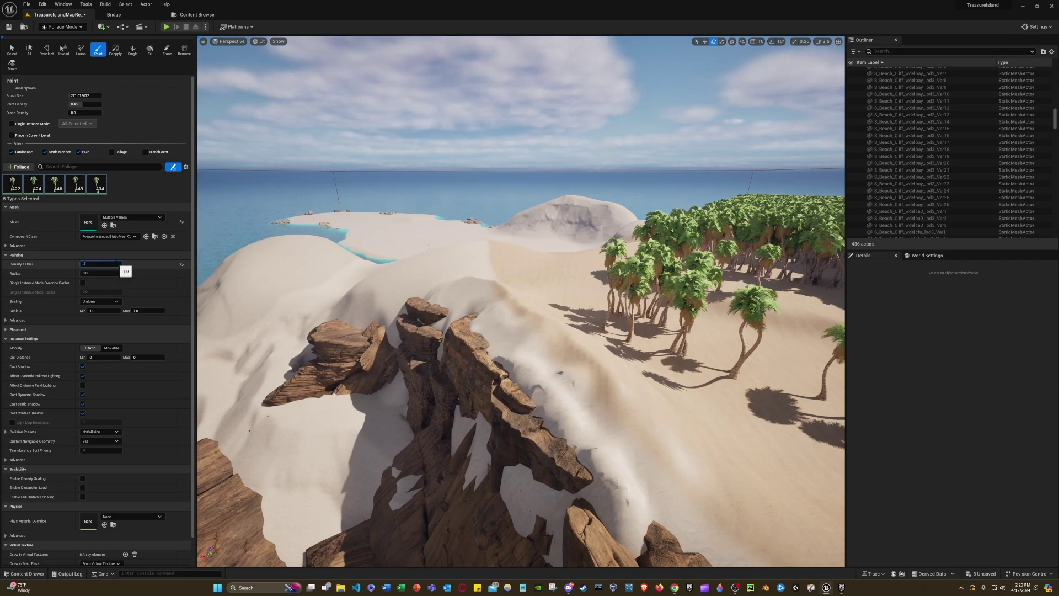
{"action": "right_click_drag", "start_coordinate": [303, 282], "coordinate": [315, 238]}
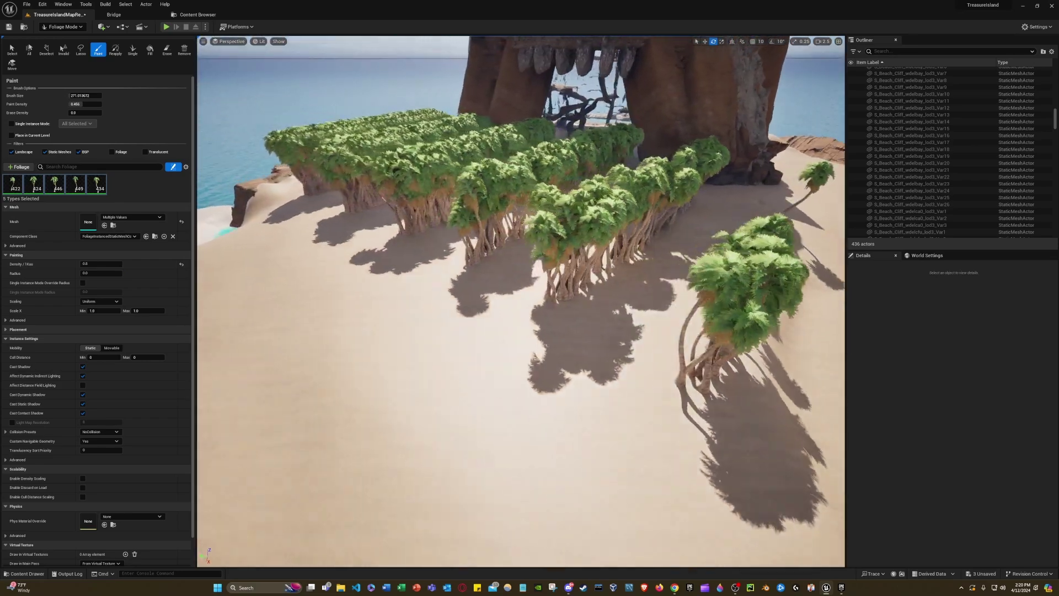
{"action": "right_click_drag", "start_coordinate": [337, 303], "coordinate": [300, 286]}
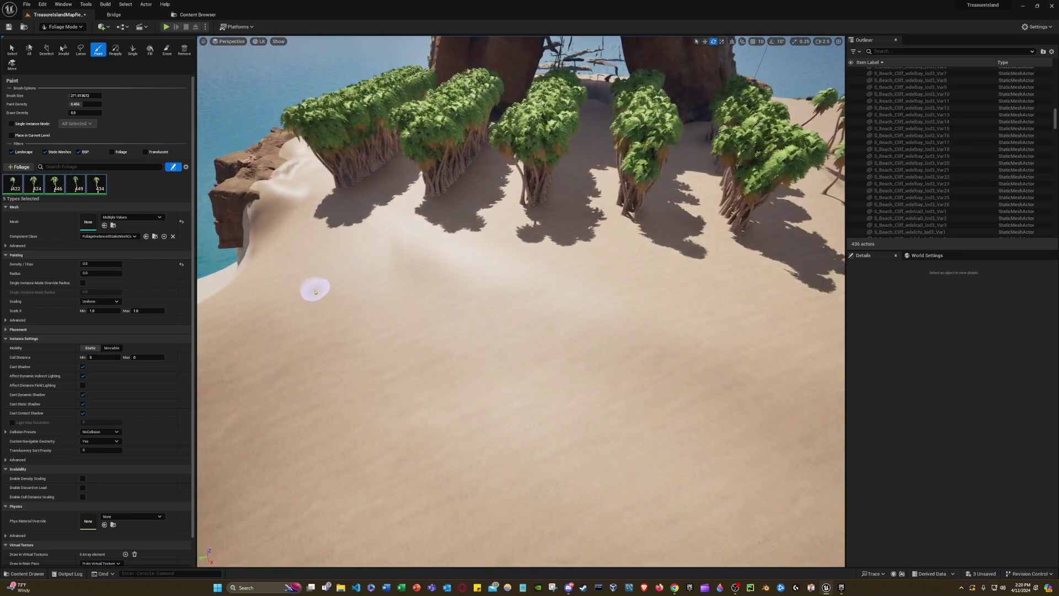
{"action": "mouse_move", "coordinate": [304, 306]}
{"action": "left_mouse_down"}
{"action": "mouse_move", "coordinate": [267, 296]}
{"action": "mouse_move", "coordinate": [762, 474]}
{"action": "left_mouse_up"}
{"action": "mouse_move", "coordinate": [594, 452]}
{"action": "right_mouse_down"}
{"action": "mouse_move", "coordinate": [507, 442]}
{"action": "mouse_move", "coordinate": [690, 449]}
{"action": "right_mouse_up"}
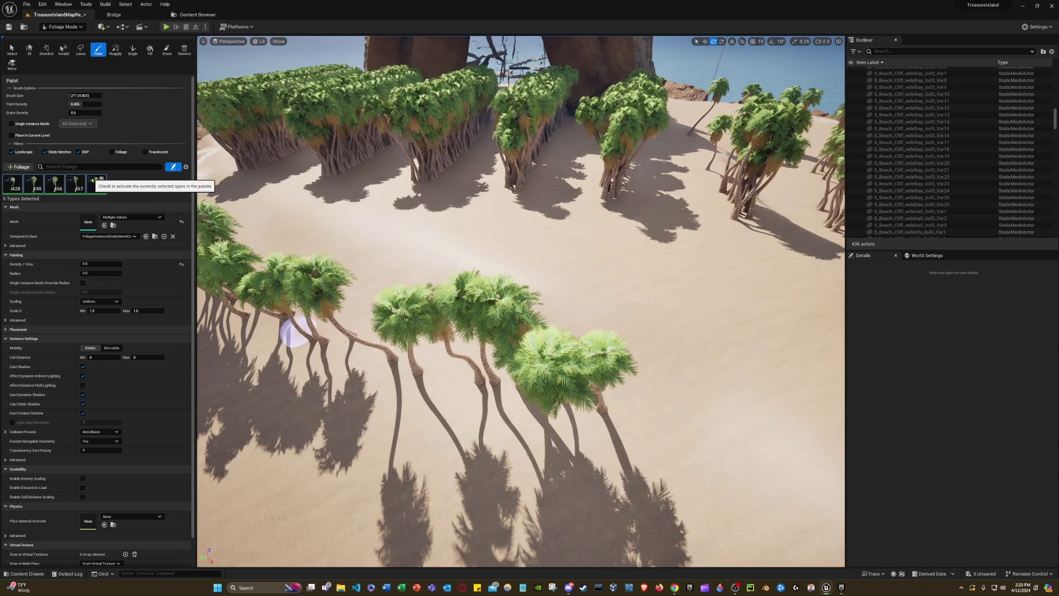
- Keep only the first three palm types active and paint another crosswise row on the sand in front of the previous one
{"action": "left_click", "coordinate": [13, 188]}
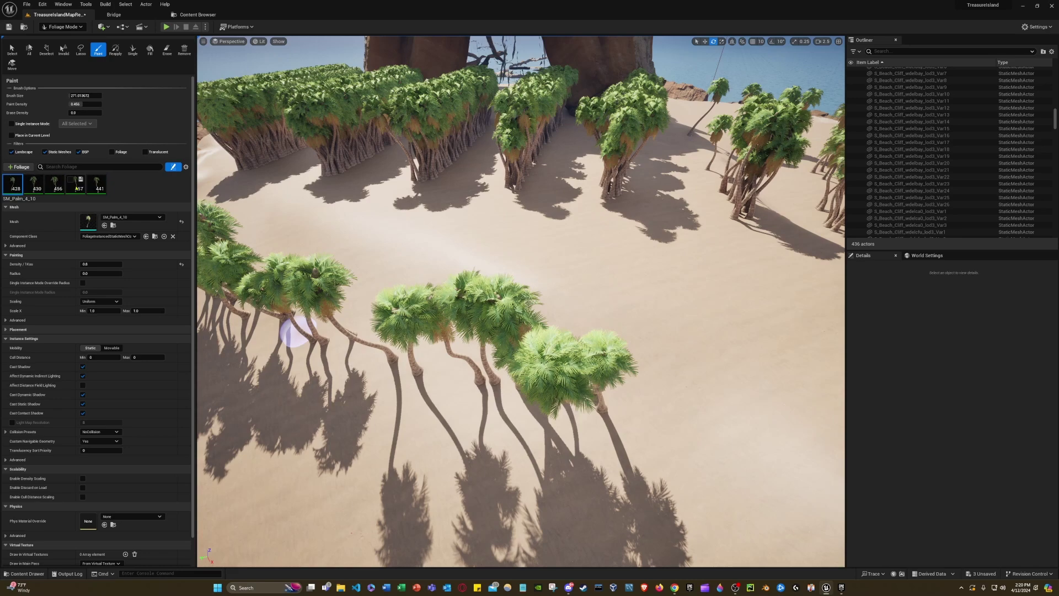
{"action": "left_click", "coordinate": [55, 184], "text": "shift"}
{"action": "left_click", "coordinate": [49, 179]}
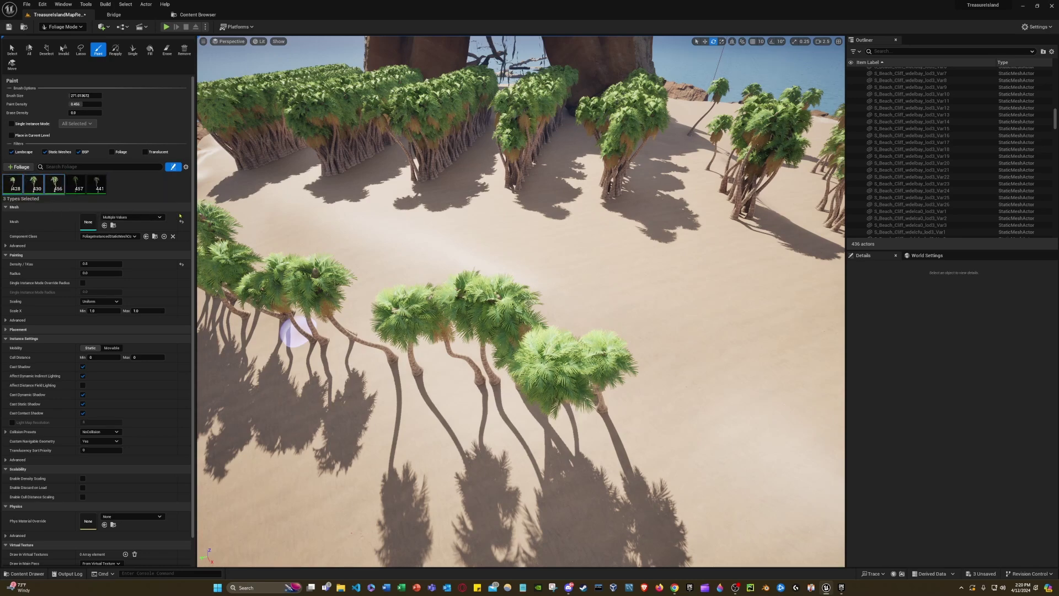
{"action": "right_click_drag", "start_coordinate": [226, 200], "coordinate": [204, 242]}
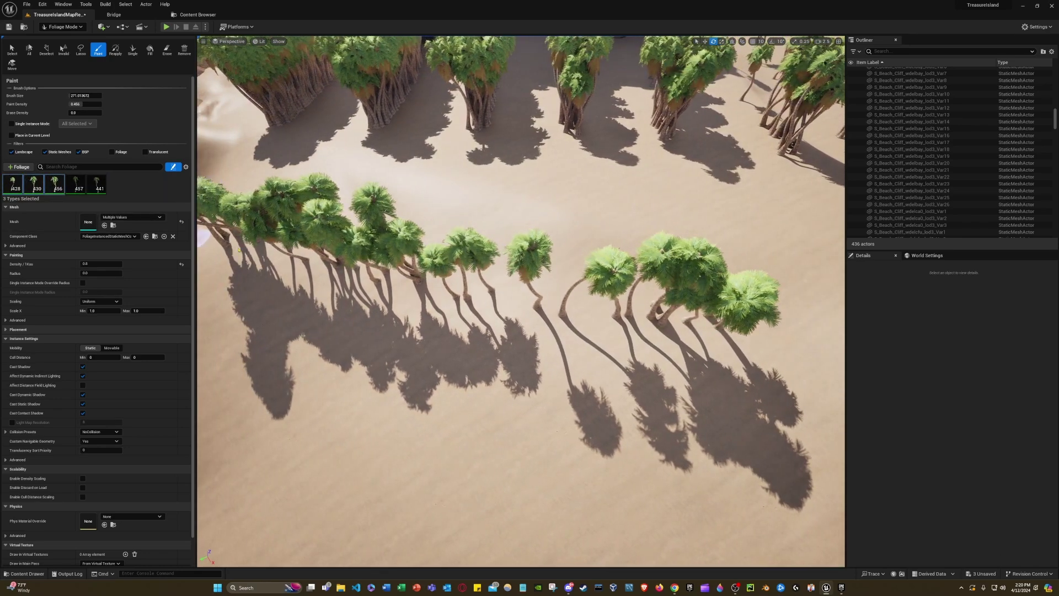
{"action": "mouse_move", "coordinate": [287, 304]}
{"action": "right_mouse_down"}
{"action": "mouse_move", "coordinate": [221, 359]}
{"action": "mouse_move", "coordinate": [281, 331]}
{"action": "mouse_move", "coordinate": [292, 307]}
{"action": "right_mouse_up"}
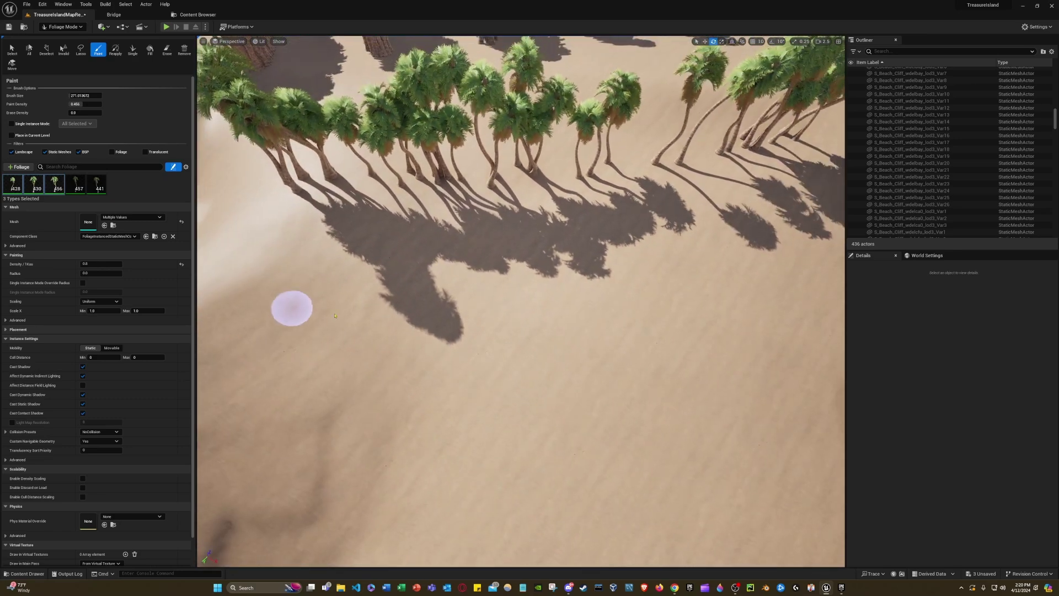
{"action": "left_click_drag", "start_coordinate": [334, 315], "coordinate": [783, 298]}
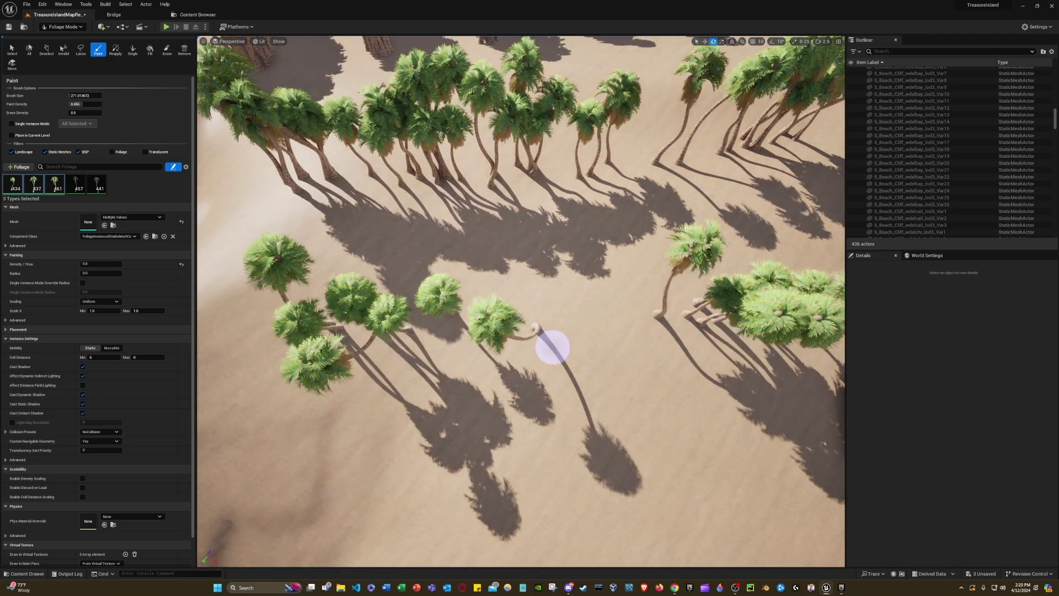
- Erase all painted palms of all five types from the sand, using the Erase tool with a much larger brush
{"action": "mouse_move", "coordinate": [553, 346]}
{"action": "right_mouse_down"}
{"action": "mouse_move", "coordinate": [612, 314]}
{"action": "mouse_move", "coordinate": [501, 326]}
{"action": "mouse_move", "coordinate": [538, 339]}
{"action": "mouse_move", "coordinate": [526, 317]}
{"action": "right_mouse_up"}
{"action": "mouse_move", "coordinate": [587, 357]}
{"action": "right_mouse_down"}
{"action": "mouse_move", "coordinate": [667, 326]}
{"action": "mouse_move", "coordinate": [504, 402]}
{"action": "right_mouse_up"}
{"action": "right_click_drag", "start_coordinate": [562, 237], "coordinate": [523, 276]}
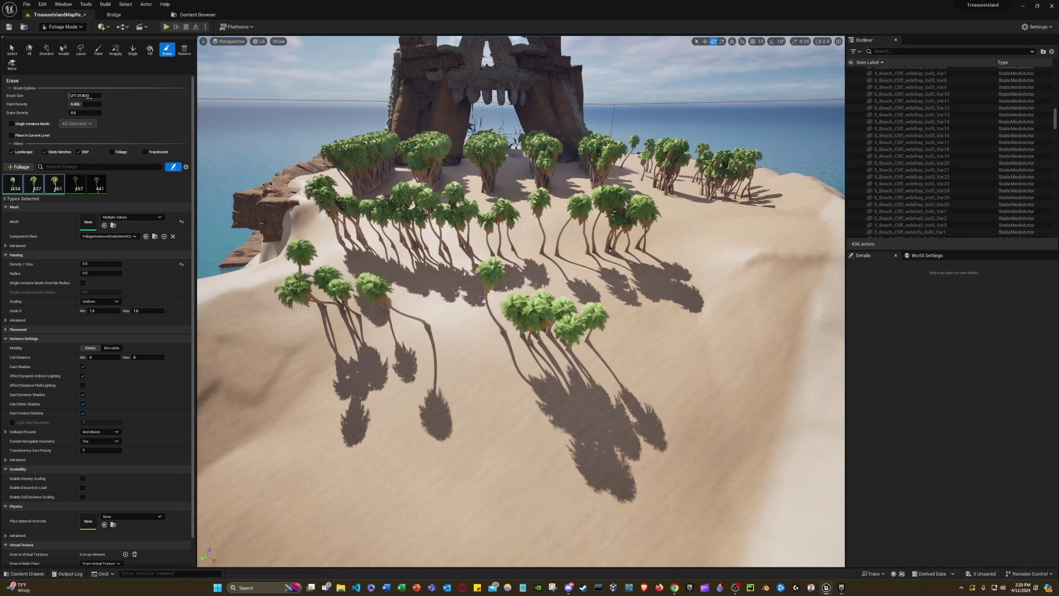
{"action": "mouse_move", "coordinate": [574, 419]}
{"action": "left_mouse_down"}
{"action": "mouse_move", "coordinate": [555, 449]}
{"action": "mouse_move", "coordinate": [379, 279]}
{"action": "mouse_move", "coordinate": [544, 189]}
{"action": "mouse_move", "coordinate": [441, 215]}
{"action": "left_mouse_up"}
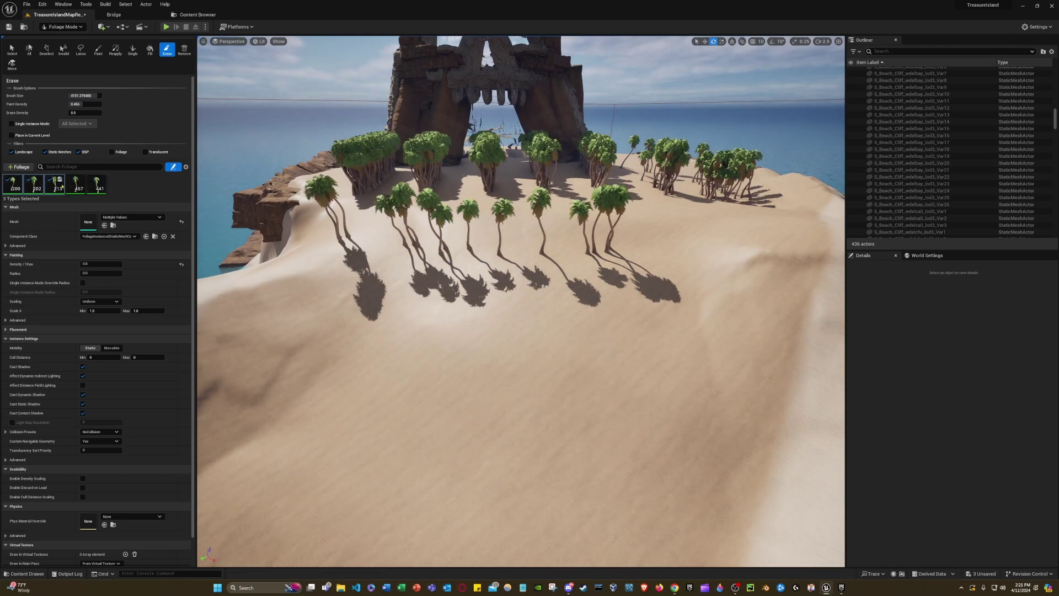
{"action": "left_click", "coordinate": [97, 184]}
{"action": "mouse_move", "coordinate": [378, 307]}
{"action": "left_mouse_down"}
{"action": "mouse_move", "coordinate": [360, 193]}
{"action": "mouse_move", "coordinate": [389, 130]}
{"action": "mouse_move", "coordinate": [638, 153]}
{"action": "mouse_move", "coordinate": [579, 207]}
{"action": "mouse_move", "coordinate": [420, 241]}
{"action": "left_mouse_up"}
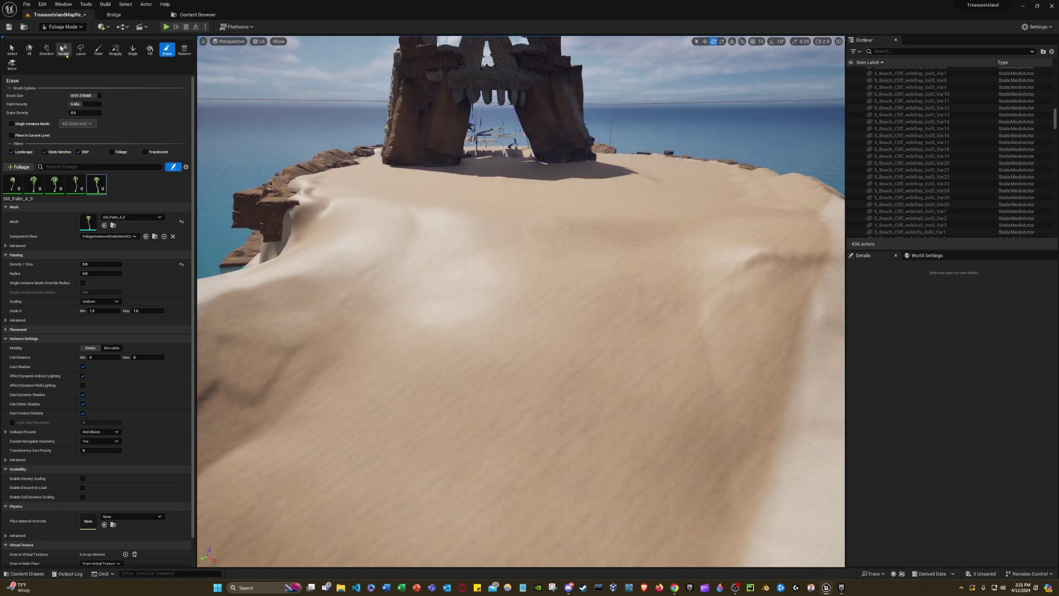
- Paint palms along the cliff edge beside the skull rock with a smaller brush, leaving the first and fourth palm types deactivated
{"action": "left_click", "coordinate": [96, 51]}
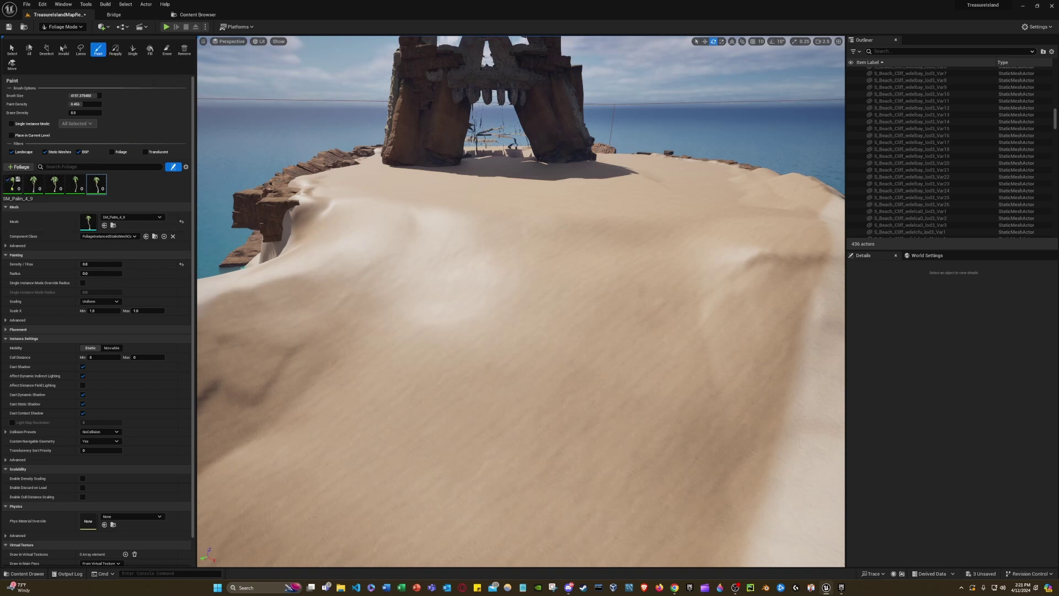
{"action": "left_click", "coordinate": [13, 185]}
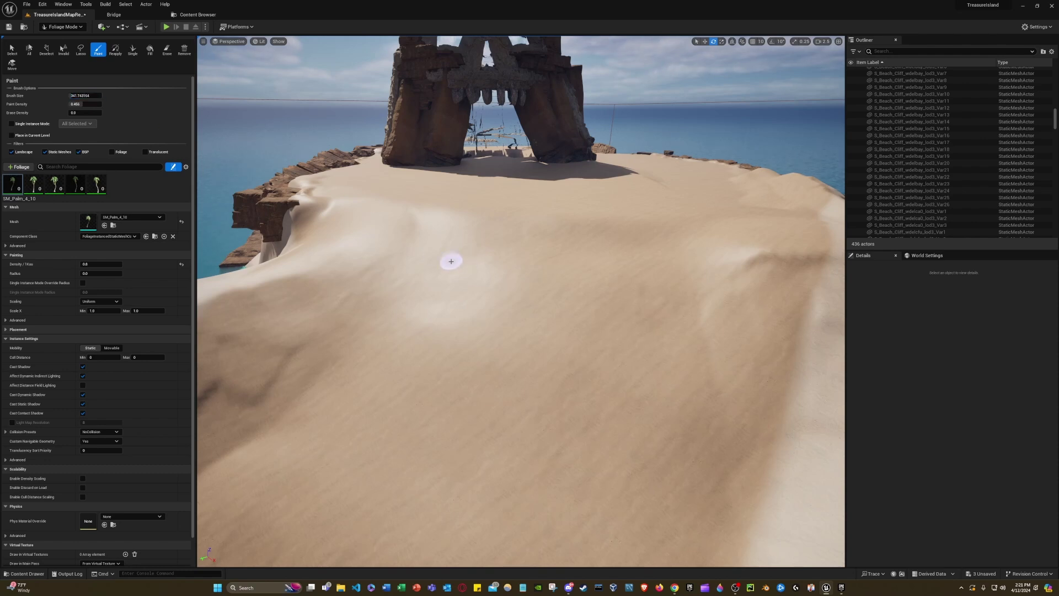
{"action": "right_click_drag", "start_coordinate": [452, 261], "coordinate": [419, 187]}
{"action": "key", "text": "w"}
{"action": "key", "text": "s"}
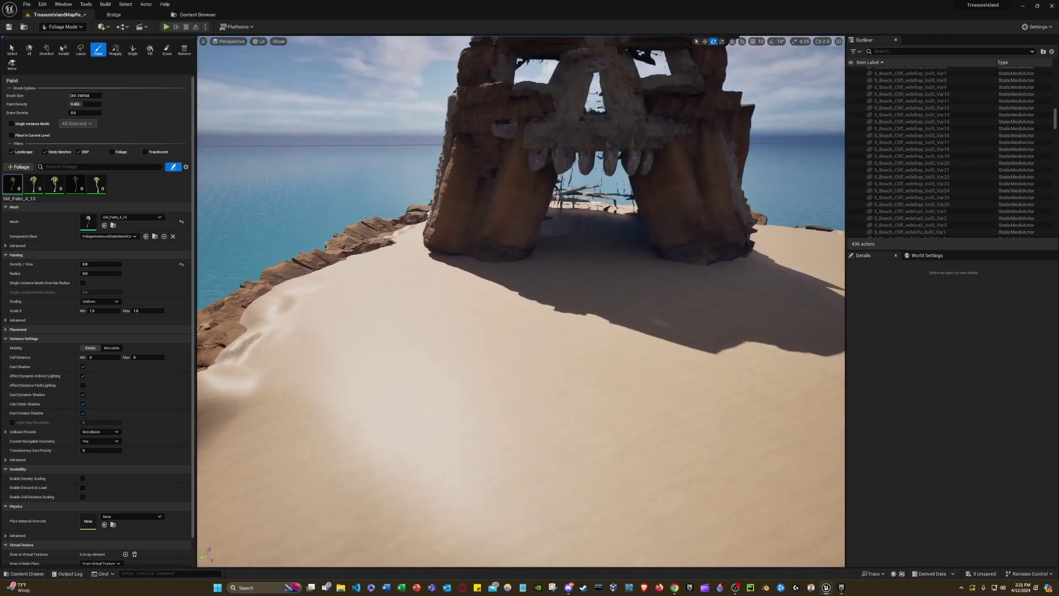
{"action": "right_click_drag", "start_coordinate": [452, 243], "coordinate": [358, 273]}
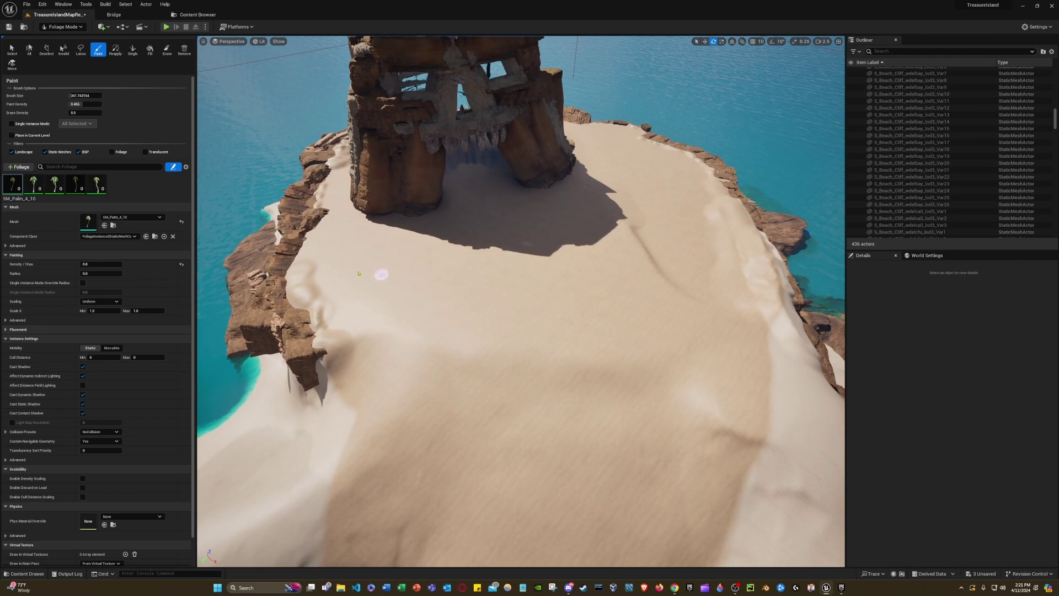
{"action": "mouse_move", "coordinate": [357, 324]}
{"action": "left_mouse_down"}
{"action": "mouse_move", "coordinate": [326, 245]}
{"action": "mouse_move", "coordinate": [336, 182]}
{"action": "left_mouse_up"}
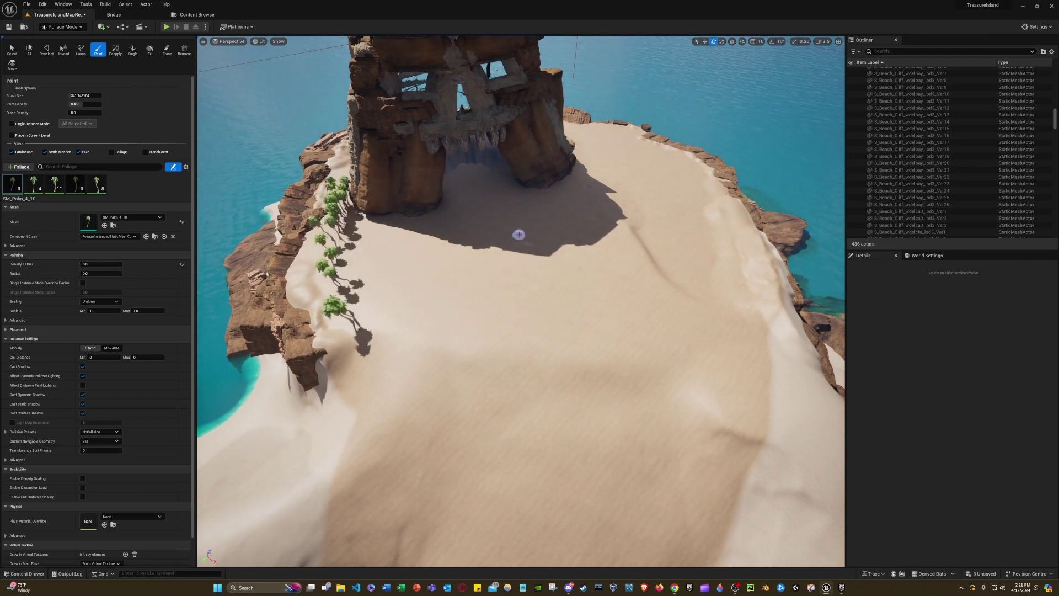
- Continue painting palms around the back of the skull rock, on the sand between the rock and the shoreline cliffs
{"action": "key", "text": "a"}
{"action": "mouse_move", "coordinate": [499, 235]}
{"action": "right_mouse_down"}
{"action": "mouse_move", "coordinate": [518, 228]}
{"action": "mouse_move", "coordinate": [598, 267]}
{"action": "mouse_move", "coordinate": [392, 282]}
{"action": "right_mouse_up"}
{"action": "mouse_move", "coordinate": [424, 276]}
{"action": "left_mouse_down"}
{"action": "mouse_move", "coordinate": [312, 232]}
{"action": "mouse_move", "coordinate": [235, 228]}
{"action": "left_mouse_up"}
{"action": "key", "text": "a"}
{"action": "right_click_drag", "start_coordinate": [249, 237], "coordinate": [495, 259]}
{"action": "key", "text": "a"}
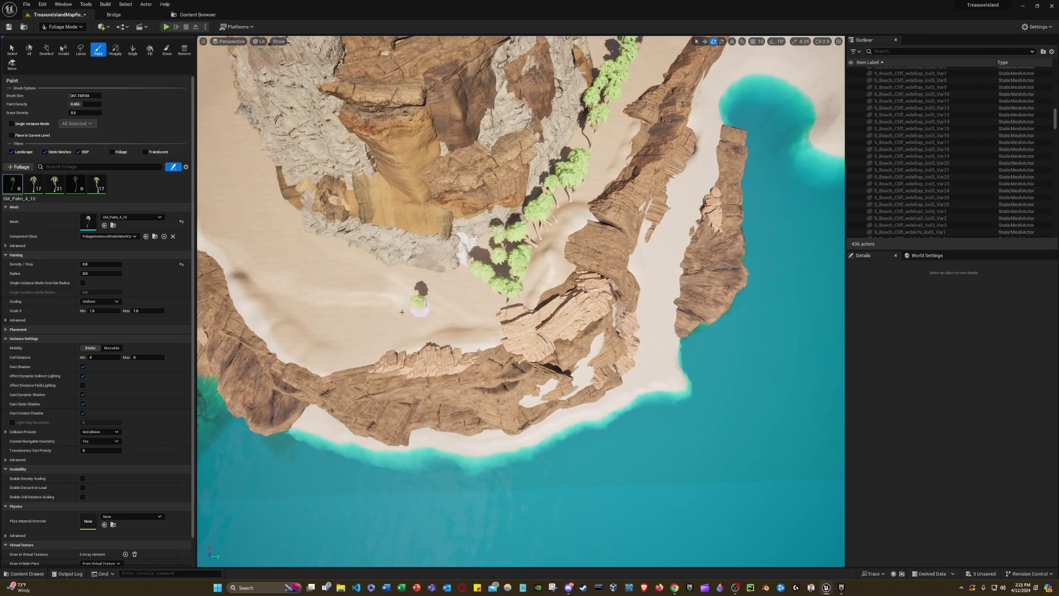
{"action": "mouse_move", "coordinate": [401, 312]}
{"action": "left_mouse_down"}
{"action": "mouse_move", "coordinate": [309, 301]}
{"action": "mouse_move", "coordinate": [249, 248]}
{"action": "left_mouse_up"}
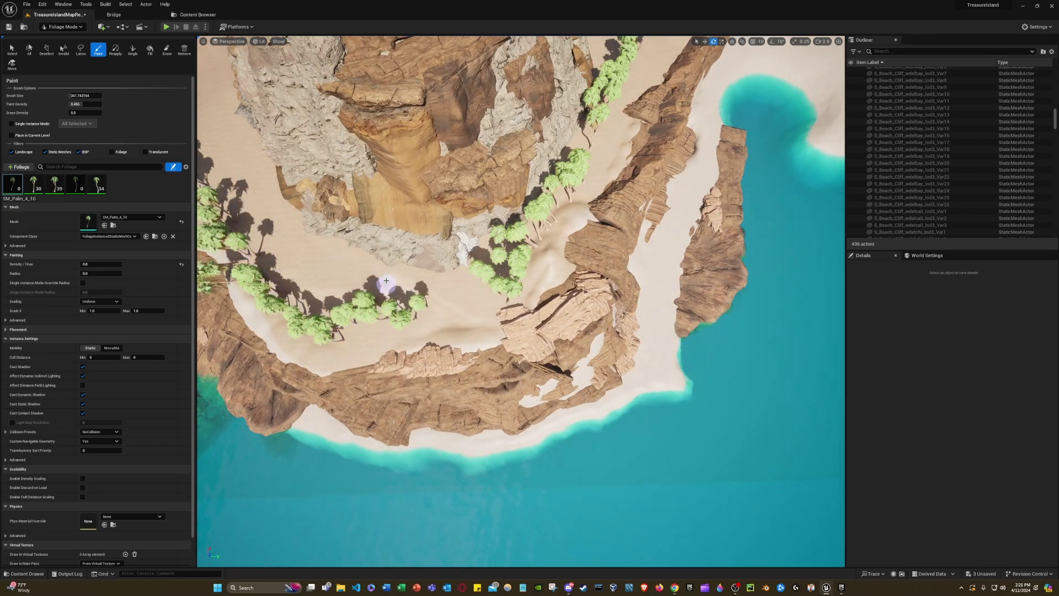
{"action": "mouse_move", "coordinate": [386, 280]}
{"action": "left_mouse_down"}
{"action": "mouse_move", "coordinate": [298, 234]}
{"action": "mouse_move", "coordinate": [221, 162]}
{"action": "left_mouse_up"}
- Paint several scattered rows of palms on the sand from the far side of the skull rock toward the cliff edge
{"action": "key", "text": "a"}
{"action": "right_click_drag", "start_coordinate": [270, 204], "coordinate": [587, 254]}
{"action": "key", "text": "a"}
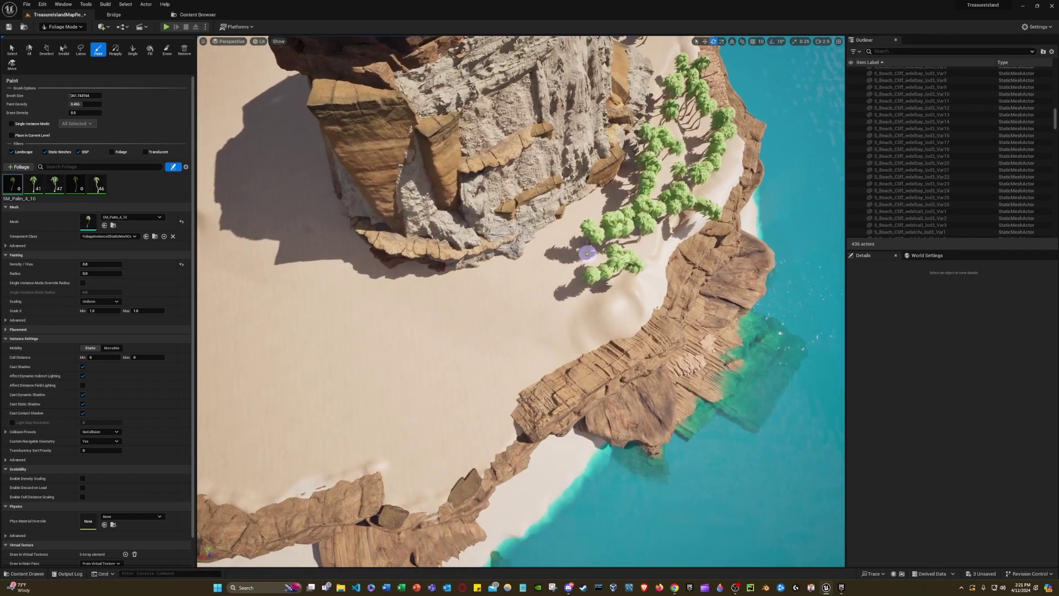
{"action": "left_click_drag", "start_coordinate": [587, 215], "coordinate": [561, 233]}
{"action": "left_click_drag", "start_coordinate": [463, 296], "coordinate": [340, 311]}
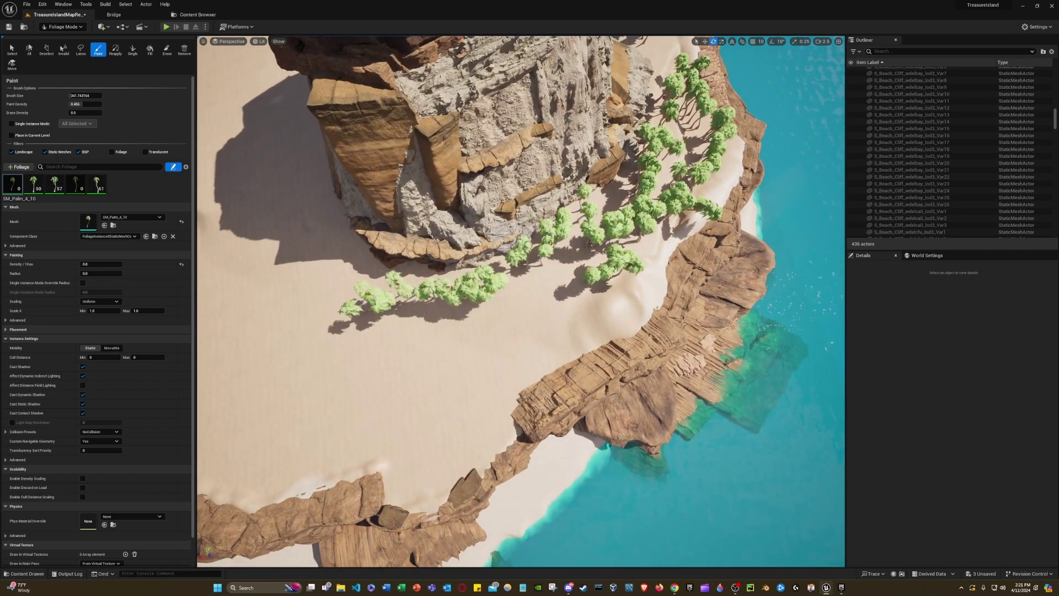
{"action": "left_click_drag", "start_coordinate": [568, 292], "coordinate": [446, 347]}
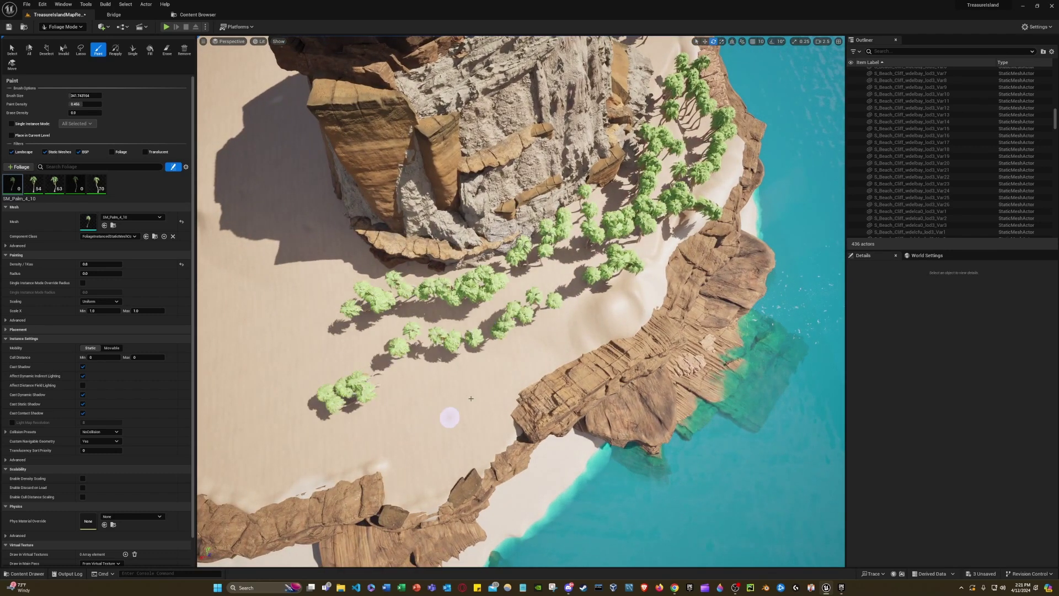
{"action": "left_click_drag", "start_coordinate": [437, 423], "coordinate": [270, 465]}
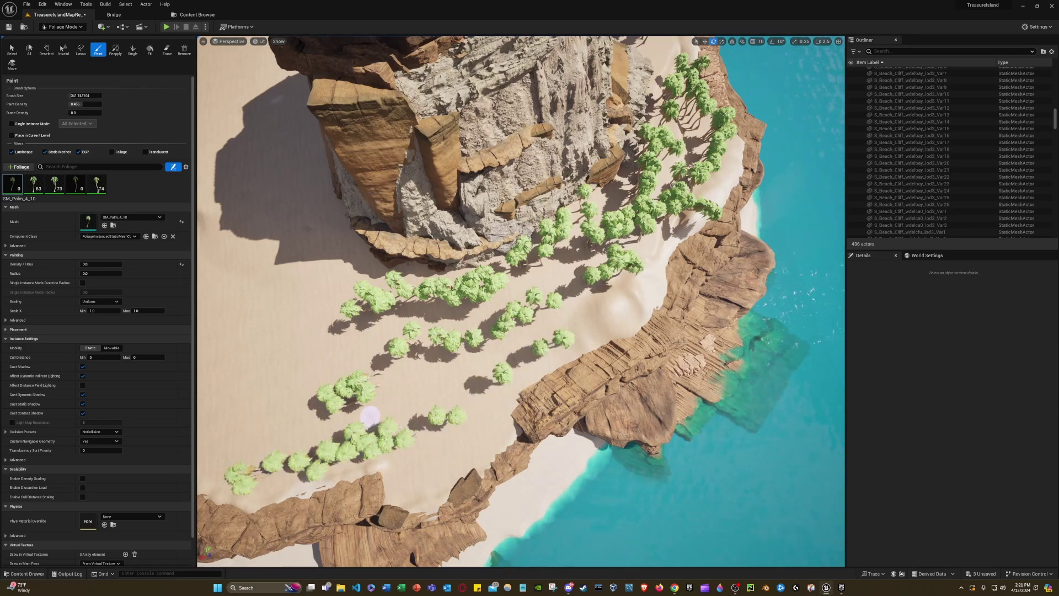
- Enlarge the Erase brush and remove the scattered palms from the open sand on the far side of the skull rock
{"action": "mouse_move", "coordinate": [370, 416]}
{"action": "right_mouse_down"}
{"action": "mouse_move", "coordinate": [469, 364]}
{"action": "mouse_move", "coordinate": [497, 364]}
{"action": "mouse_move", "coordinate": [408, 414]}
{"action": "mouse_move", "coordinate": [271, 143]}
{"action": "right_mouse_up"}
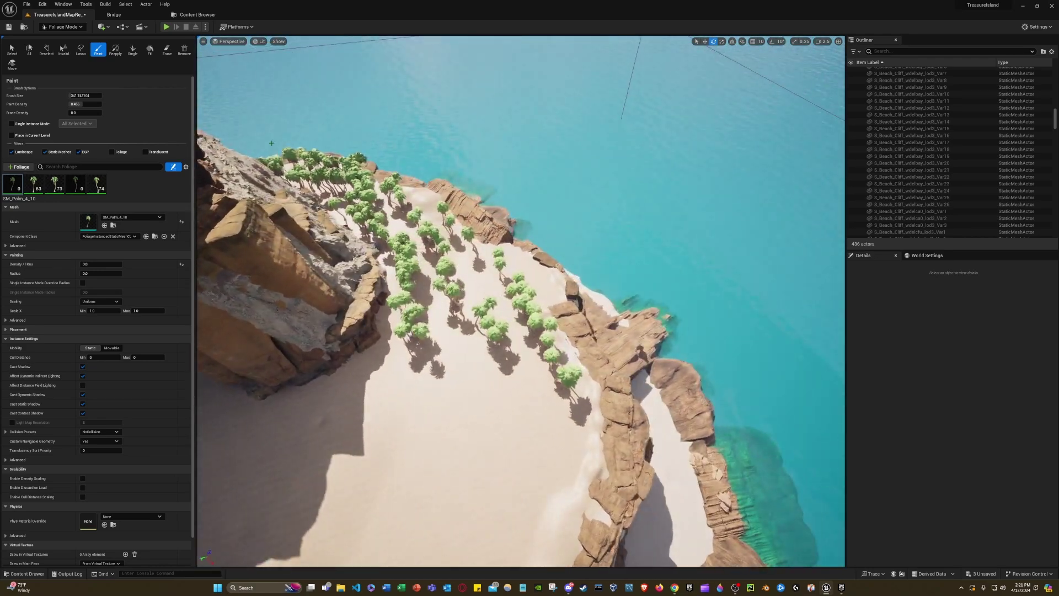
{"action": "left_click", "coordinate": [167, 51]}
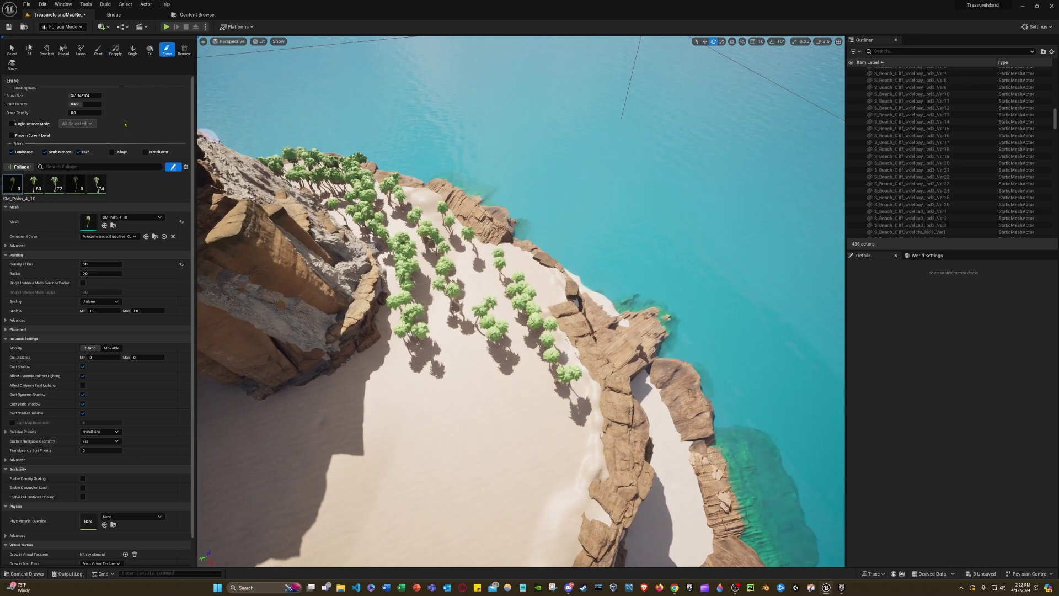
{"action": "left_click_drag", "start_coordinate": [81, 96], "coordinate": [90, 95]}
{"action": "mouse_move", "coordinate": [555, 369]}
{"action": "left_mouse_down"}
{"action": "mouse_move", "coordinate": [487, 263]}
{"action": "mouse_move", "coordinate": [444, 230]}
{"action": "mouse_move", "coordinate": [407, 319]}
{"action": "mouse_move", "coordinate": [396, 250]}
{"action": "left_mouse_up"}
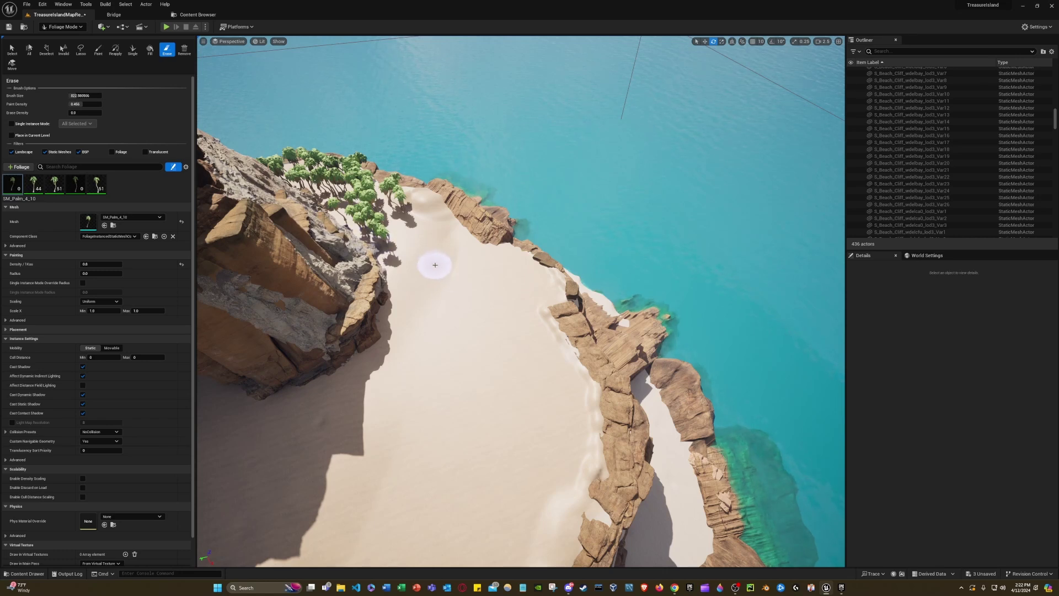
- Repaint palms with the larger brush from the far side of the skull rock across the sand along the cliff edge
{"action": "left_click", "coordinate": [98, 51]}
{"action": "mouse_move", "coordinate": [405, 262]}
{"action": "left_mouse_down"}
{"action": "mouse_move", "coordinate": [436, 260]}
{"action": "mouse_move", "coordinate": [468, 303]}
{"action": "mouse_move", "coordinate": [479, 373]}
{"action": "mouse_move", "coordinate": [530, 449]}
{"action": "mouse_move", "coordinate": [467, 545]}
{"action": "left_mouse_up"}
{"action": "right_click_drag", "start_coordinate": [463, 454], "coordinate": [485, 351]}
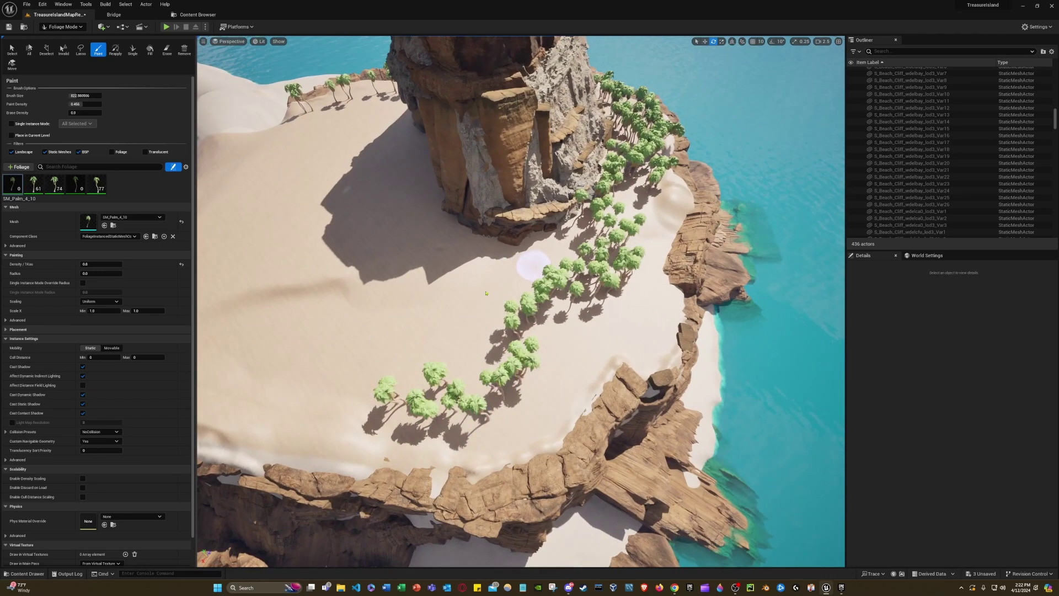
{"action": "mouse_move", "coordinate": [451, 321]}
{"action": "left_mouse_down"}
{"action": "mouse_move", "coordinate": [432, 339]}
{"action": "mouse_move", "coordinate": [336, 350]}
{"action": "mouse_move", "coordinate": [236, 345]}
{"action": "mouse_move", "coordinate": [201, 331]}
{"action": "left_mouse_up"}
{"action": "mouse_move", "coordinate": [457, 398]}
{"action": "right_mouse_down"}
{"action": "mouse_move", "coordinate": [524, 375]}
{"action": "mouse_move", "coordinate": [557, 386]}
{"action": "mouse_move", "coordinate": [441, 211]}
{"action": "right_mouse_up"}
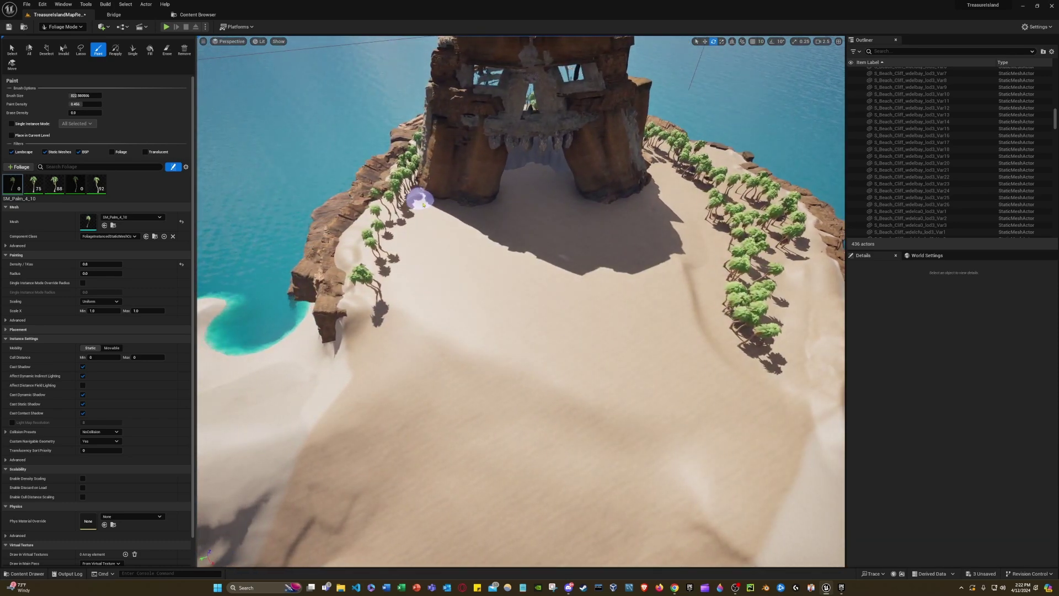
- Paint a band of palms from the skull rock down the sand beside the cliff inlet, alongside the sparse existing row
{"action": "mouse_move", "coordinate": [410, 249]}
{"action": "left_mouse_down"}
{"action": "mouse_move", "coordinate": [409, 298]}
{"action": "mouse_move", "coordinate": [429, 355]}
{"action": "left_mouse_up"}
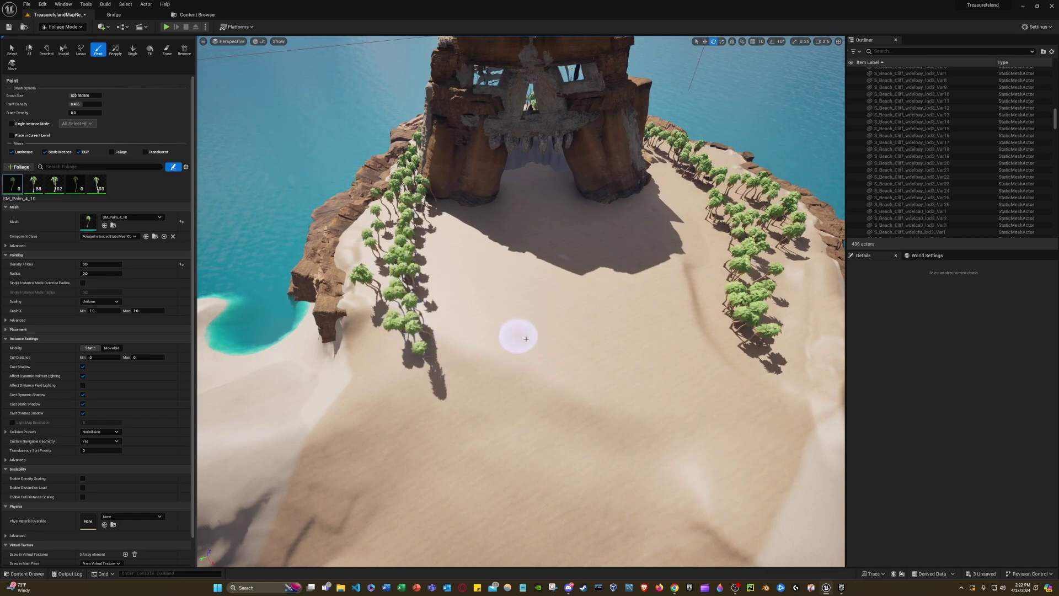
- Survey the bare beach, its shoreline rocks and the sandy slope leading back toward the skull rock
{"action": "mouse_move", "coordinate": [521, 339]}
{"action": "right_mouse_down"}
{"action": "mouse_move", "coordinate": [397, 392]}
{"action": "mouse_move", "coordinate": [573, 290]}
{"action": "mouse_move", "coordinate": [464, 336]}
{"action": "mouse_move", "coordinate": [353, 325]}
{"action": "mouse_move", "coordinate": [314, 215]}
{"action": "mouse_move", "coordinate": [315, 276]}
{"action": "right_mouse_up"}
{"action": "key", "text": "w"}
{"action": "scroll", "coordinate": [463, 337], "scroll_direction": "up", "scroll_amount": 4}
{"action": "right_click_drag", "start_coordinate": [544, 324], "coordinate": [452, 331]}
{"action": "key", "text": "d"}
{"action": "key", "text": "w"}
{"action": "right_click_drag", "start_coordinate": [524, 284], "coordinate": [528, 291]}
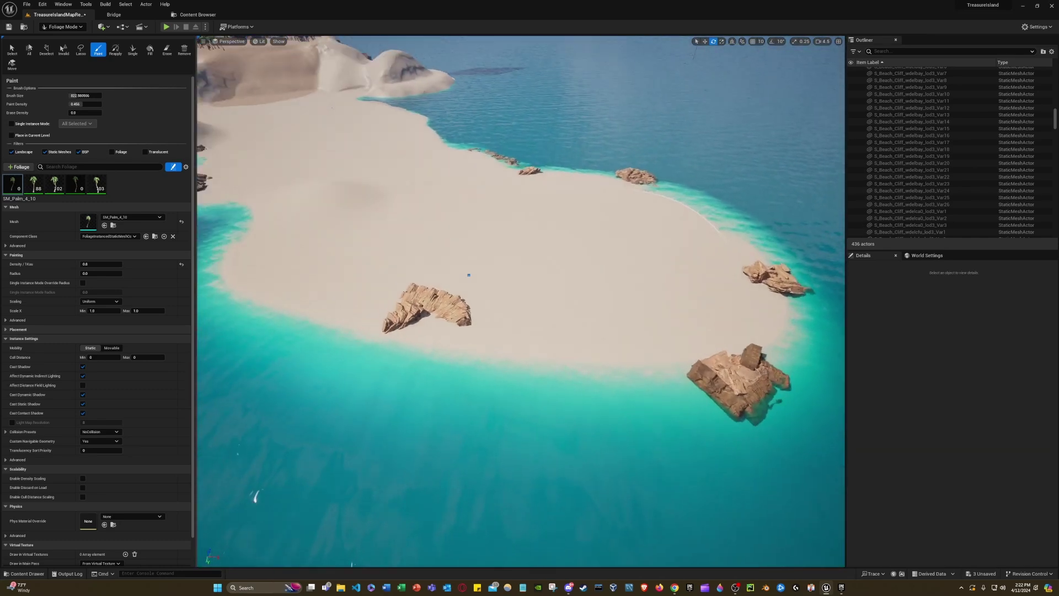
{"action": "mouse_move", "coordinate": [645, 320]}
{"action": "right_mouse_down"}
{"action": "mouse_move", "coordinate": [645, 333]}
{"action": "mouse_move", "coordinate": [670, 289]}
{"action": "right_mouse_up"}
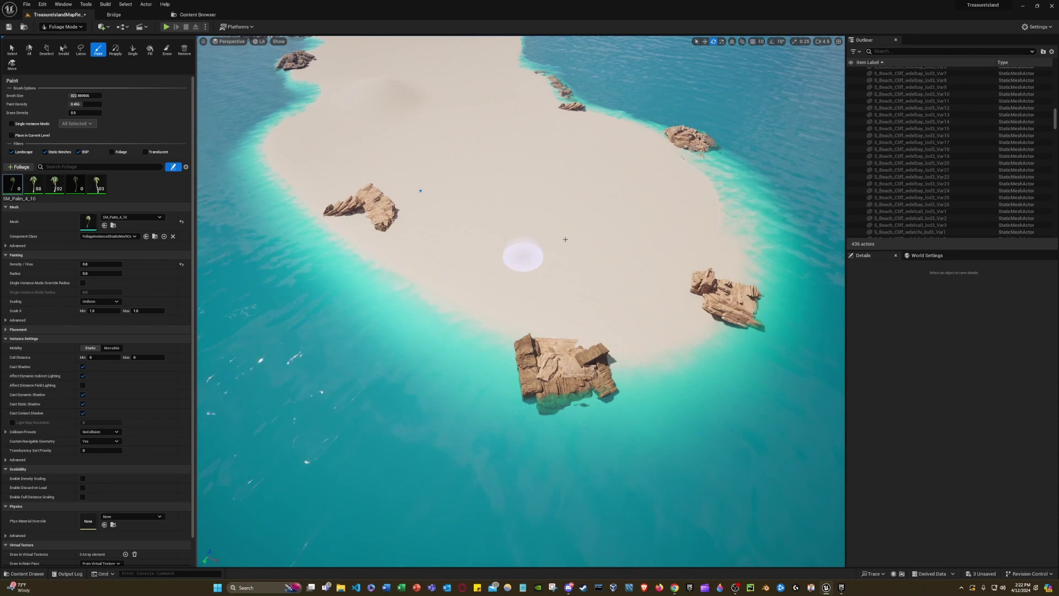
{"action": "mouse_move", "coordinate": [536, 189]}
{"action": "right_mouse_down"}
{"action": "mouse_move", "coordinate": [536, 119]}
{"action": "mouse_move", "coordinate": [533, 356]}
{"action": "right_mouse_up"}
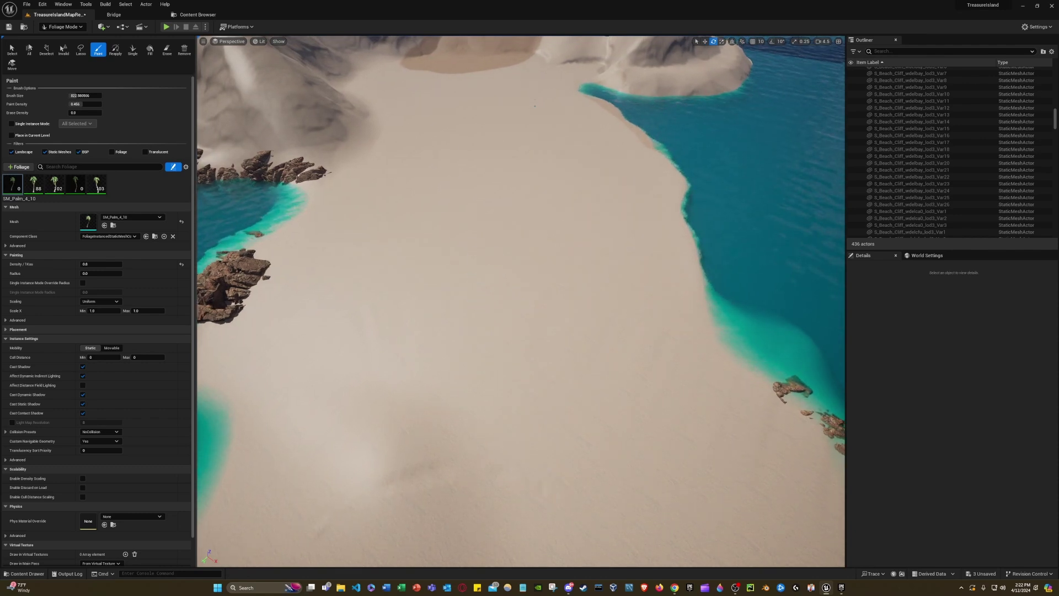
- Paint two rows of palms down both sides of the sandy slope and extend them until they converge on the flat beach
{"action": "mouse_move", "coordinate": [484, 266]}
{"action": "right_mouse_down"}
{"action": "mouse_move", "coordinate": [484, 182]}
{"action": "mouse_move", "coordinate": [484, 381]}
{"action": "mouse_move", "coordinate": [419, 419]}
{"action": "mouse_move", "coordinate": [331, 402]}
{"action": "mouse_move", "coordinate": [457, 397]}
{"action": "mouse_move", "coordinate": [508, 442]}
{"action": "mouse_move", "coordinate": [496, 353]}
{"action": "mouse_move", "coordinate": [419, 248]}
{"action": "mouse_move", "coordinate": [431, 430]}
{"action": "mouse_move", "coordinate": [386, 485]}
{"action": "right_mouse_up"}
{"action": "key", "text": "w"}
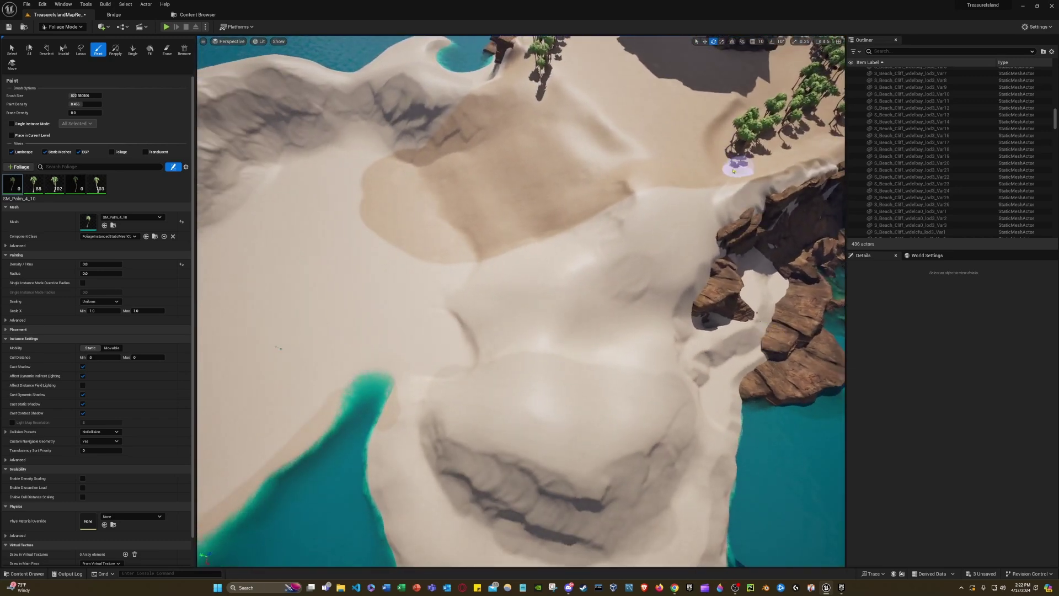
{"action": "mouse_move", "coordinate": [734, 170]}
{"action": "left_mouse_down"}
{"action": "mouse_move", "coordinate": [693, 172]}
{"action": "mouse_move", "coordinate": [473, 251]}
{"action": "left_mouse_up"}
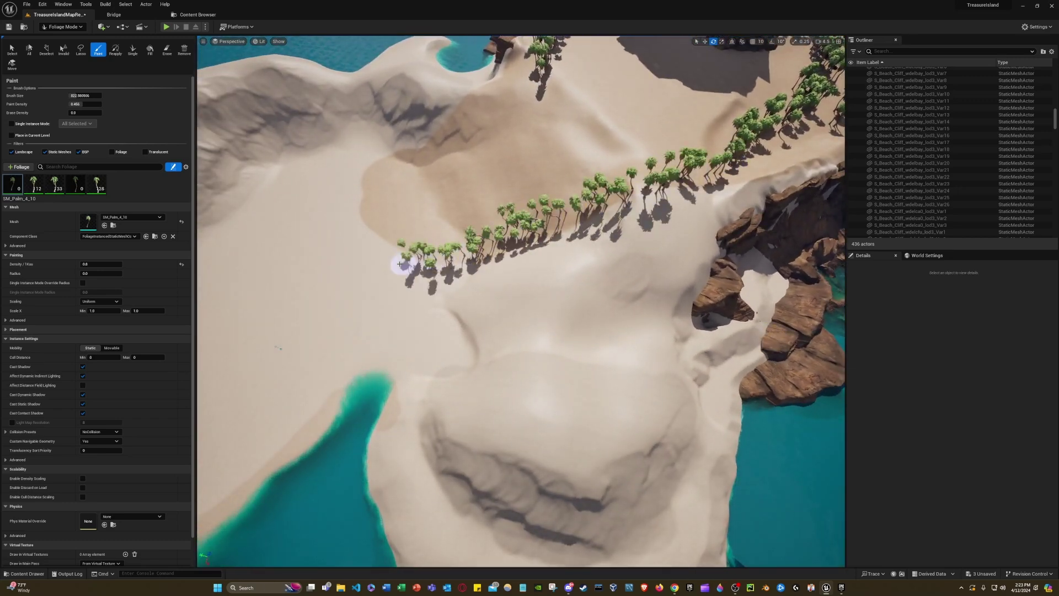
{"action": "left_click_drag", "start_coordinate": [516, 89], "coordinate": [334, 220]}
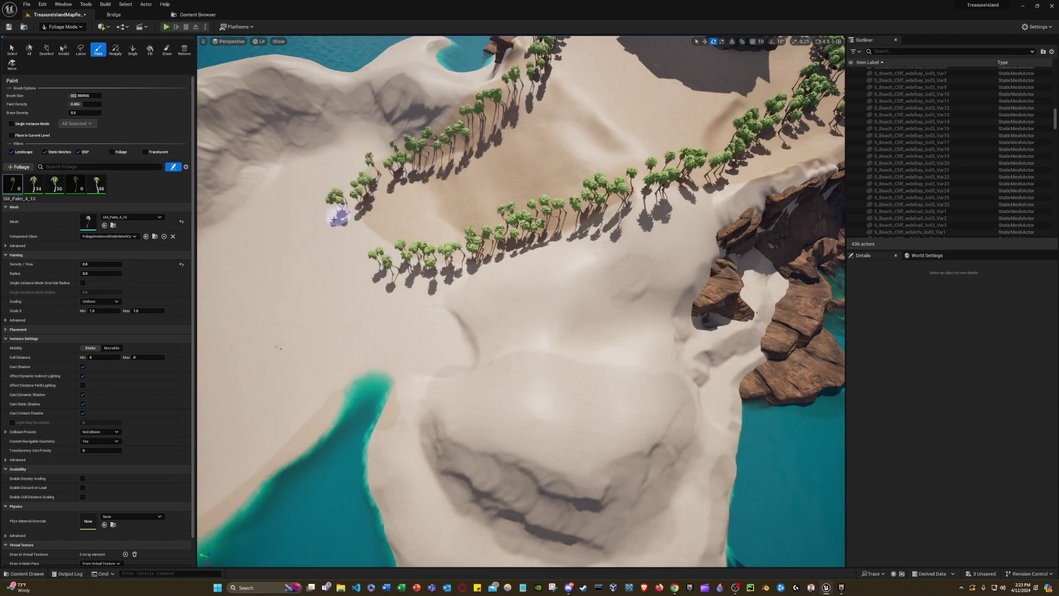
{"action": "mouse_move", "coordinate": [600, 180]}
{"action": "right_mouse_down"}
{"action": "mouse_move", "coordinate": [518, 237]}
{"action": "mouse_move", "coordinate": [601, 160]}
{"action": "mouse_move", "coordinate": [590, 182]}
{"action": "mouse_move", "coordinate": [599, 180]}
{"action": "right_mouse_up"}
{"action": "left_click_drag", "start_coordinate": [565, 179], "coordinate": [456, 235]}
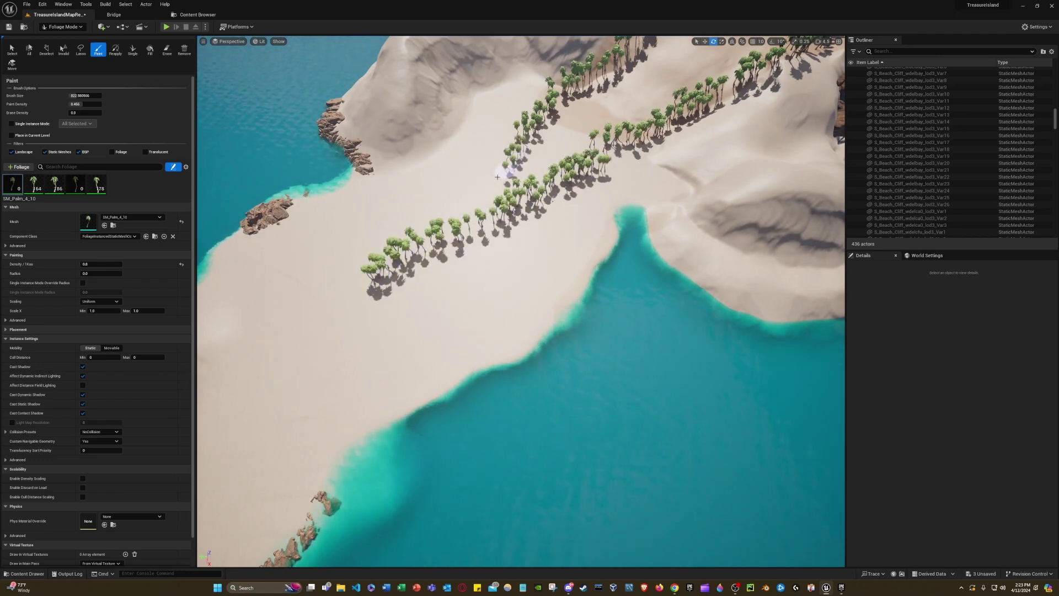
{"action": "right_click_drag", "start_coordinate": [361, 280], "coordinate": [433, 248]}
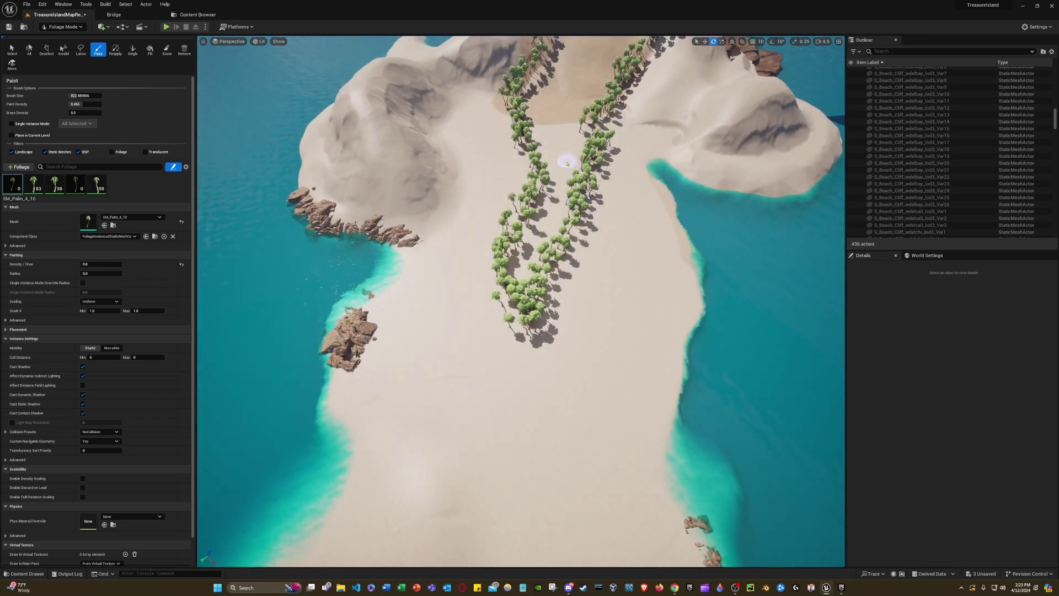
- Fill the gap between the two palm rows with more palms, from the beach up to the darker sand
{"action": "right_click_drag", "start_coordinate": [594, 184], "coordinate": [593, 96]}
{"action": "key", "text": "w"}
{"action": "mouse_move", "coordinate": [591, 351]}
{"action": "left_mouse_down"}
{"action": "mouse_move", "coordinate": [548, 496]}
{"action": "mouse_move", "coordinate": [548, 407]}
{"action": "mouse_move", "coordinate": [496, 359]}
{"action": "left_mouse_up"}
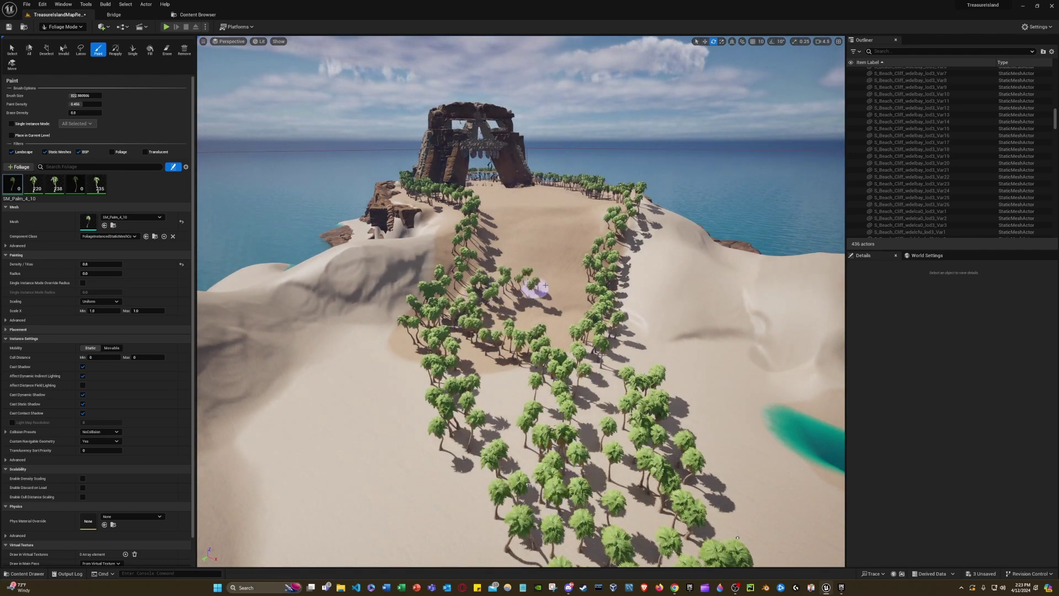
- Thicken the palm rows along both edges of the upper slope in front of the skull rock
{"action": "left_click_drag", "start_coordinate": [544, 285], "coordinate": [580, 228]}
{"action": "right_click_drag", "start_coordinate": [587, 243], "coordinate": [570, 239]}
{"action": "left_click_drag", "start_coordinate": [570, 238], "coordinate": [565, 159]}
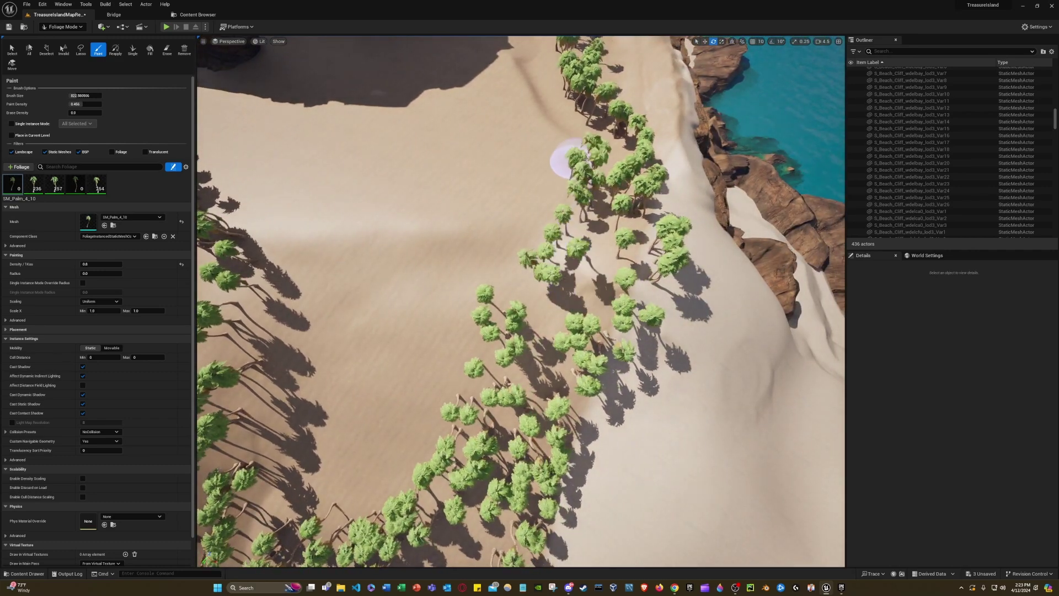
{"action": "right_click_drag", "start_coordinate": [612, 230], "coordinate": [612, 182]}
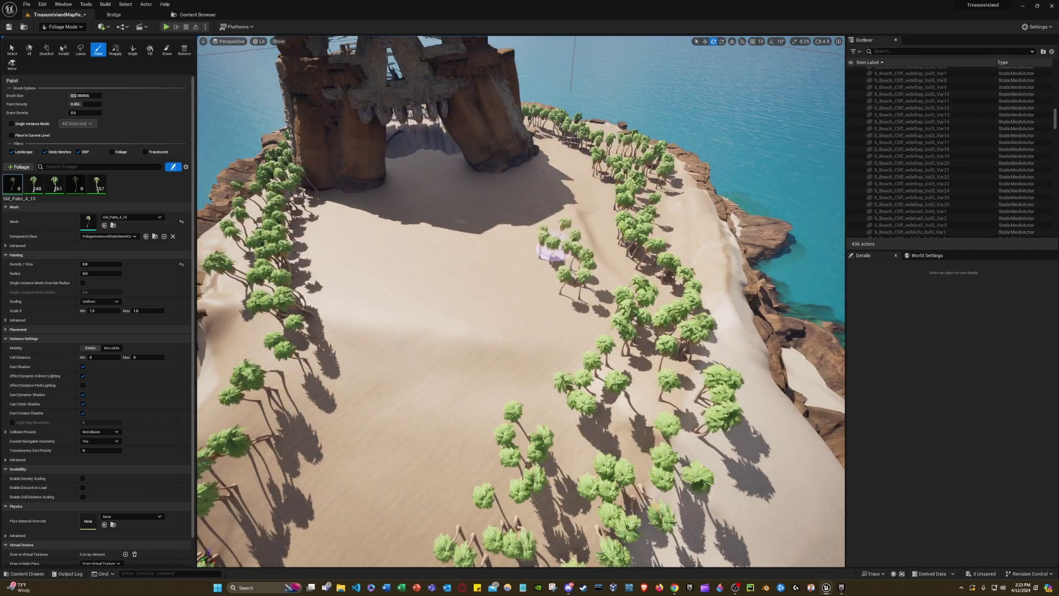
{"action": "right_click_drag", "start_coordinate": [522, 230], "coordinate": [531, 217]}
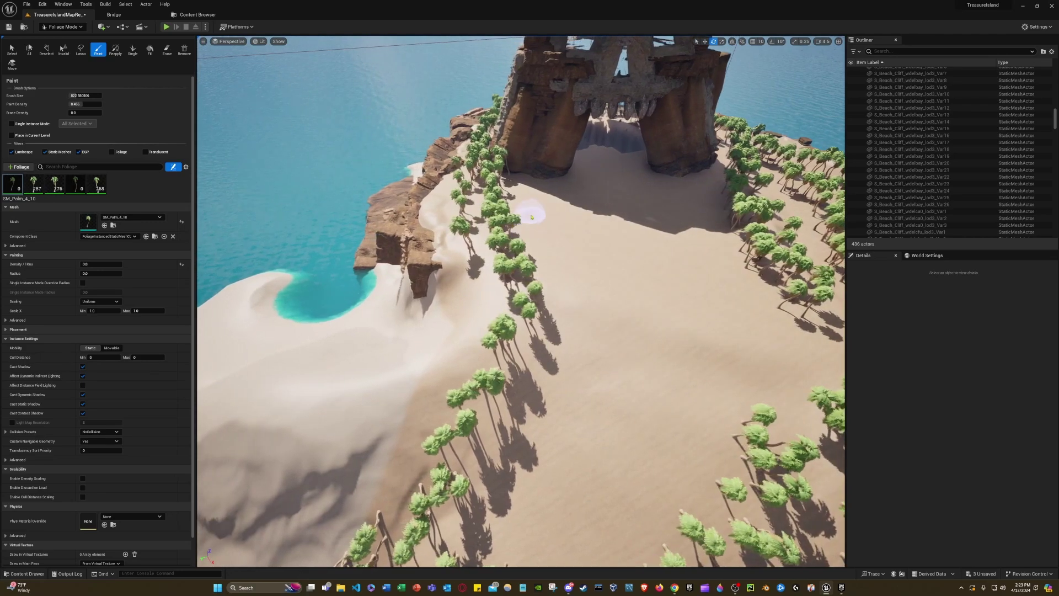
{"action": "right_click_drag", "start_coordinate": [564, 287], "coordinate": [361, 520]}
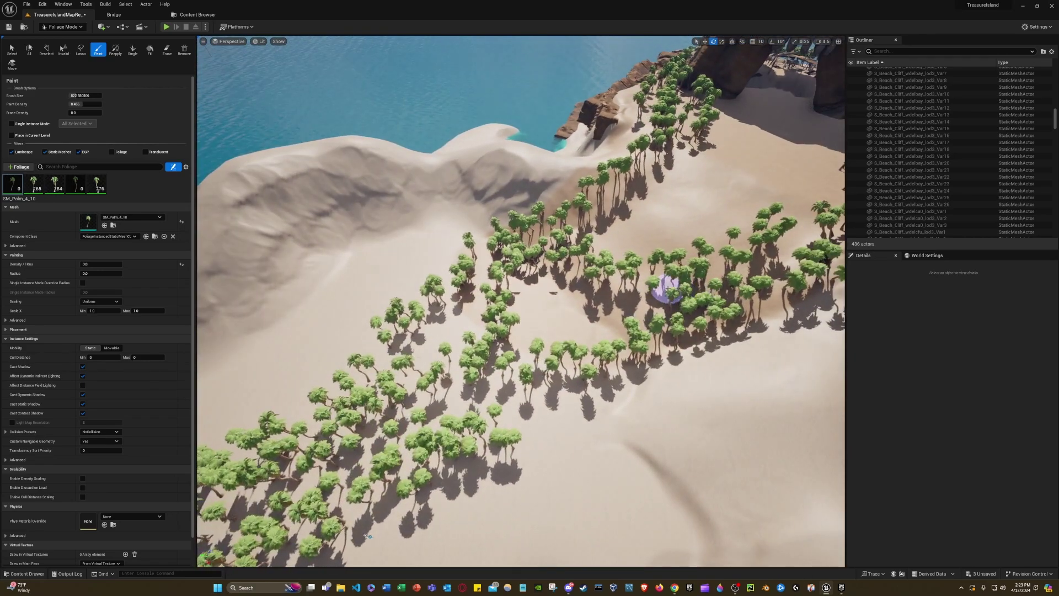
{"action": "mouse_move", "coordinate": [665, 292]}
{"action": "right_mouse_down"}
{"action": "mouse_move", "coordinate": [496, 298]}
{"action": "mouse_move", "coordinate": [607, 292]}
{"action": "mouse_move", "coordinate": [673, 243]}
{"action": "mouse_move", "coordinate": [665, 289]}
{"action": "right_mouse_up"}
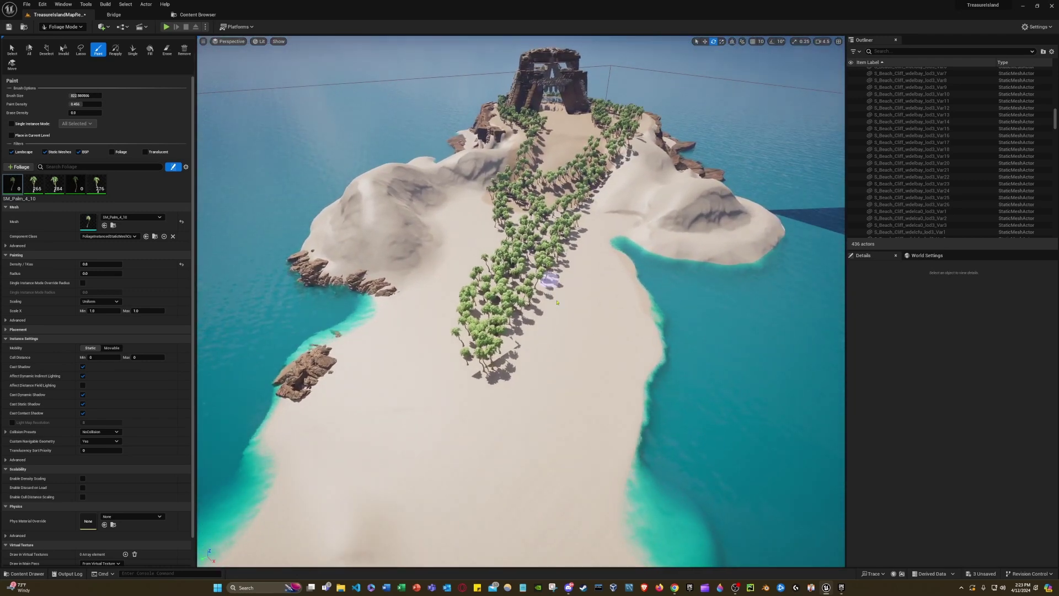
- Switch to Selection mode and start playing the level from the sand near the palm grove
{"action": "left_click", "coordinate": [78, 27]}
{"action": "left_click", "coordinate": [69, 36]}
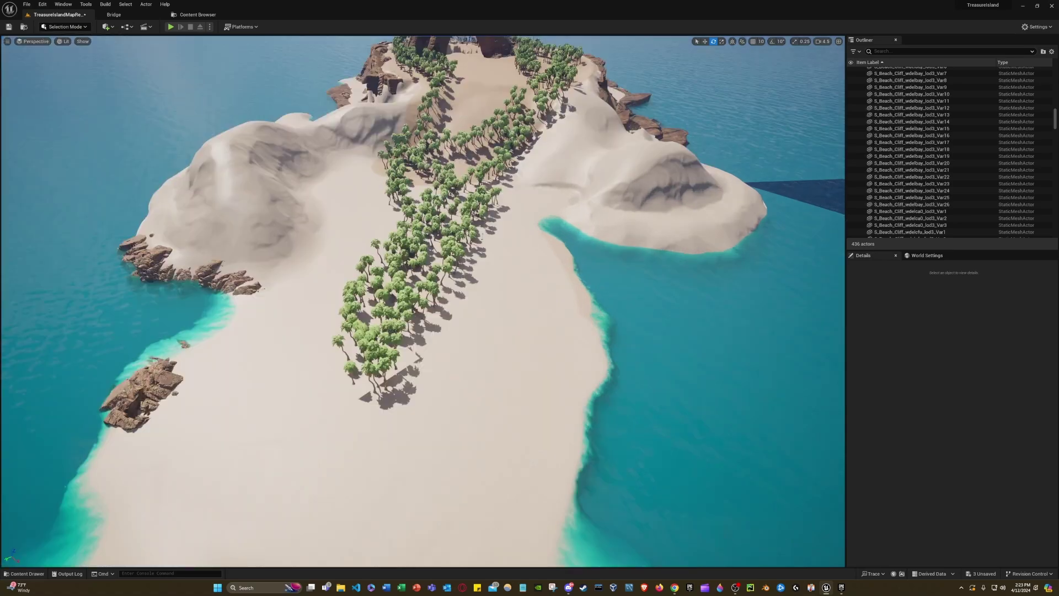
{"action": "right_click", "coordinate": [441, 320]}
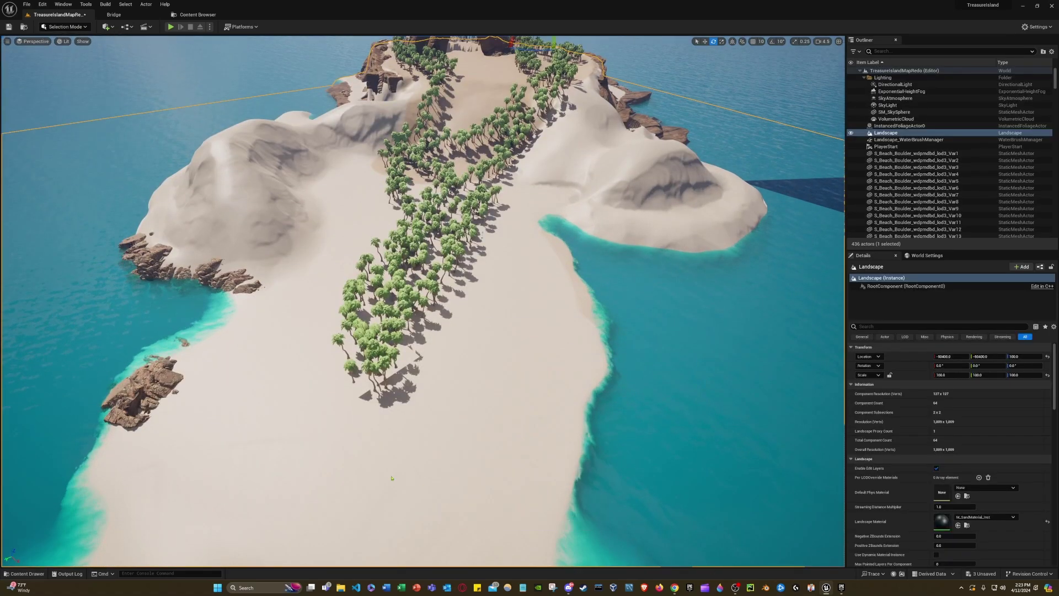
{"action": "key", "text": "alt+p"}
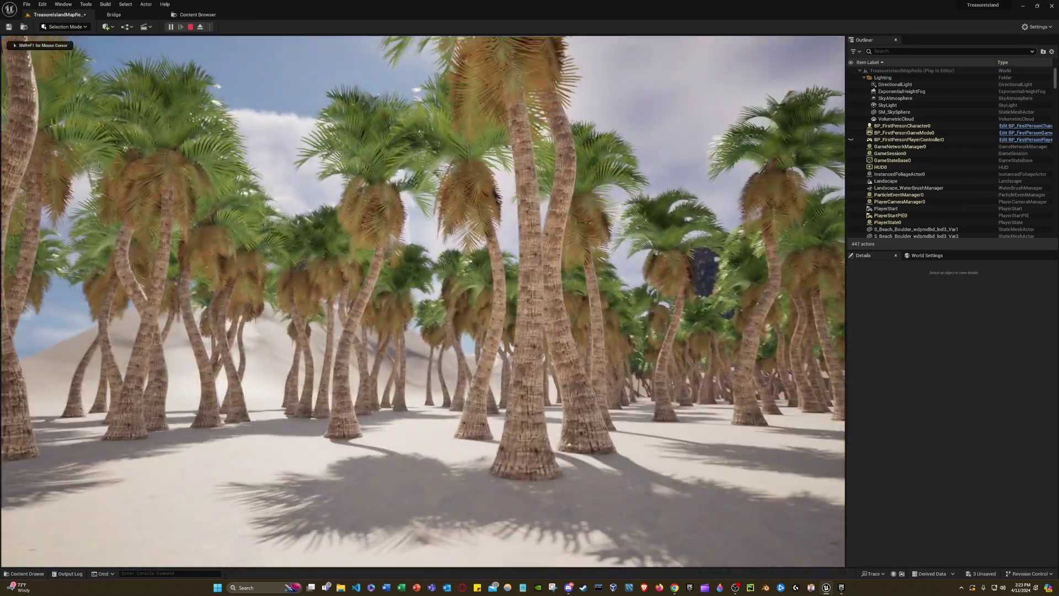
- Walk through the palm grove toward the skull rock to examine the tree spacing and look at ground level
{"action": "key", "text": "w"}
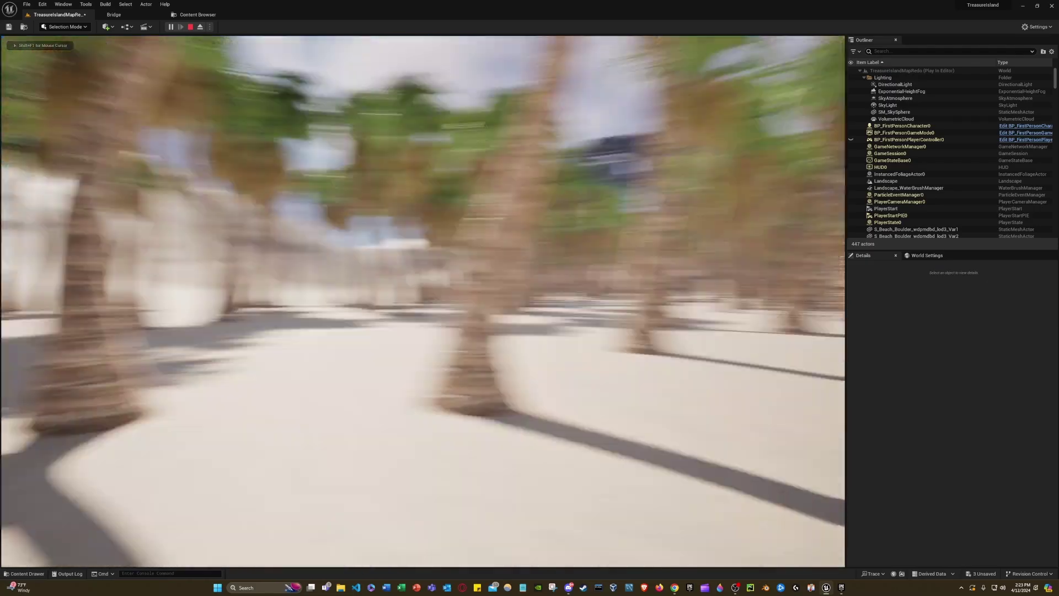
{"action": "key", "text": "w"}
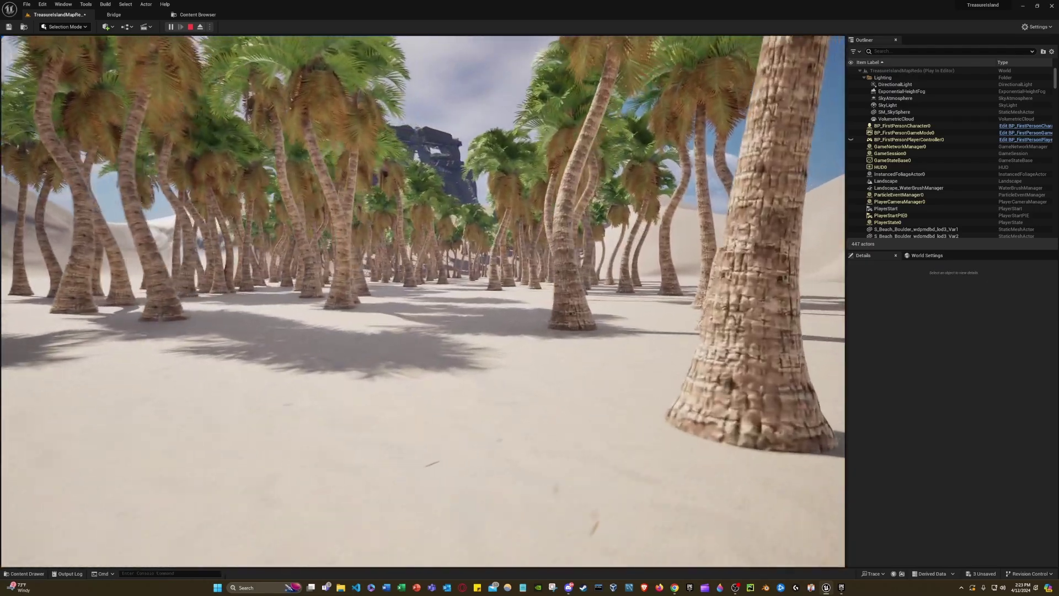
{"action": "key", "text": "w"}
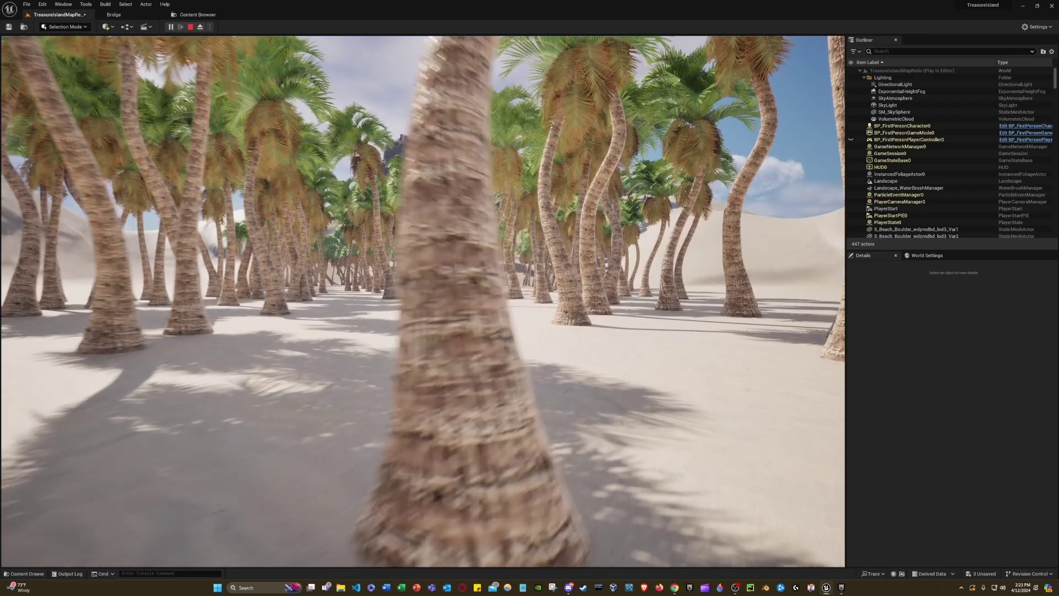
{"action": "key", "text": "w"}
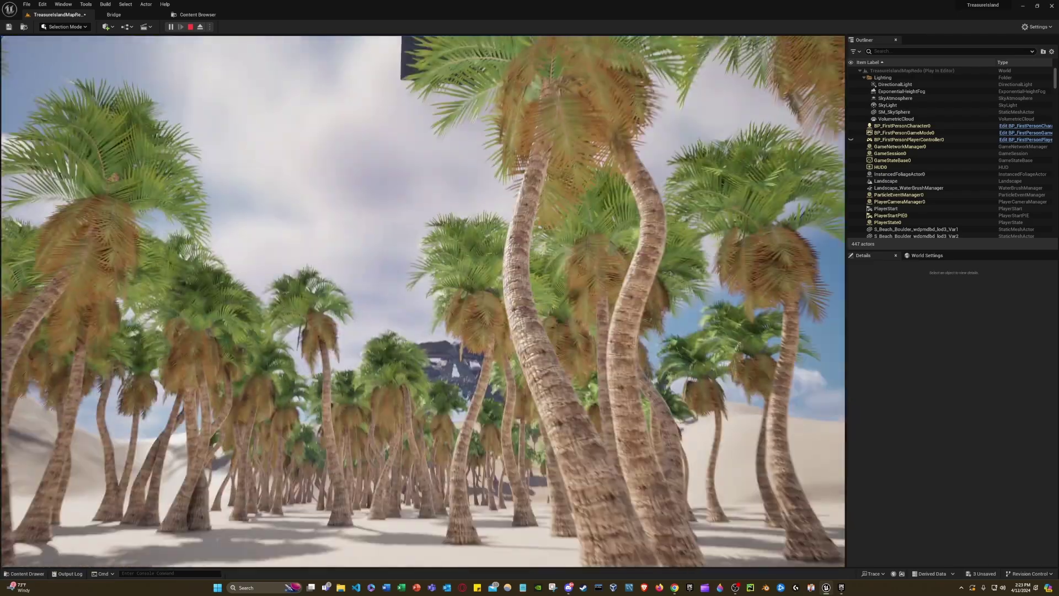
{"action": "key", "text": "w"}
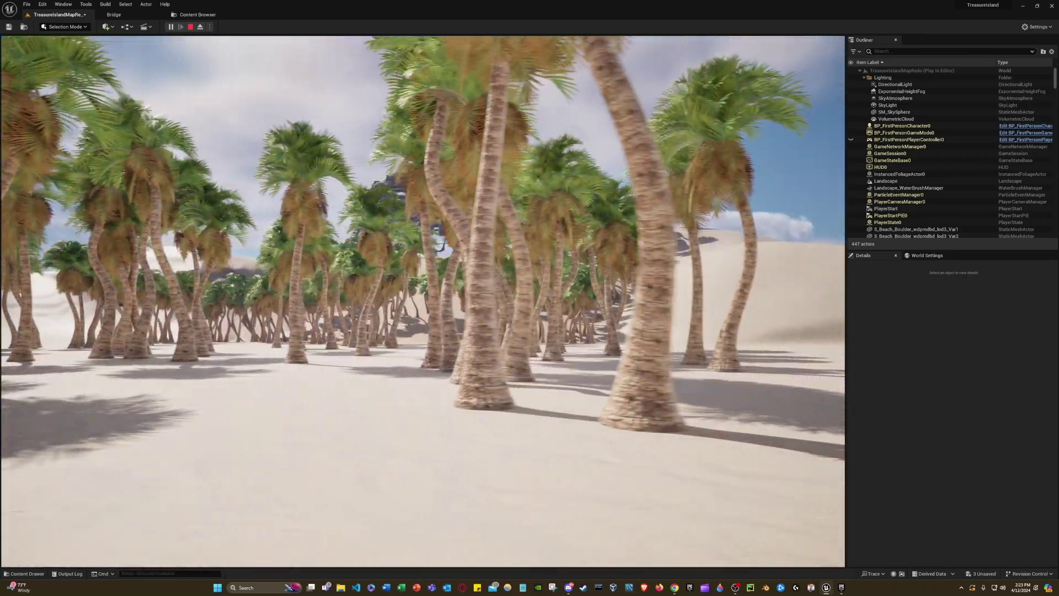
{"action": "key", "text": "w"}
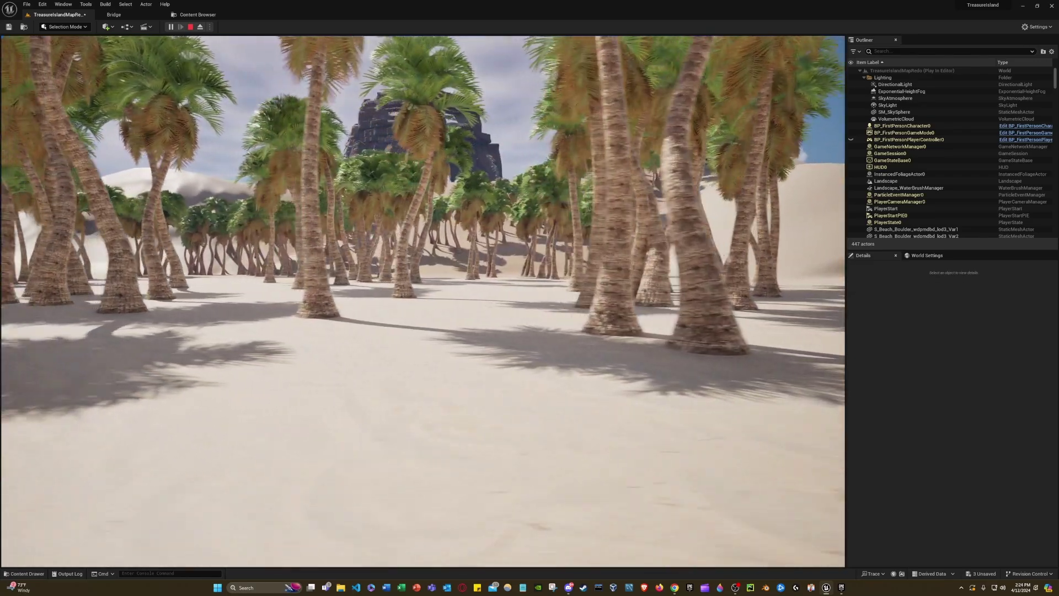
{"action": "key", "text": "w"}
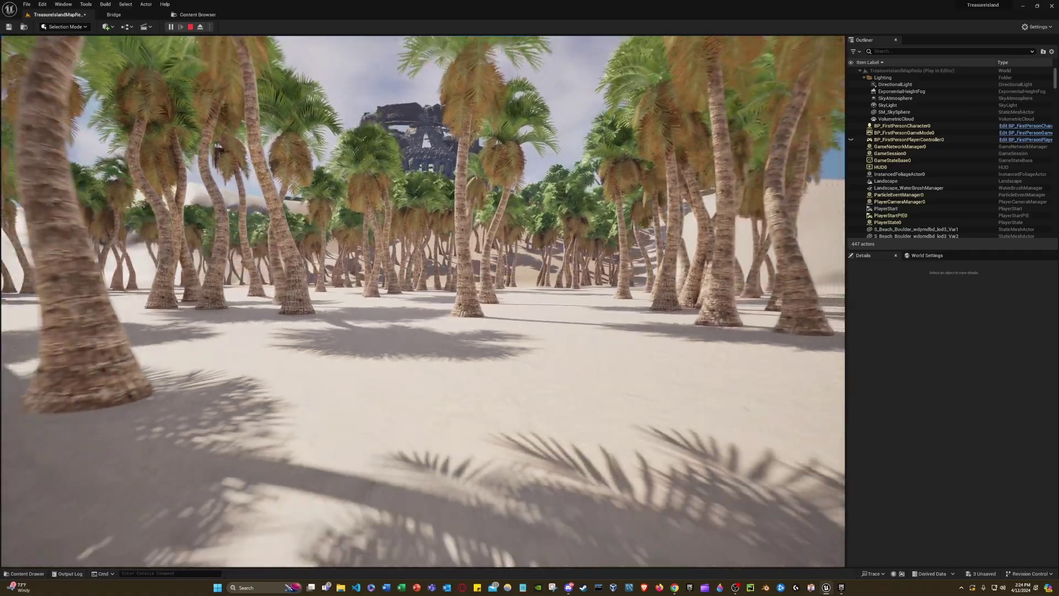
{"action": "key", "text": "w"}
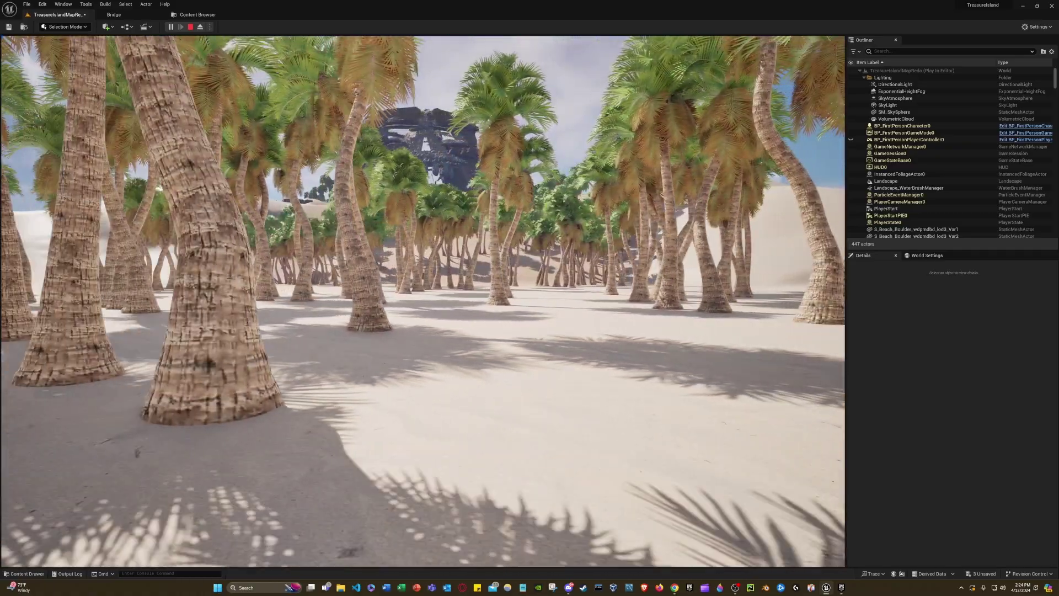
- Stop the play session and return to Foliage mode above the palm grove
{"action": "key", "text": "Escape"}
{"action": "scroll", "coordinate": [423, 301], "scroll_direction": "down", "scroll_amount": 10}
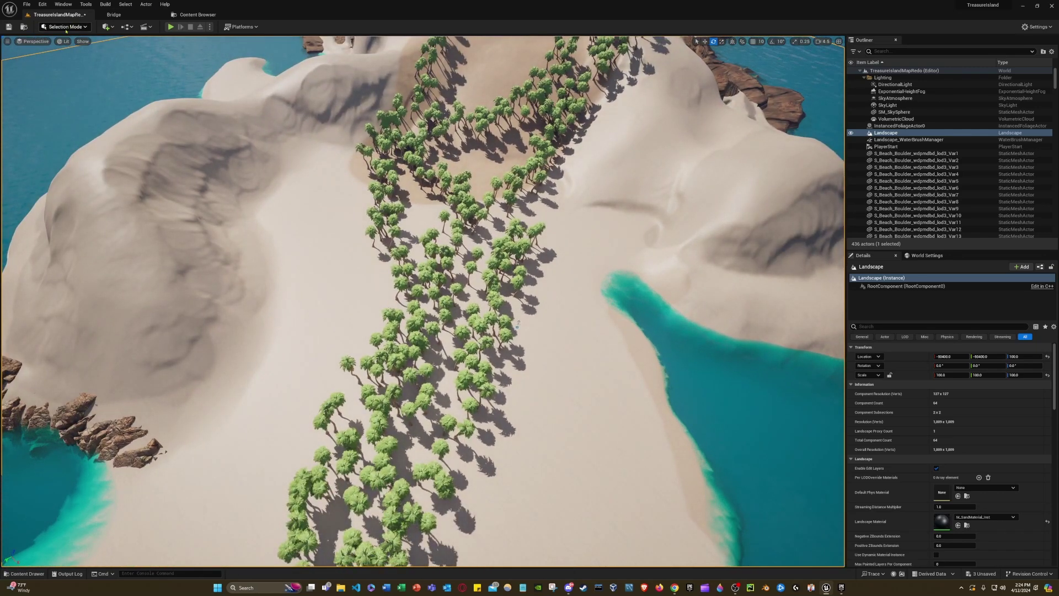
{"action": "left_click", "coordinate": [64, 27]}
{"action": "left_click", "coordinate": [64, 53]}
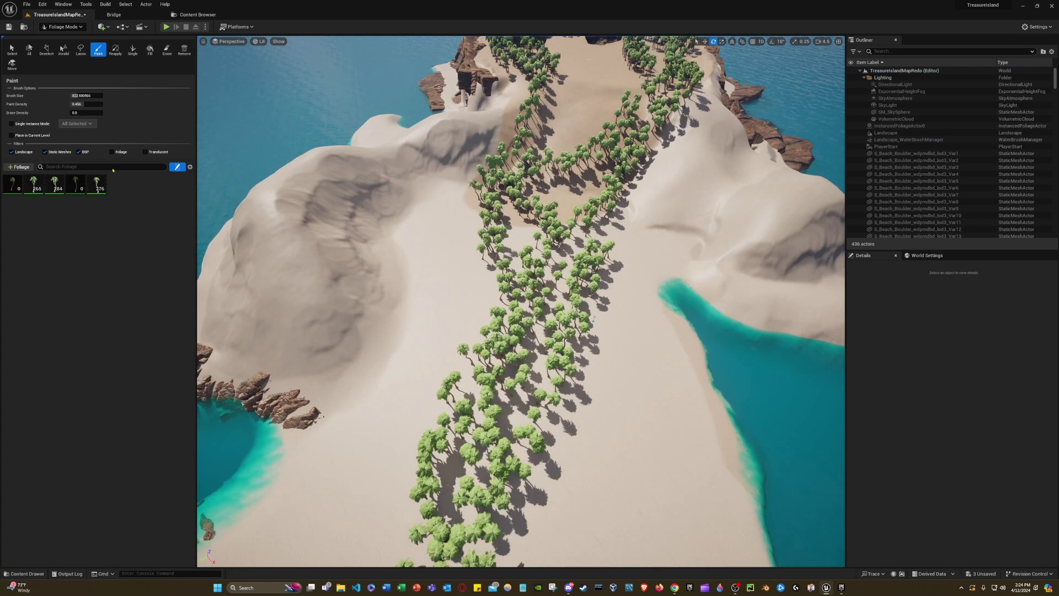
- Open the grassMesh folder under PN_GrassLibrary's Meshes in the Content Browser and look through its grass meshes
{"action": "left_click", "coordinate": [188, 15]}
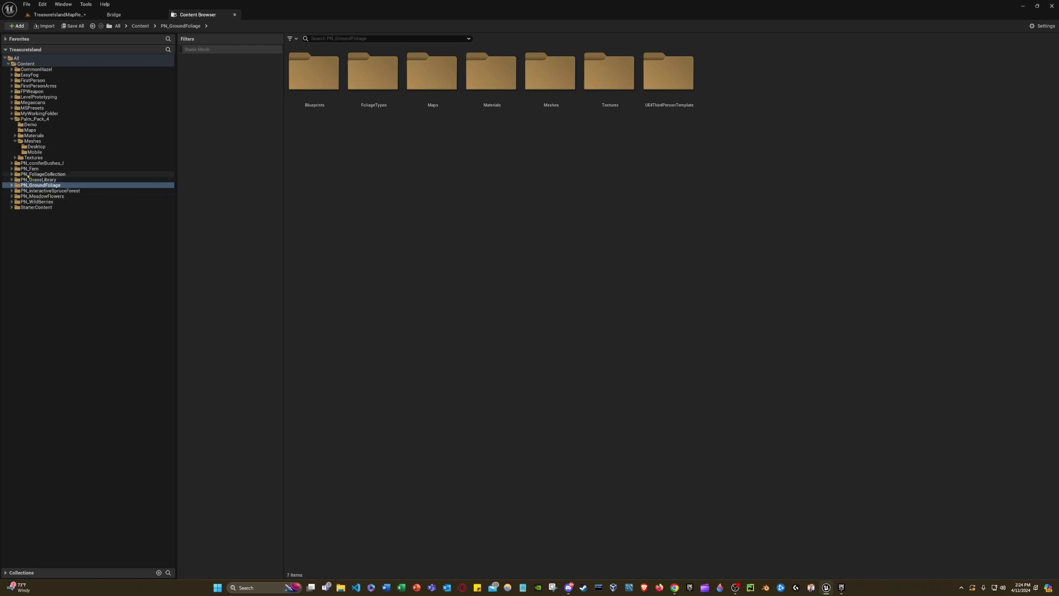
{"action": "left_click", "coordinate": [13, 119]}
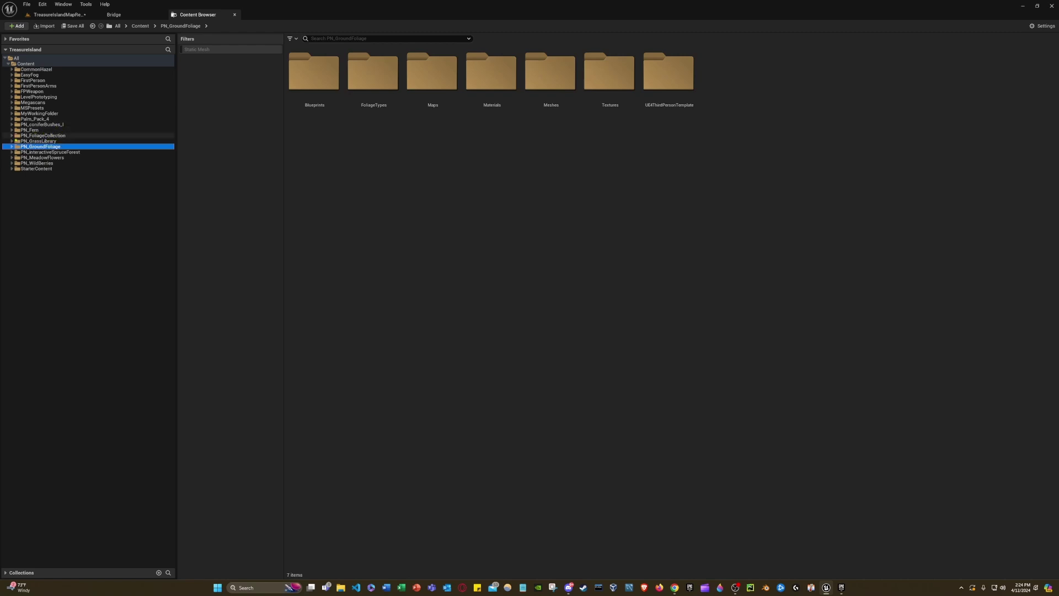
{"action": "left_click", "coordinate": [12, 136]}
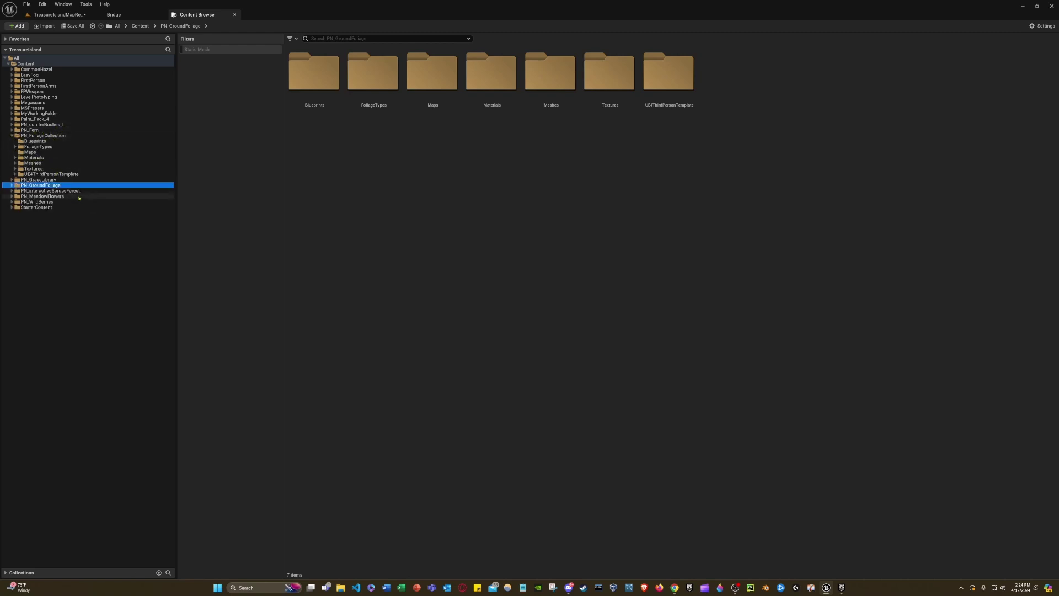
{"action": "left_click", "coordinate": [49, 180]}
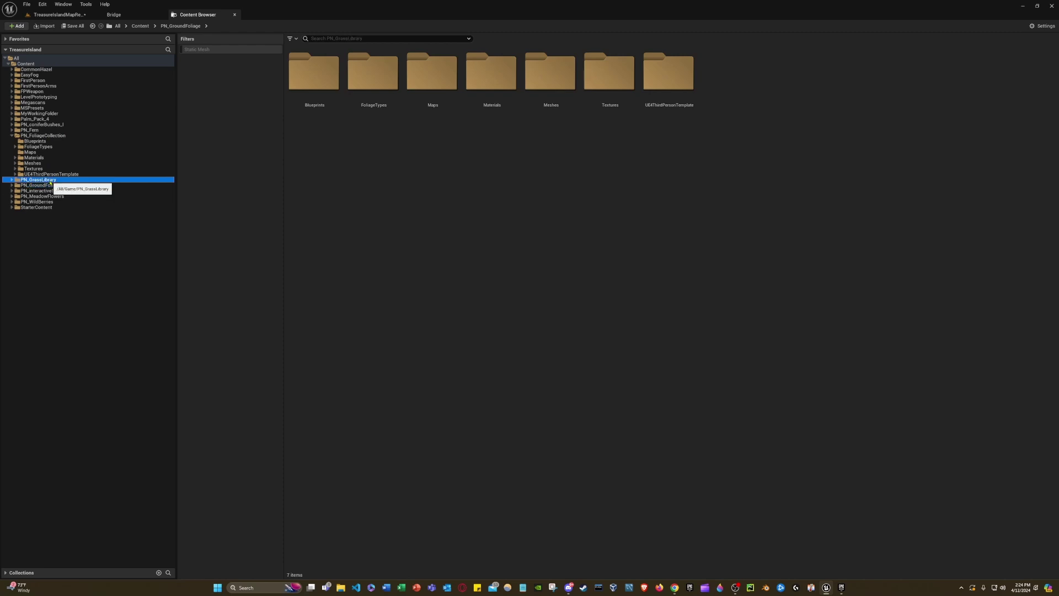
{"action": "left_click", "coordinate": [11, 180]}
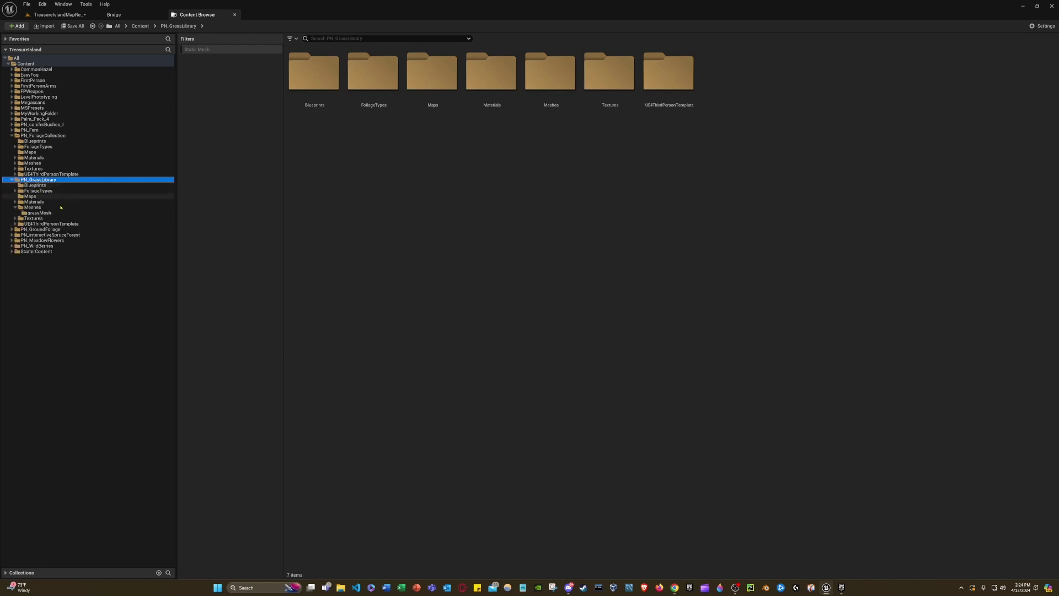
{"action": "left_click", "coordinate": [36, 212]}
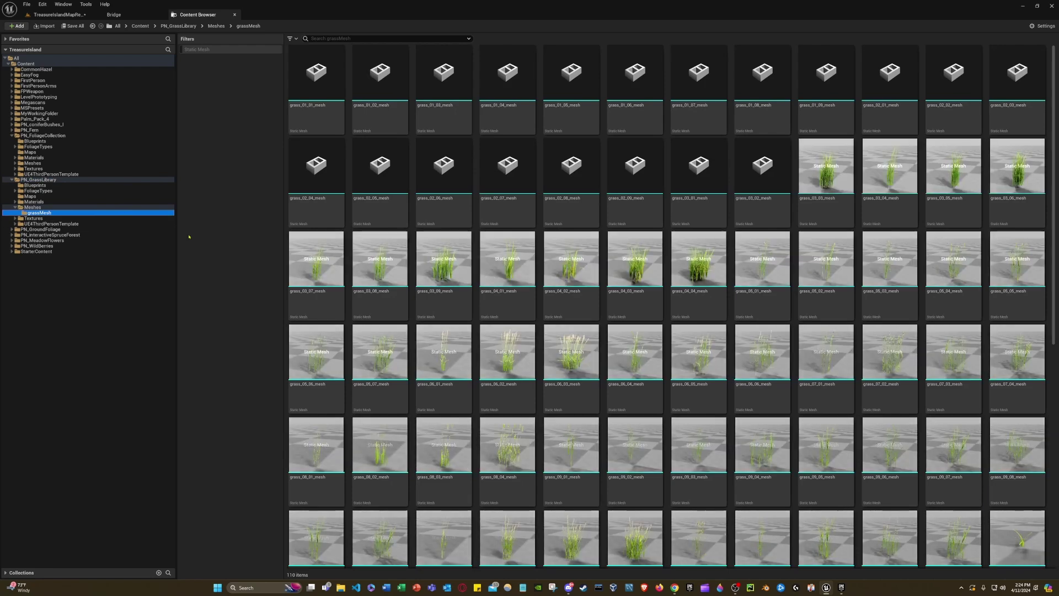
{"action": "scroll", "coordinate": [447, 288], "scroll_direction": "down", "scroll_amount": 2}
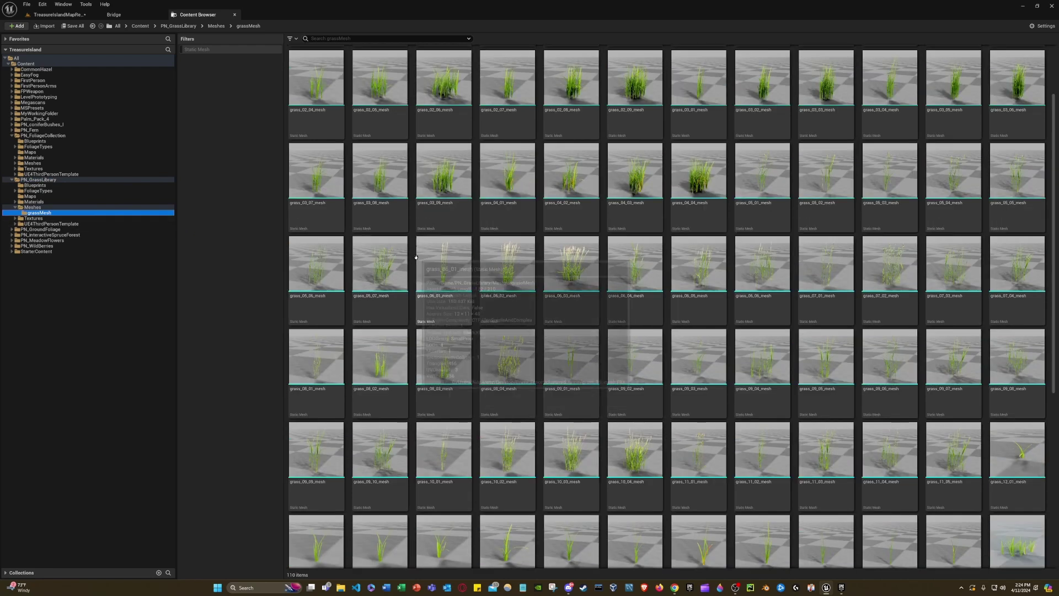
- Add the grass meshes from grass_01_01_mesh through grass_05_05_mesh to the level's foliage palette
{"action": "scroll", "coordinate": [381, 193], "scroll_direction": "up", "scroll_amount": 2}
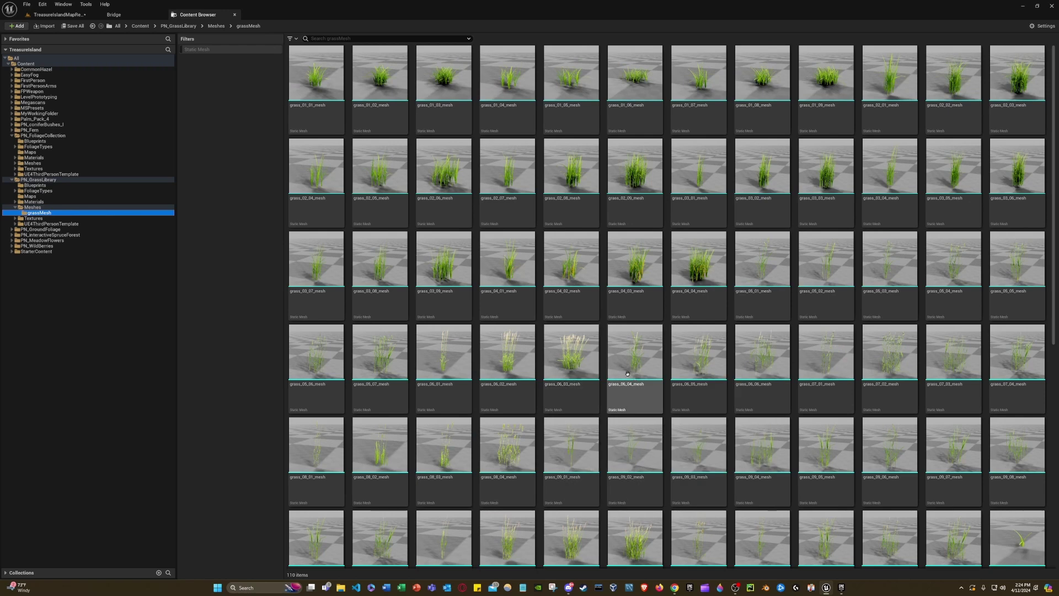
{"action": "mouse_move", "coordinate": [684, 369]}
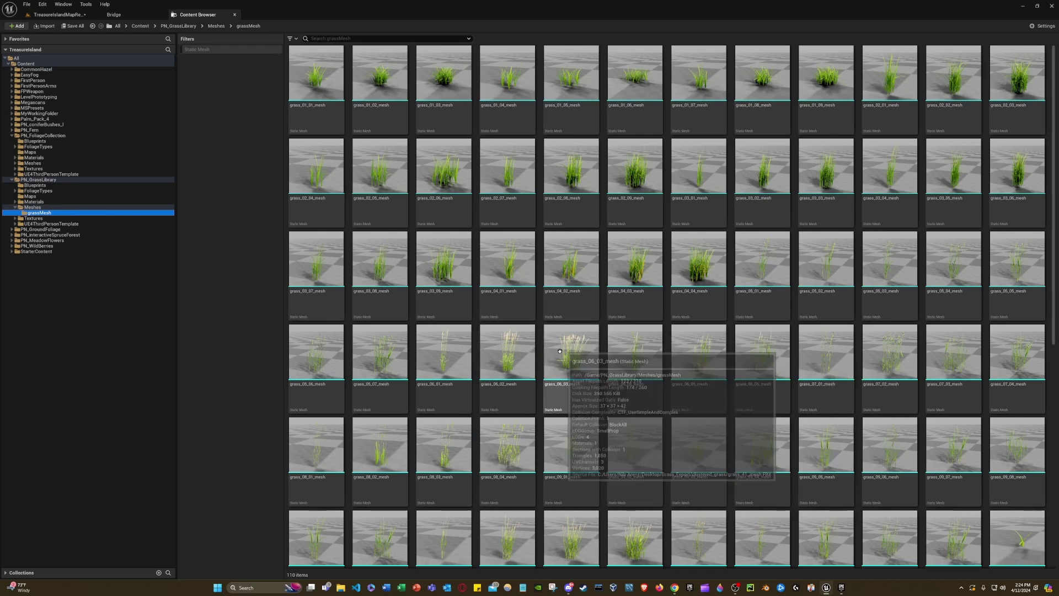
{"action": "scroll", "coordinate": [542, 375], "scroll_direction": "down", "scroll_amount": 1}
{"action": "scroll", "coordinate": [542, 375], "scroll_direction": "down", "scroll_amount": 7}
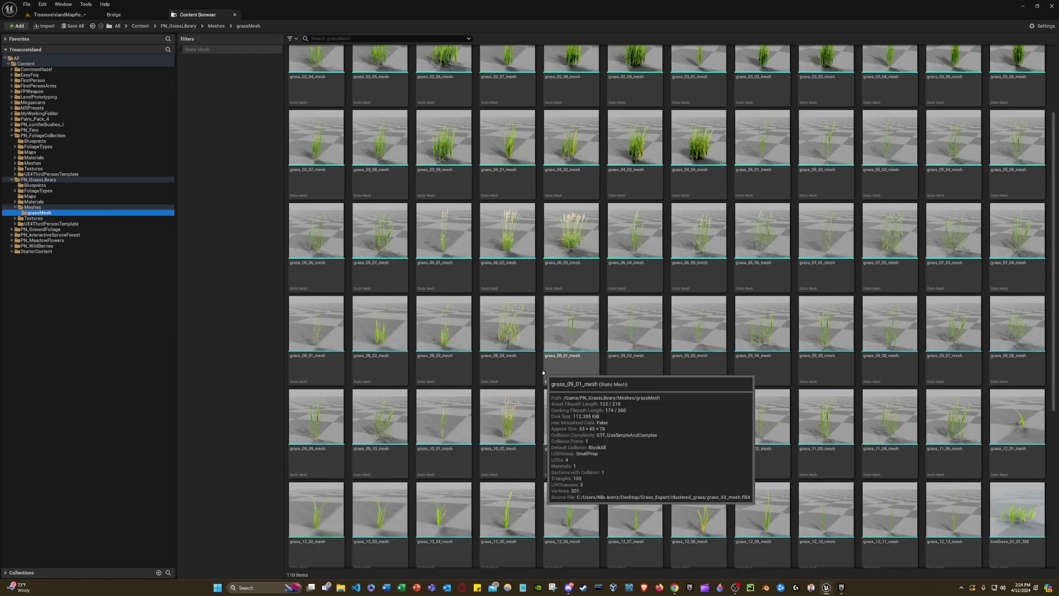
{"action": "scroll", "coordinate": [685, 411], "scroll_direction": "up", "scroll_amount": 7}
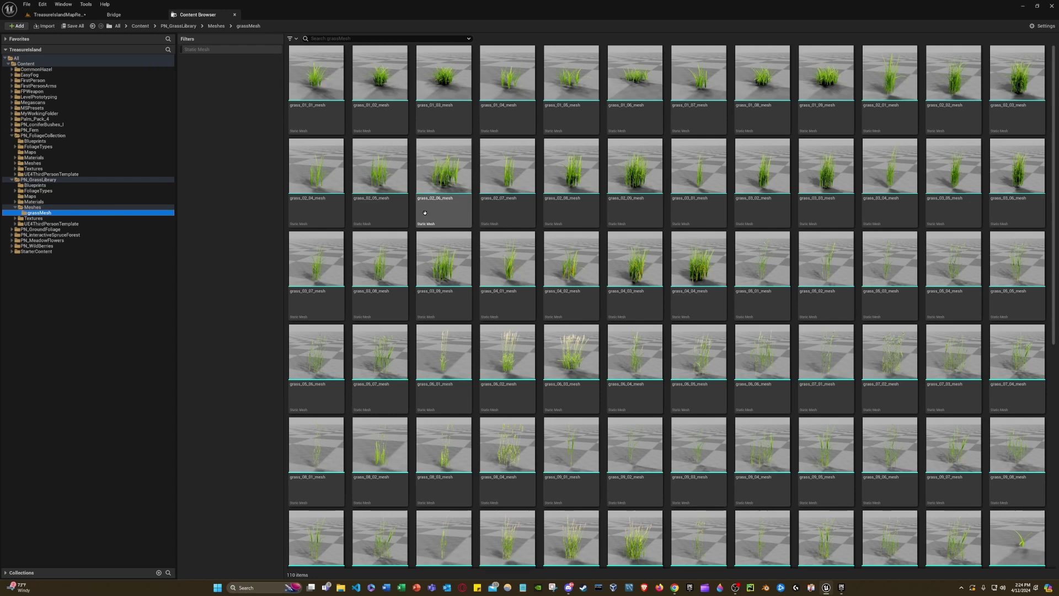
{"action": "left_click", "coordinate": [320, 88]}
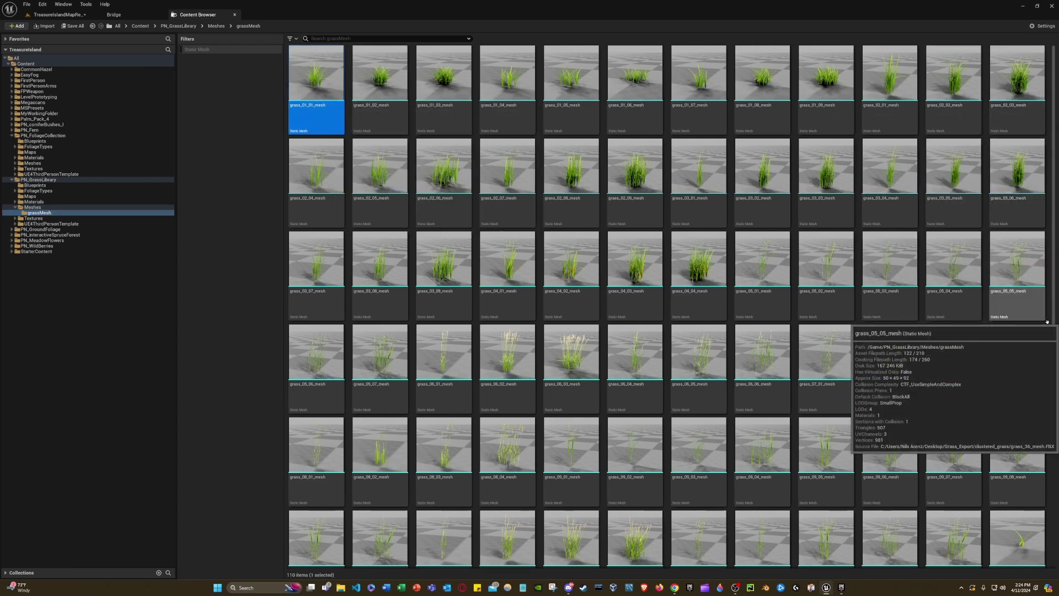
{"action": "left_click", "coordinate": [1033, 301], "text": "shift"}
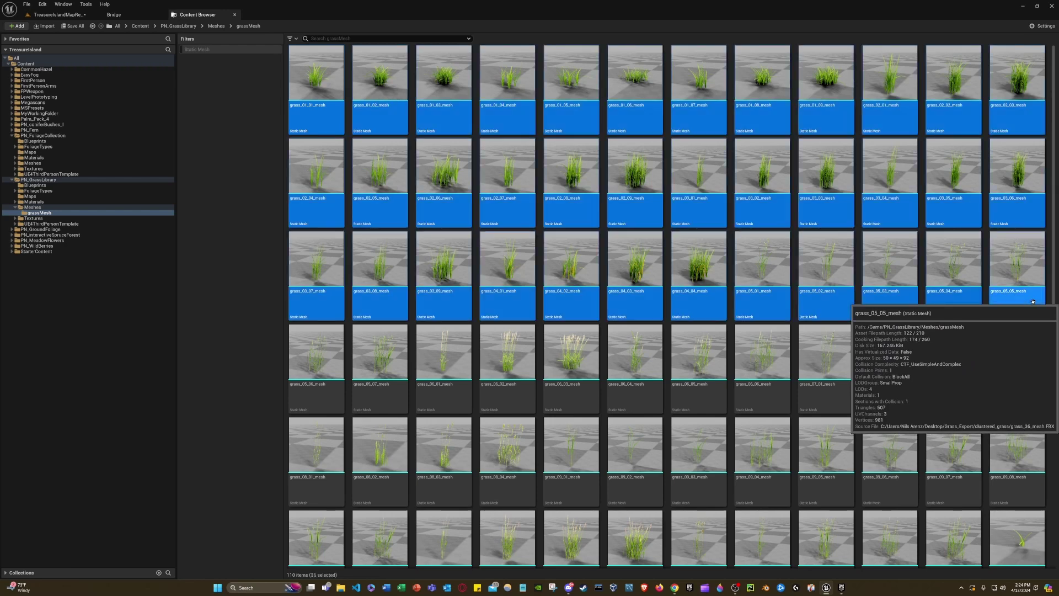
{"action": "left_click_drag", "start_coordinate": [41, 17], "coordinate": [94, 190]}
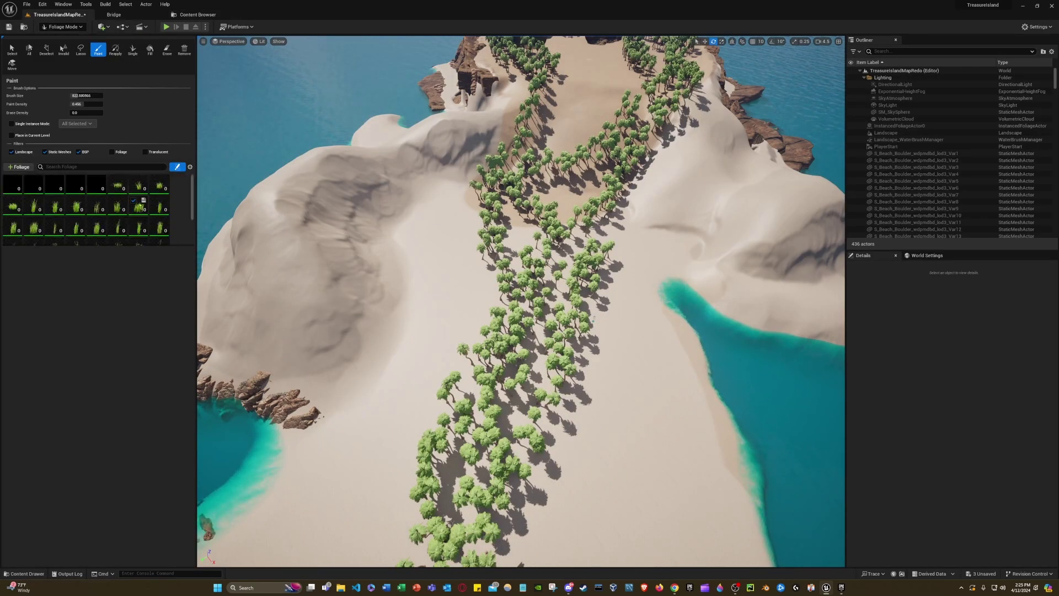
- Select every foliage type in the palette, palms included, and deactivate them all for painting
{"action": "scroll", "coordinate": [146, 210], "scroll_direction": "down", "scroll_amount": 3}
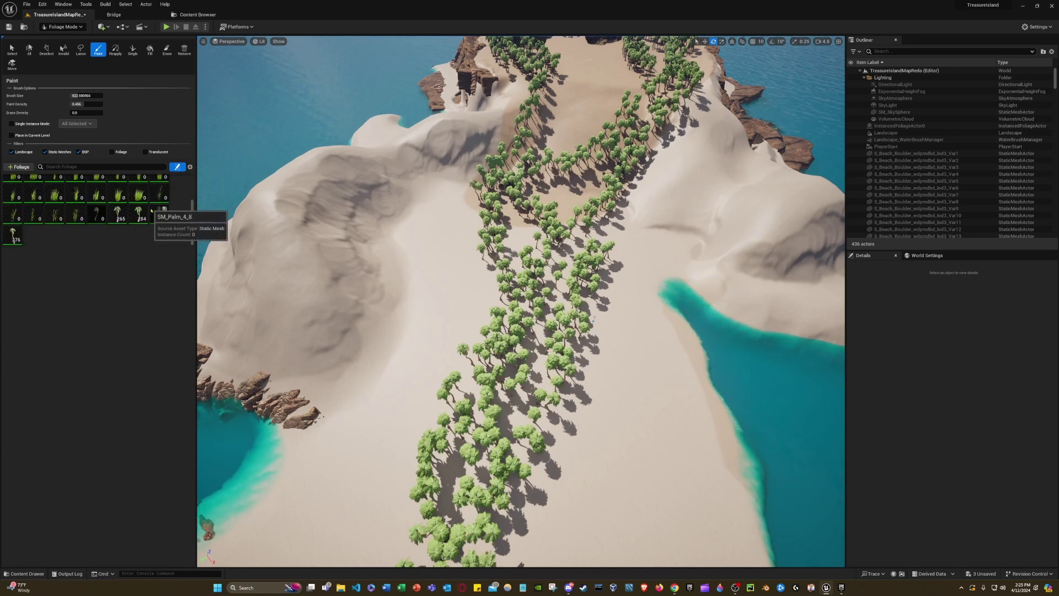
{"action": "scroll", "coordinate": [152, 210], "scroll_direction": "up", "scroll_amount": 3}
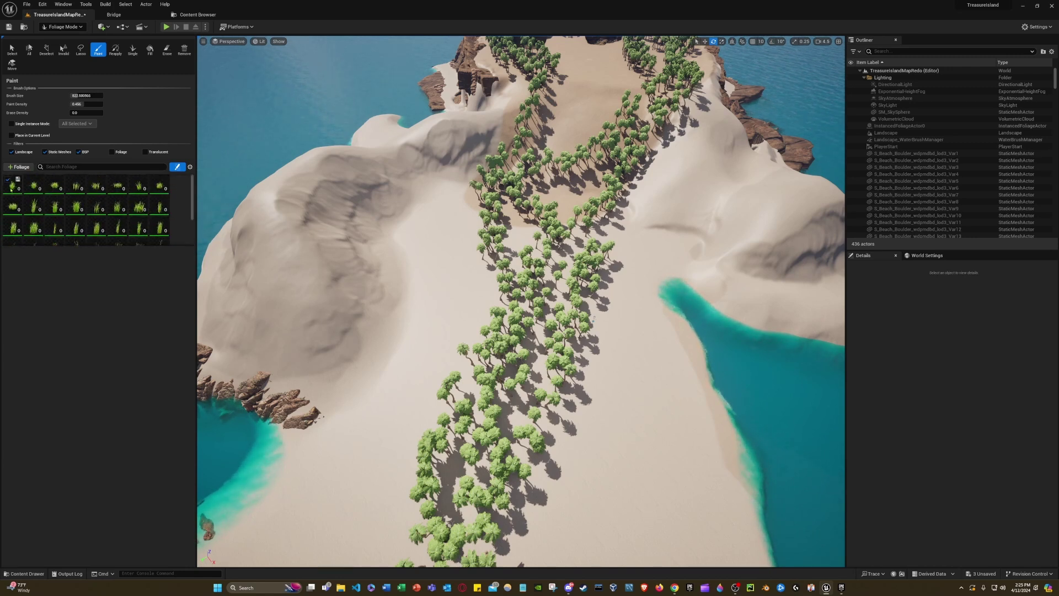
{"action": "left_click", "coordinate": [11, 188]}
{"action": "scroll", "coordinate": [48, 204], "scroll_direction": "down", "scroll_amount": 2}
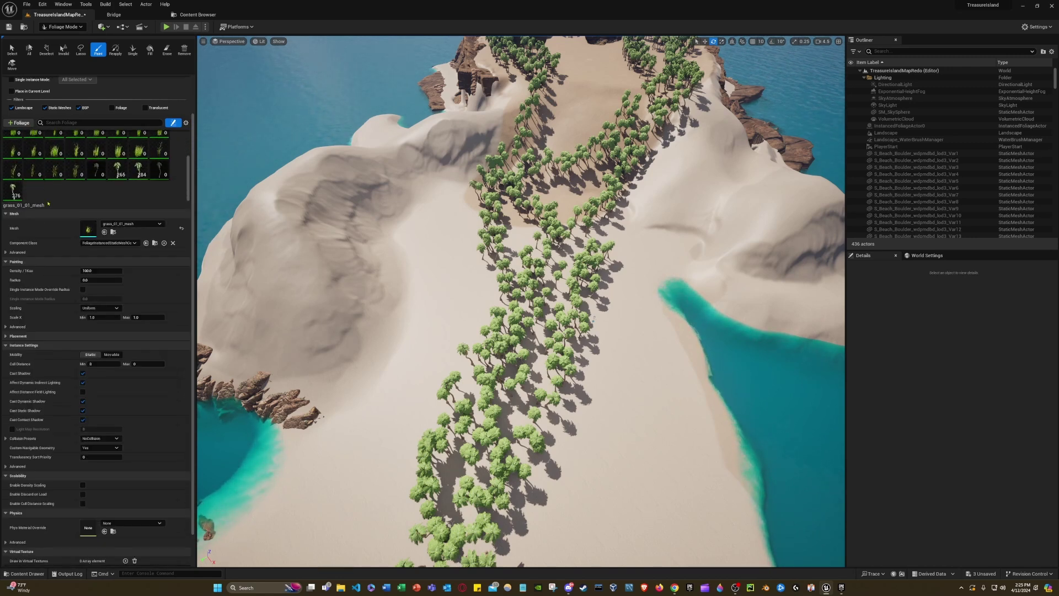
{"action": "left_click", "coordinate": [13, 190], "text": "shift"}
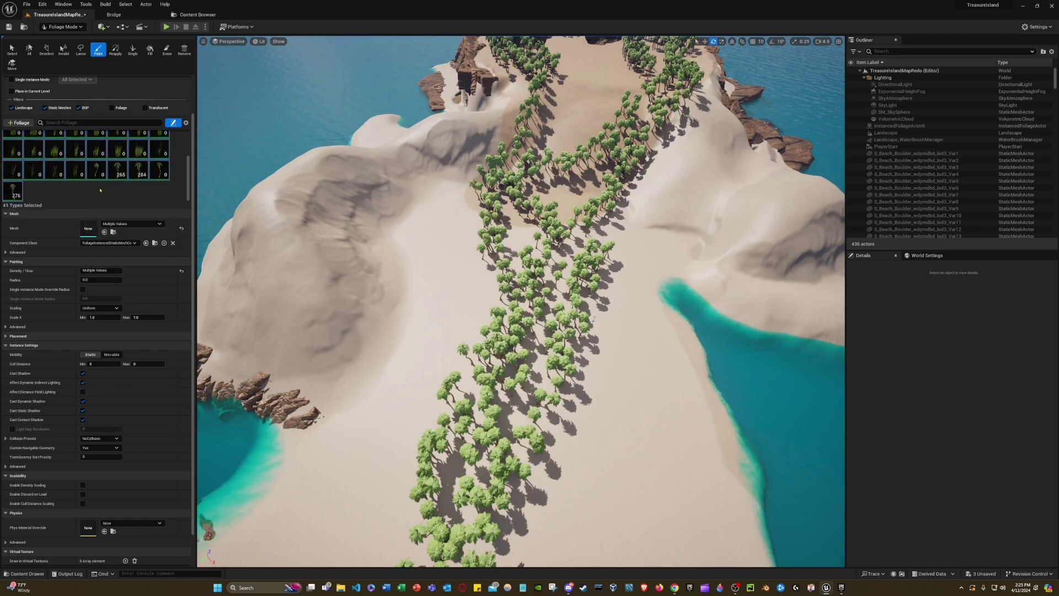
{"action": "scroll", "coordinate": [110, 187], "scroll_direction": "up", "scroll_amount": 2}
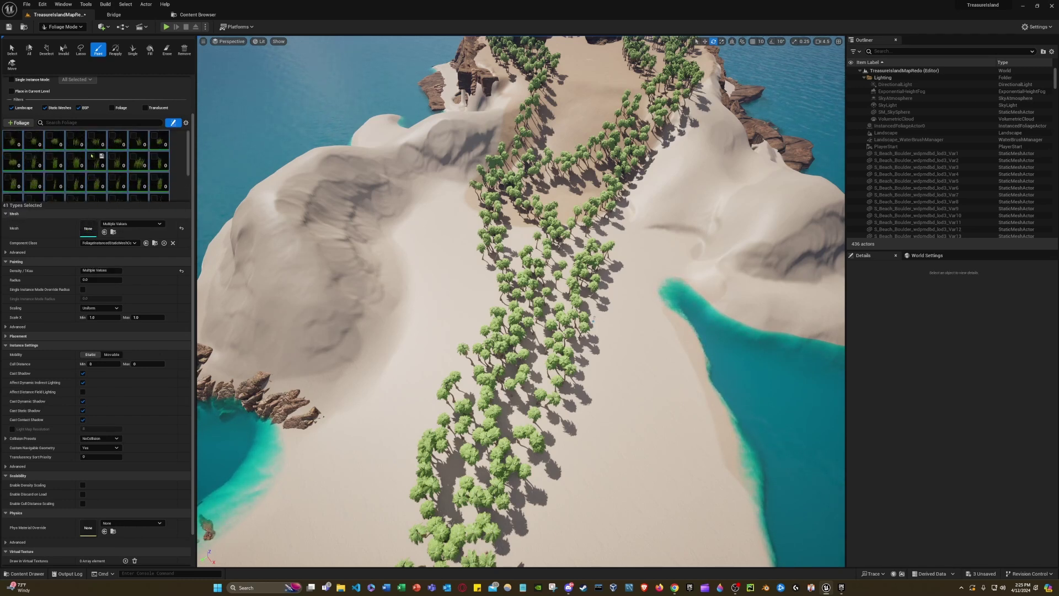
{"action": "right_click", "coordinate": [100, 161]}
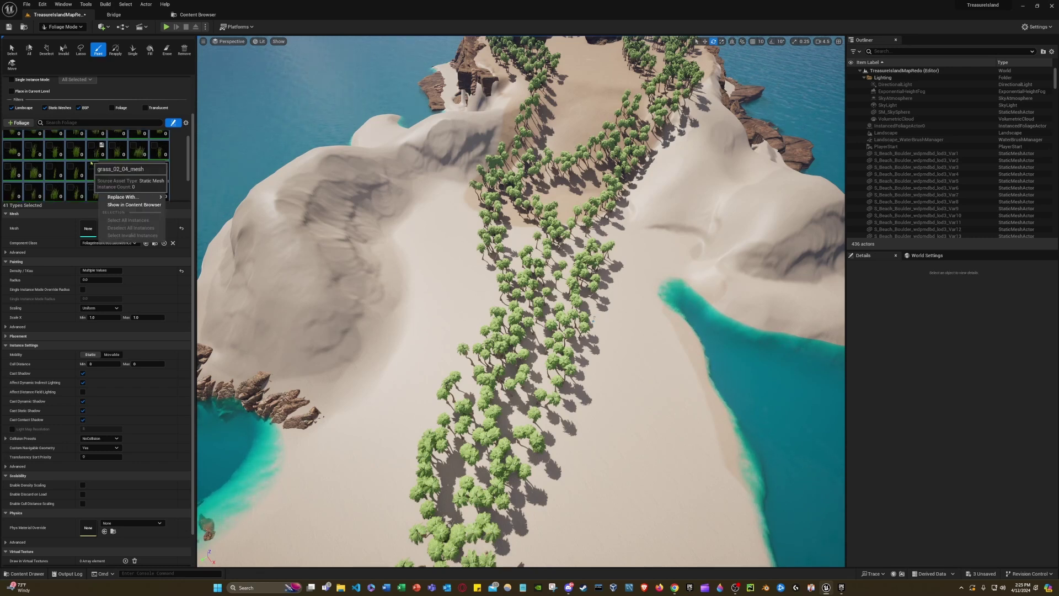
- Select and activate only the grass types, starting with grass_01_01_mesh, and set their density to 10
{"action": "left_click", "coordinate": [15, 141]}
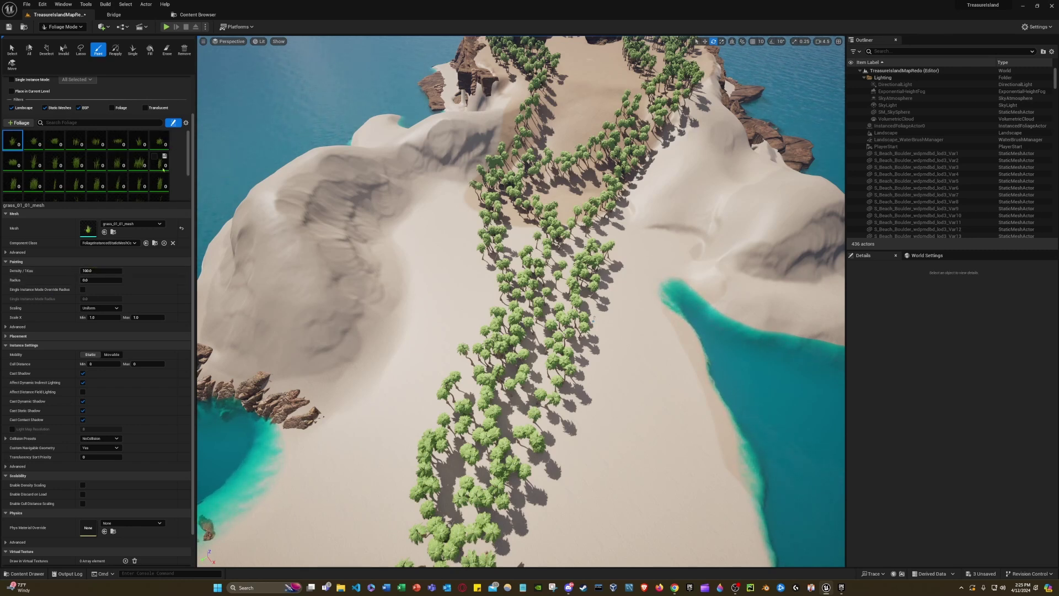
{"action": "scroll", "coordinate": [159, 184], "scroll_direction": "down", "scroll_amount": 1}
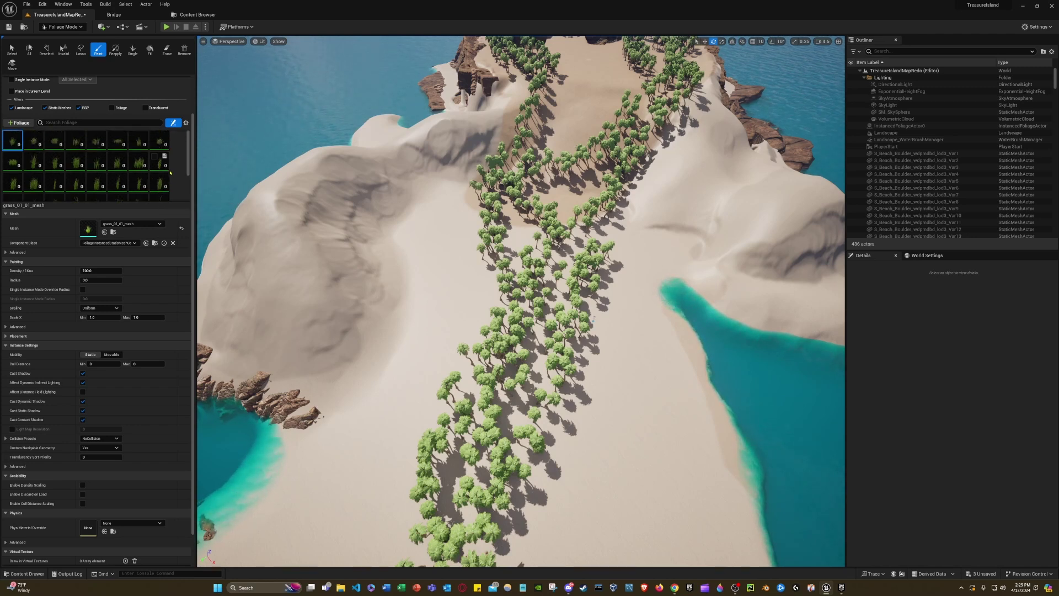
{"action": "scroll", "coordinate": [165, 165], "scroll_direction": "up", "scroll_amount": 1}
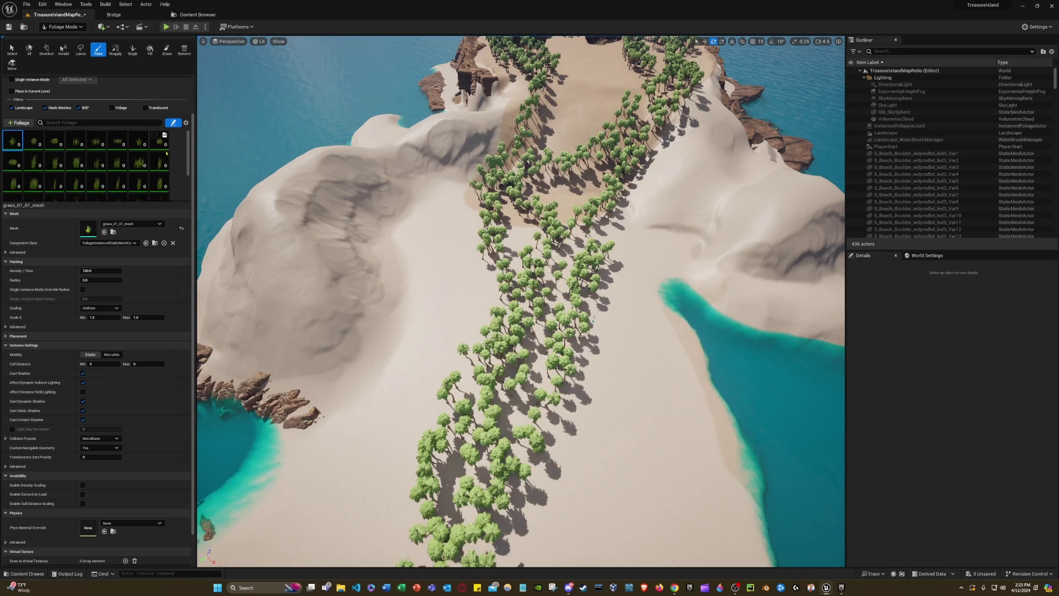
{"action": "scroll", "coordinate": [171, 160], "scroll_direction": "down", "scroll_amount": 1}
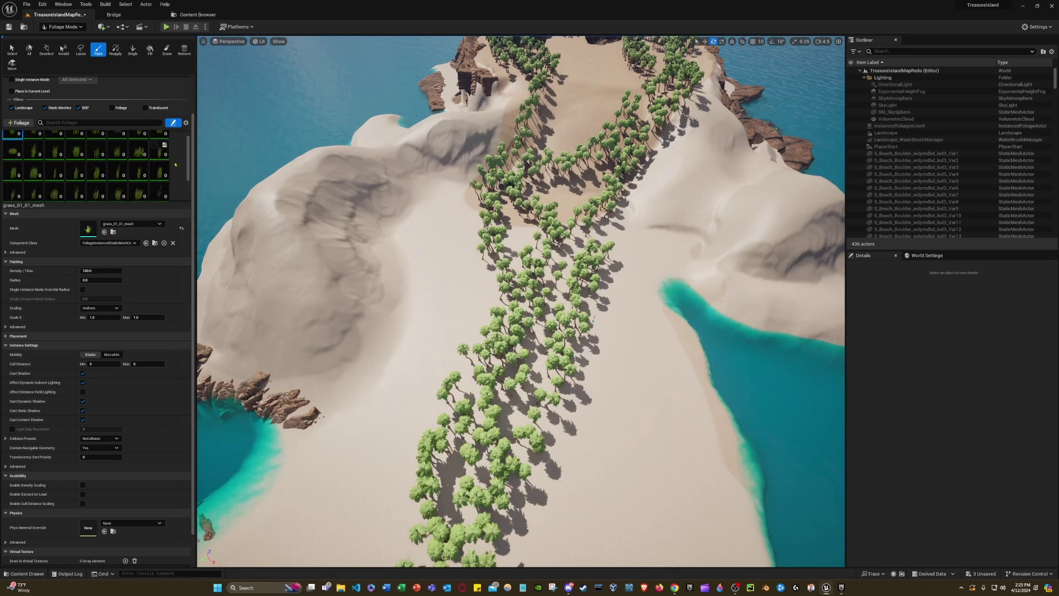
{"action": "key", "text": "ctrl+a"}
{"action": "left_click", "coordinate": [153, 187]}
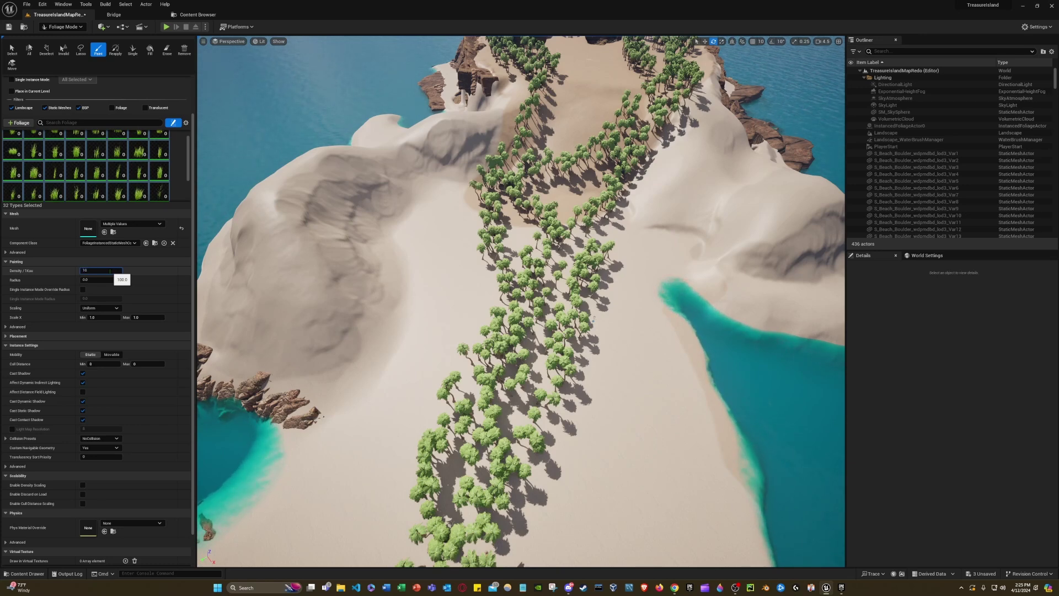
{"action": "scroll", "coordinate": [53, 84], "scroll_direction": "up", "scroll_amount": 2}
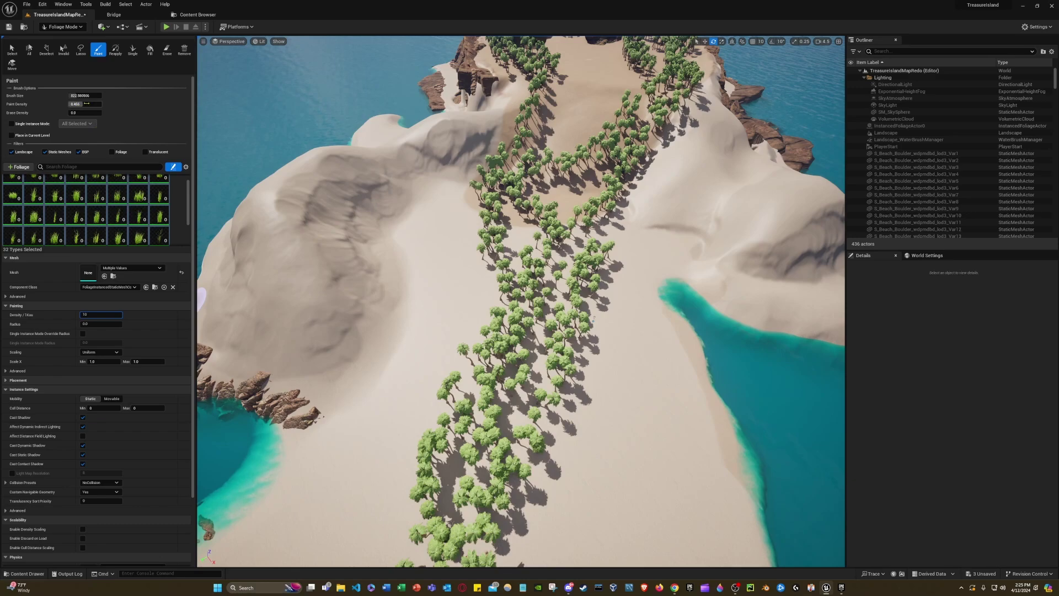
- Paint a trial patch of grass on the sand before the skull rock's mouth and view it up close
{"action": "mouse_move", "coordinate": [460, 281]}
{"action": "right_mouse_down"}
{"action": "mouse_move", "coordinate": [485, 179]}
{"action": "mouse_move", "coordinate": [486, 275]}
{"action": "mouse_move", "coordinate": [499, 298]}
{"action": "mouse_move", "coordinate": [510, 286]}
{"action": "right_mouse_up"}
{"action": "key", "text": "w"}
{"action": "key", "text": "s"}
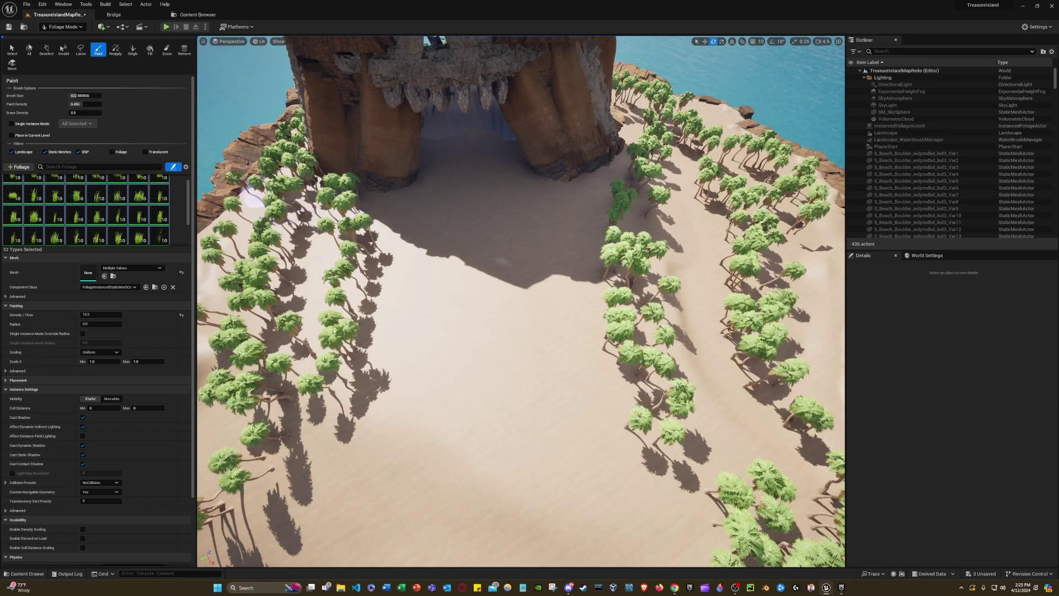
{"action": "key", "text": "w"}
{"action": "mouse_move", "coordinate": [455, 222]}
{"action": "right_mouse_down"}
{"action": "mouse_move", "coordinate": [414, 132]}
{"action": "mouse_move", "coordinate": [419, 267]}
{"action": "mouse_move", "coordinate": [403, 242]}
{"action": "mouse_move", "coordinate": [397, 182]}
{"action": "mouse_move", "coordinate": [450, 199]}
{"action": "mouse_move", "coordinate": [452, 234]}
{"action": "mouse_move", "coordinate": [450, 223]}
{"action": "right_mouse_up"}
{"action": "key", "text": "s"}
{"action": "key", "text": "w"}
{"action": "key", "text": "s"}
{"action": "scroll", "coordinate": [419, 265], "scroll_direction": "down", "scroll_amount": 3}
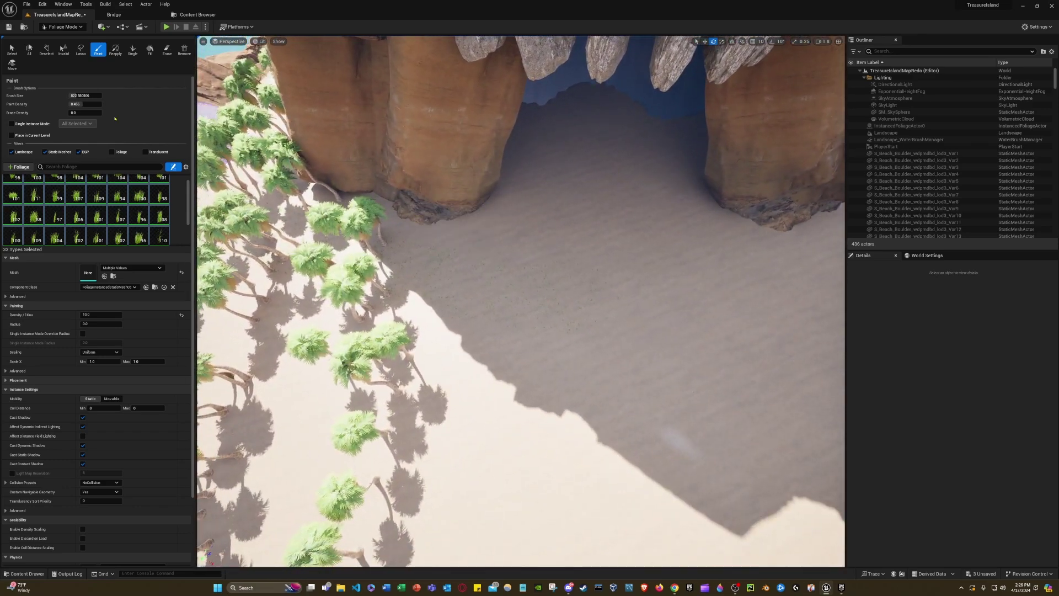
- Erase the trial grass from the sand and between the palms beside the skull rock
{"action": "mouse_move", "coordinate": [436, 366]}
{"action": "left_mouse_down"}
{"action": "mouse_move", "coordinate": [565, 402]}
{"action": "mouse_move", "coordinate": [562, 321]}
{"action": "mouse_move", "coordinate": [461, 284]}
{"action": "mouse_move", "coordinate": [265, 258]}
{"action": "left_mouse_up"}
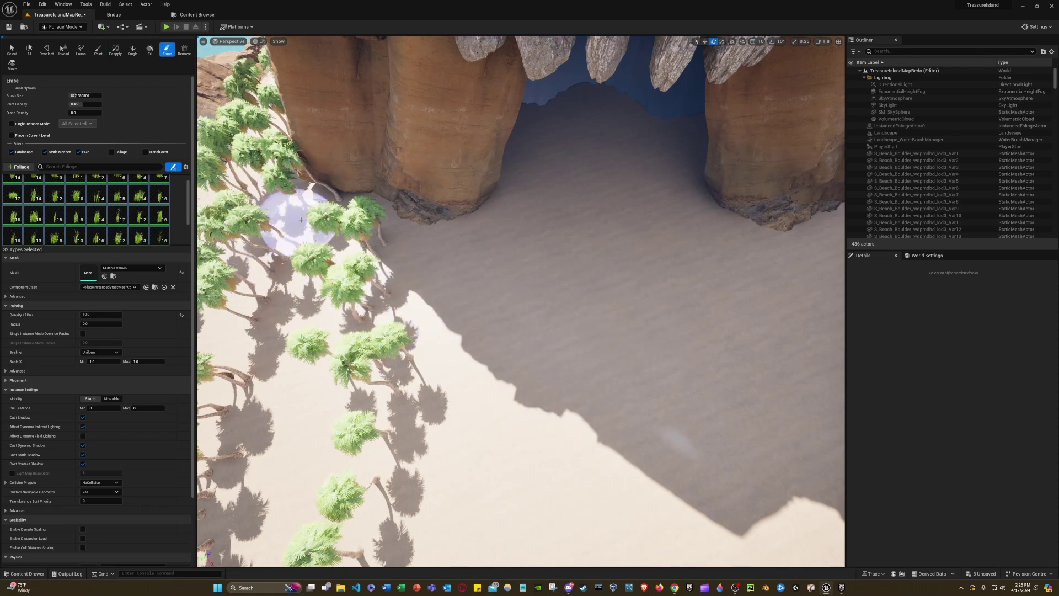
{"action": "mouse_move", "coordinate": [234, 346]}
{"action": "left_mouse_down"}
{"action": "mouse_move", "coordinate": [544, 349]}
{"action": "mouse_move", "coordinate": [522, 333]}
{"action": "left_mouse_up"}
{"action": "key", "text": "w"}
{"action": "mouse_move", "coordinate": [532, 361]}
{"action": "right_mouse_down"}
{"action": "mouse_move", "coordinate": [532, 351]}
{"action": "mouse_move", "coordinate": [532, 419]}
{"action": "mouse_move", "coordinate": [331, 265]}
{"action": "mouse_move", "coordinate": [342, 259]}
{"action": "right_mouse_up"}
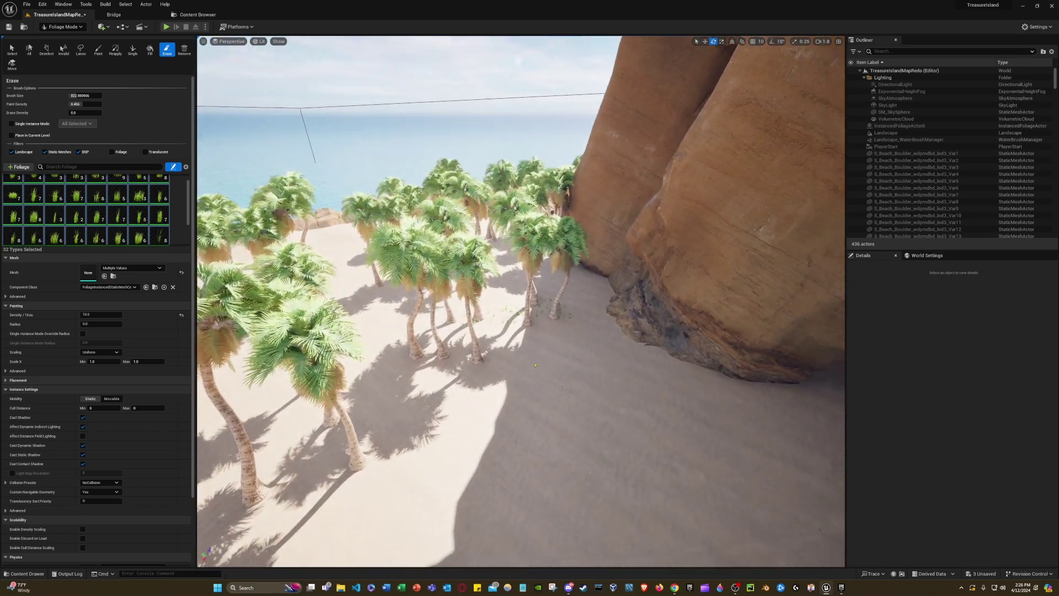
{"action": "mouse_move", "coordinate": [601, 383]}
{"action": "left_mouse_down"}
{"action": "mouse_move", "coordinate": [486, 317]}
{"action": "mouse_move", "coordinate": [379, 297]}
{"action": "mouse_move", "coordinate": [496, 331]}
{"action": "left_mouse_up"}
{"action": "mouse_move", "coordinate": [496, 331]}
{"action": "right_mouse_down"}
{"action": "mouse_move", "coordinate": [618, 331]}
{"action": "mouse_move", "coordinate": [585, 430]}
{"action": "mouse_move", "coordinate": [585, 375]}
{"action": "mouse_move", "coordinate": [511, 364]}
{"action": "right_mouse_up"}
{"action": "key", "text": "s"}
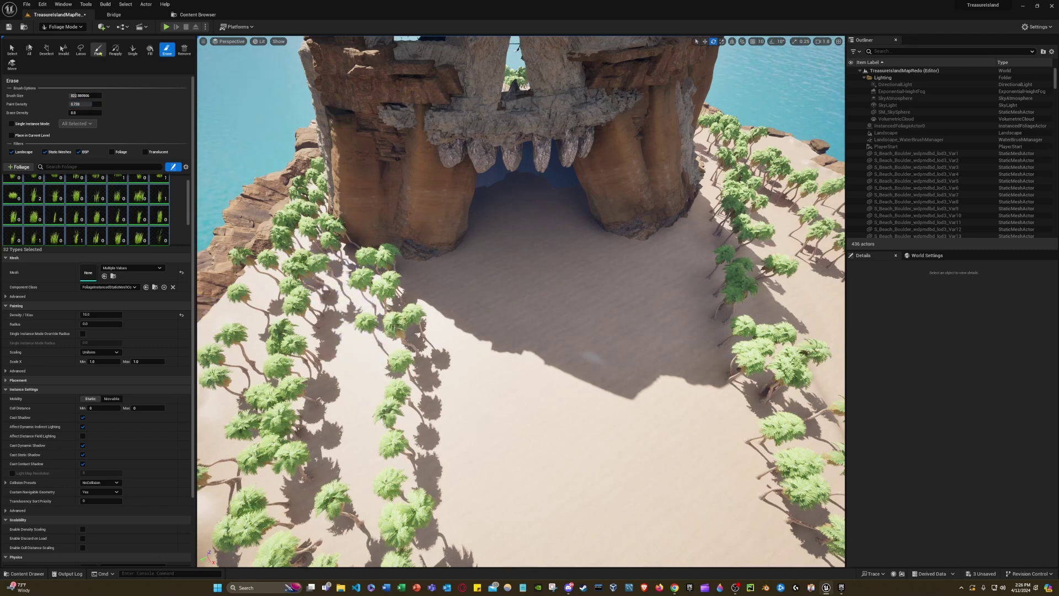
- Raise the paint density and paint grass across the shaded sand in front of the skull rock, checking the coverage up close
{"action": "mouse_move", "coordinate": [419, 310]}
{"action": "left_mouse_down"}
{"action": "mouse_move", "coordinate": [581, 297]}
{"action": "mouse_move", "coordinate": [640, 279]}
{"action": "left_mouse_up"}
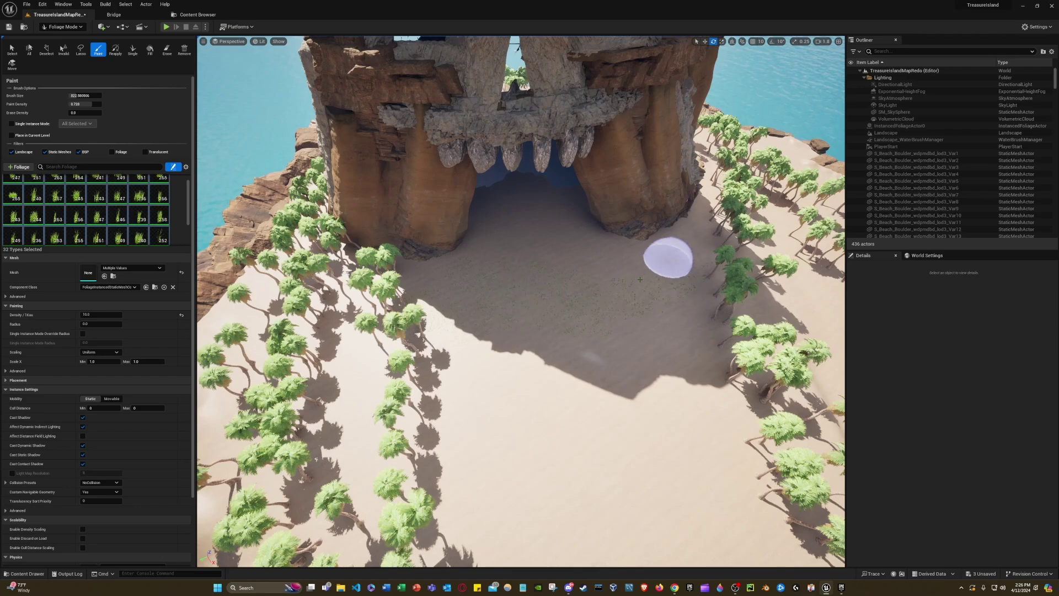
{"action": "left_click_drag", "start_coordinate": [579, 242], "coordinate": [414, 259]}
{"action": "key", "text": "w"}
{"action": "right_click_drag", "start_coordinate": [414, 278], "coordinate": [415, 356]}
{"action": "scroll", "coordinate": [521, 301], "scroll_direction": "down", "scroll_amount": 10}
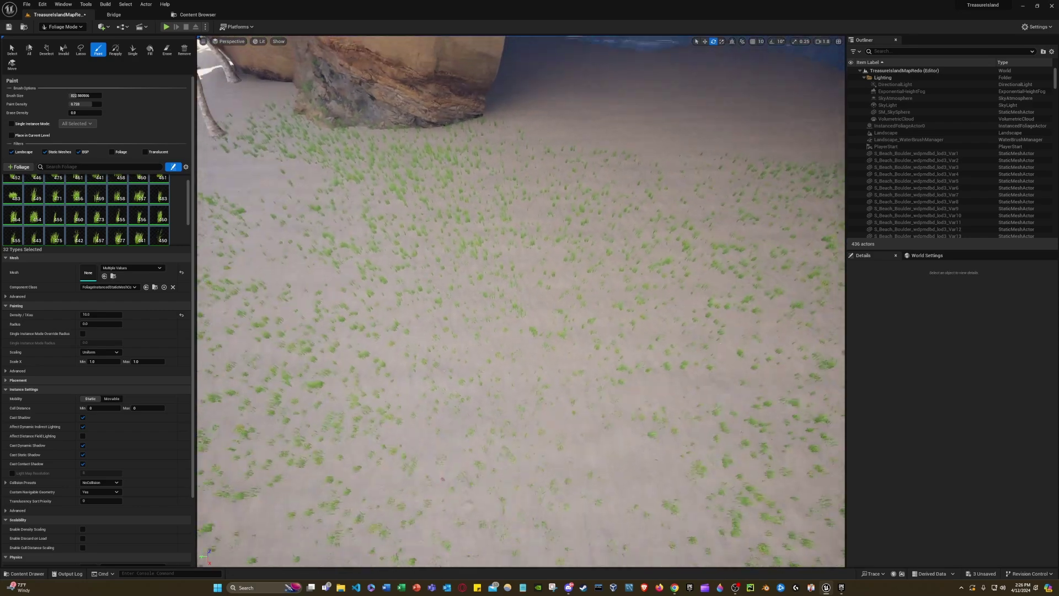
{"action": "scroll", "coordinate": [579, 326], "scroll_direction": "down", "scroll_amount": 8}
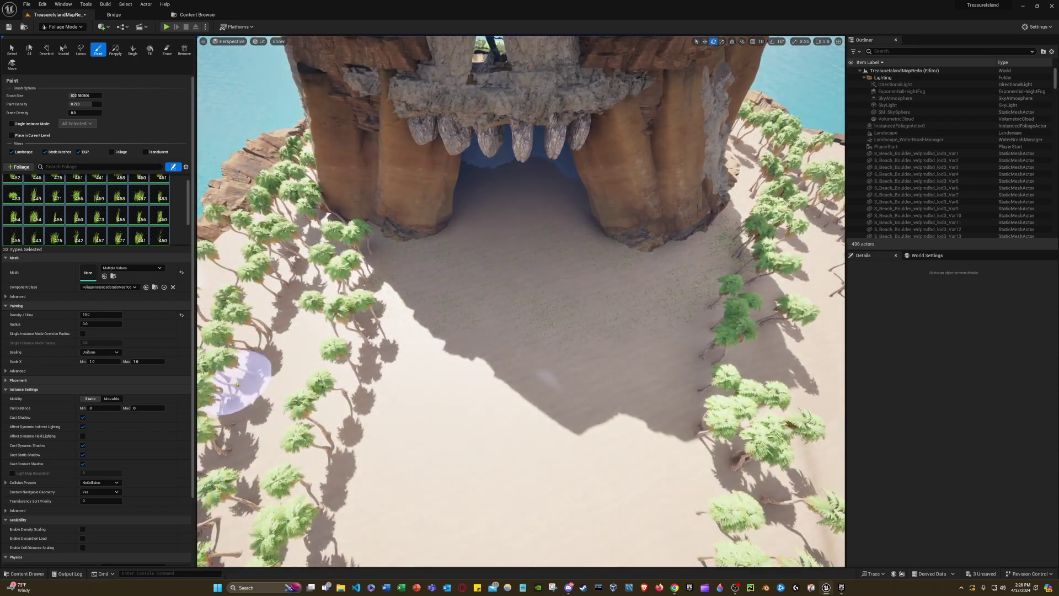
{"action": "left_click", "coordinate": [103, 315]}
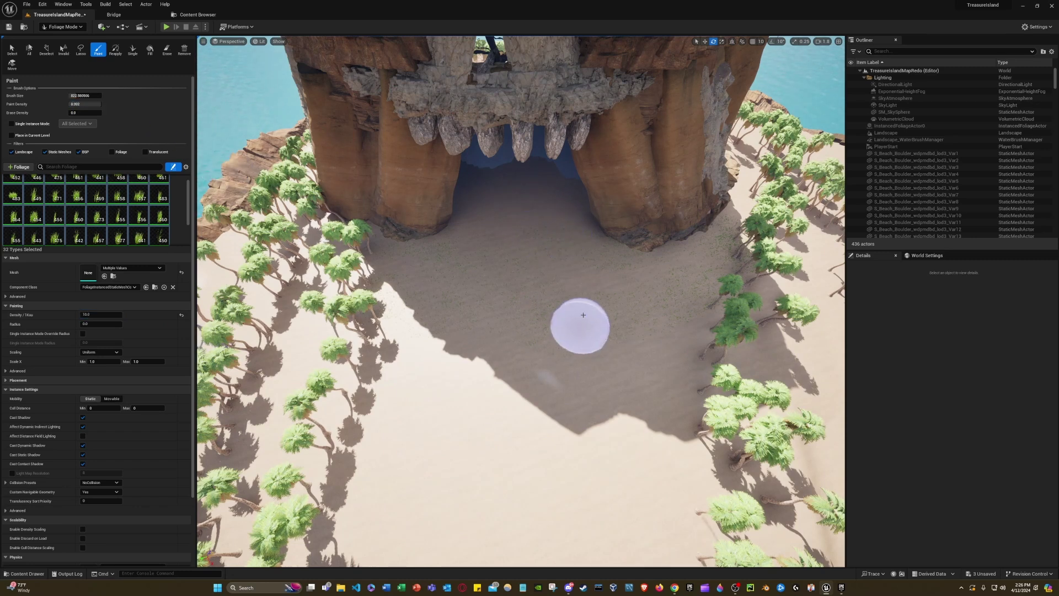
{"action": "mouse_move", "coordinate": [586, 326]}
{"action": "left_mouse_down"}
{"action": "mouse_move", "coordinate": [449, 267]}
{"action": "mouse_move", "coordinate": [560, 395]}
{"action": "mouse_move", "coordinate": [530, 352]}
{"action": "mouse_move", "coordinate": [643, 356]}
{"action": "mouse_move", "coordinate": [397, 220]}
{"action": "mouse_move", "coordinate": [287, 116]}
{"action": "left_mouse_up"}
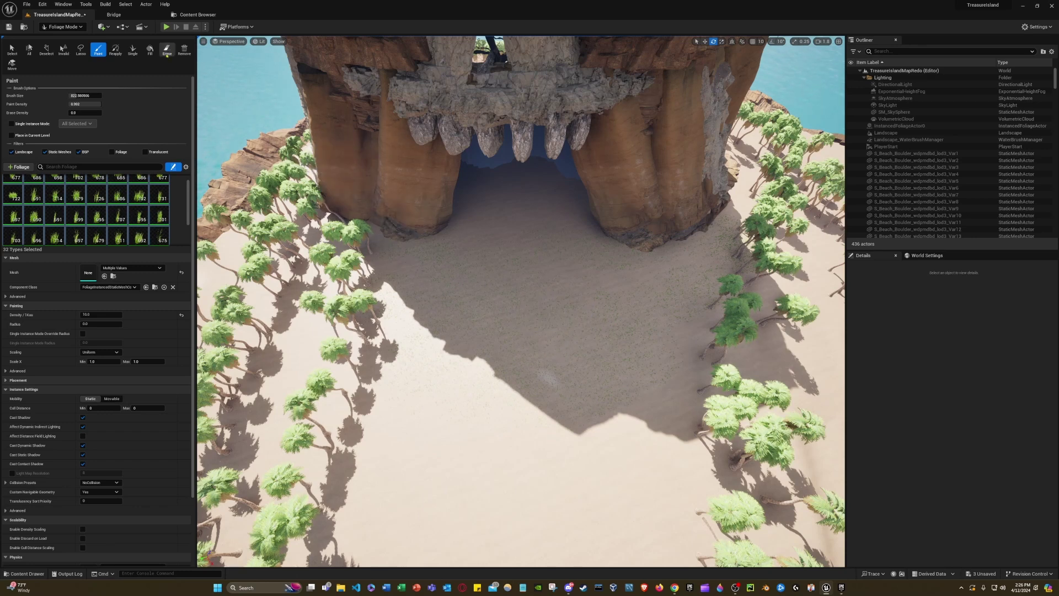
- Erase the sparse grass from the shaded sand in front of the skull rock's mouth
{"action": "mouse_move", "coordinate": [428, 319]}
{"action": "left_mouse_down"}
{"action": "mouse_move", "coordinate": [568, 444]}
{"action": "mouse_move", "coordinate": [374, 399]}
{"action": "mouse_move", "coordinate": [676, 321]}
{"action": "left_mouse_up"}
{"action": "mouse_move", "coordinate": [490, 274]}
{"action": "left_mouse_down"}
{"action": "mouse_move", "coordinate": [594, 265]}
{"action": "mouse_move", "coordinate": [388, 252]}
{"action": "left_mouse_up"}
{"action": "key", "text": "w"}
{"action": "mouse_move", "coordinate": [388, 251]}
{"action": "right_mouse_down"}
{"action": "mouse_move", "coordinate": [364, 231]}
{"action": "mouse_move", "coordinate": [298, 248]}
{"action": "mouse_move", "coordinate": [290, 276]}
{"action": "mouse_move", "coordinate": [204, 242]}
{"action": "mouse_move", "coordinate": [232, 243]}
{"action": "right_mouse_up"}
{"action": "key", "text": "s"}
{"action": "key", "text": "s"}
{"action": "right_click_drag", "start_coordinate": [402, 279], "coordinate": [420, 267]}
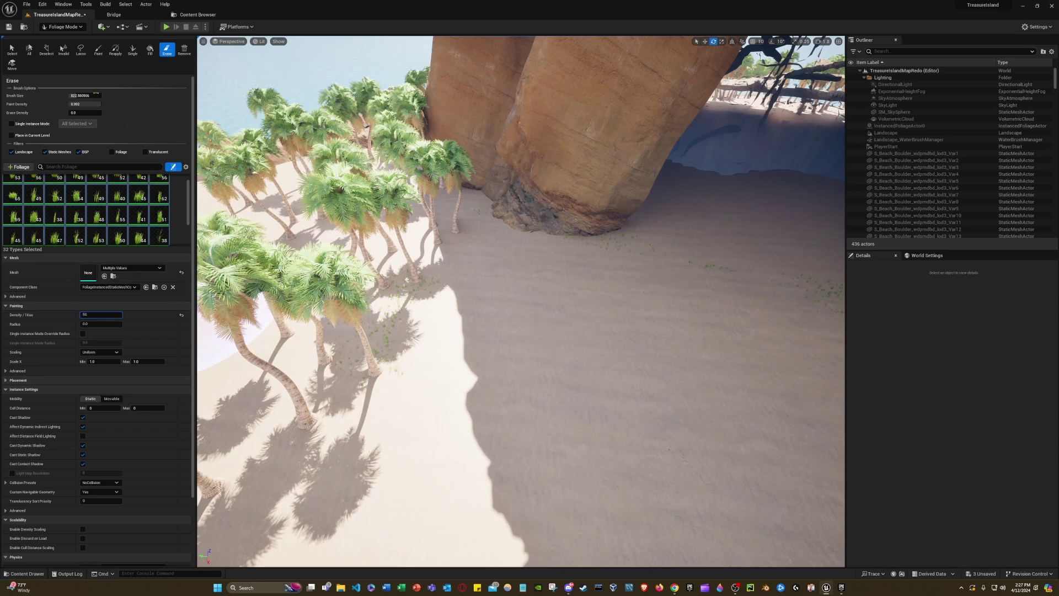
- Set the grass types' density to 50 and paint grass from the palms beside the skull rock onto the shaded sand
{"action": "left_click", "coordinate": [559, 300]}
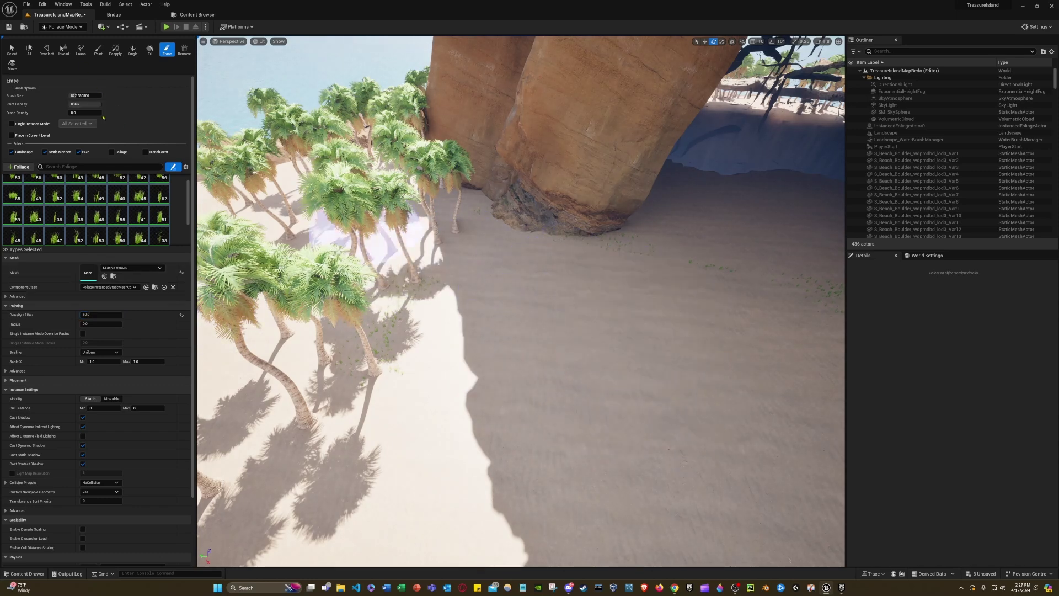
{"action": "mouse_move", "coordinate": [565, 336]}
{"action": "left_mouse_down"}
{"action": "mouse_move", "coordinate": [556, 304]}
{"action": "mouse_move", "coordinate": [425, 378]}
{"action": "mouse_move", "coordinate": [643, 367]}
{"action": "mouse_move", "coordinate": [658, 443]}
{"action": "mouse_move", "coordinate": [574, 265]}
{"action": "mouse_move", "coordinate": [416, 248]}
{"action": "mouse_move", "coordinate": [386, 289]}
{"action": "left_mouse_up"}
{"action": "right_click_drag", "start_coordinate": [387, 290], "coordinate": [607, 298]}
{"action": "right_click_drag", "start_coordinate": [521, 301], "coordinate": [441, 275]}
{"action": "key", "text": "s"}
{"action": "scroll", "coordinate": [521, 301], "scroll_direction": "down", "scroll_amount": 4}
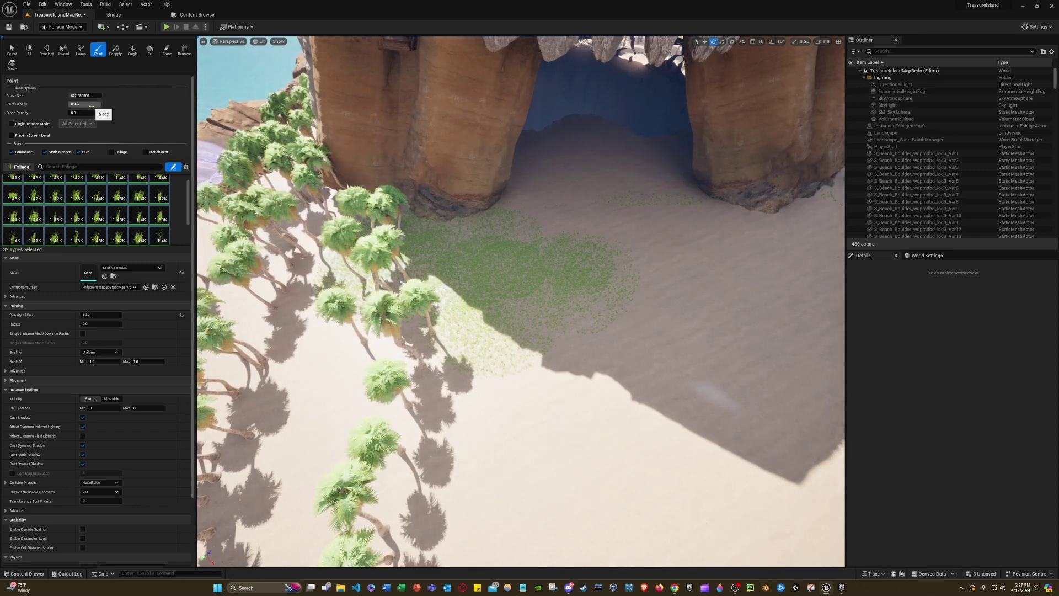
- Lower the paint density and paint more grass patches across the open sand in front of the skull rock's mouth
{"action": "right_click_drag", "start_coordinate": [575, 335], "coordinate": [772, 335]}
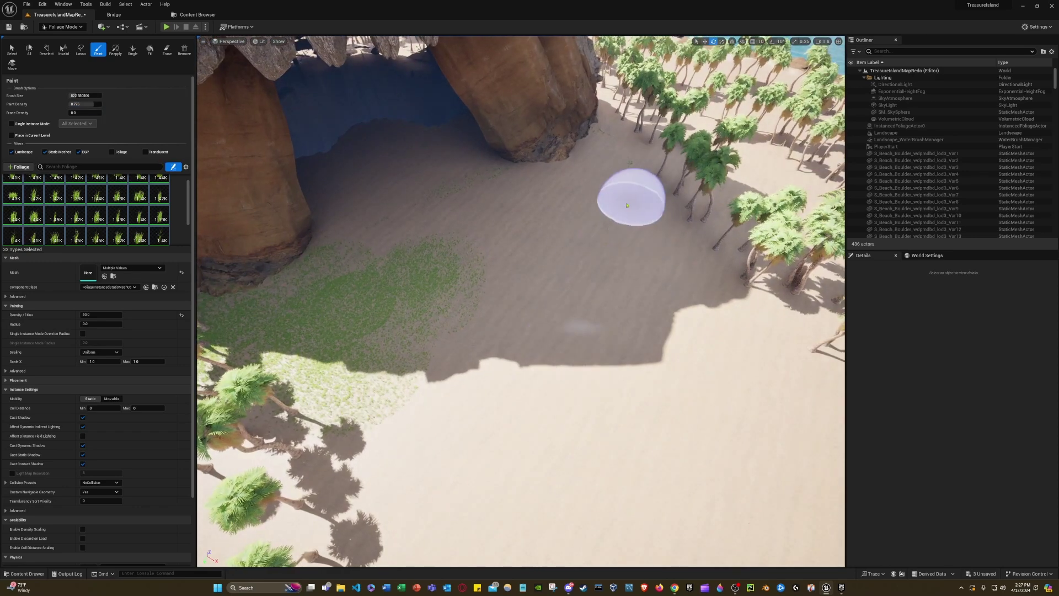
{"action": "mouse_move", "coordinate": [630, 199]}
{"action": "left_mouse_down"}
{"action": "mouse_move", "coordinate": [607, 268]}
{"action": "mouse_move", "coordinate": [659, 322]}
{"action": "left_mouse_up"}
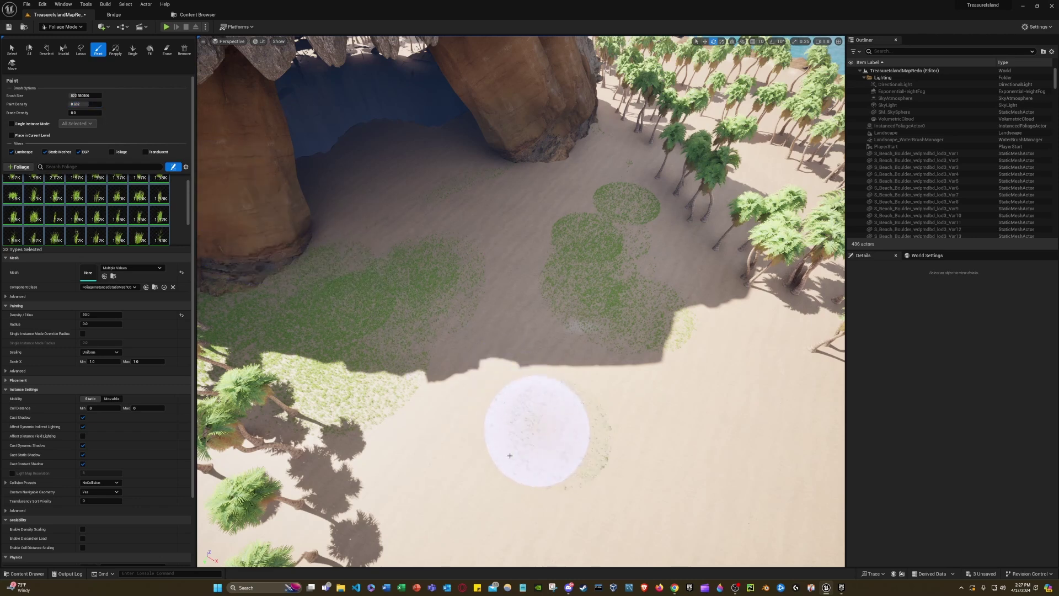
{"action": "mouse_move", "coordinate": [539, 425]}
{"action": "left_mouse_down"}
{"action": "mouse_move", "coordinate": [544, 432]}
{"action": "mouse_move", "coordinate": [518, 397]}
{"action": "left_mouse_up"}
{"action": "mouse_move", "coordinate": [501, 261]}
{"action": "left_mouse_down"}
{"action": "mouse_move", "coordinate": [473, 208]}
{"action": "mouse_move", "coordinate": [529, 199]}
{"action": "left_mouse_up"}
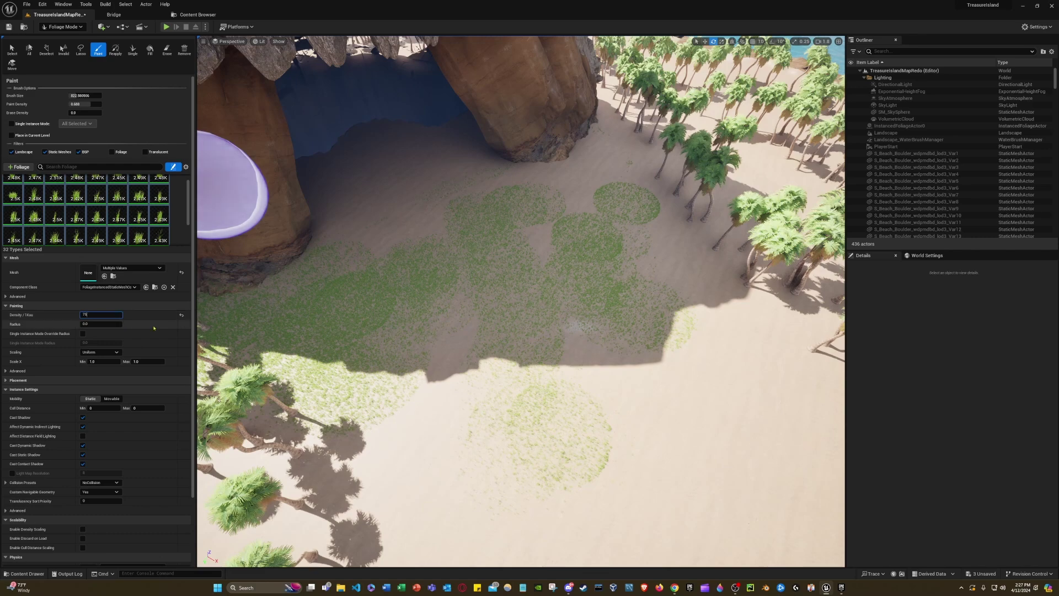
- Paint grass at density 75 across the open sand between the skull rock and the palms
{"action": "right_click_drag", "start_coordinate": [416, 365], "coordinate": [574, 365]}
{"action": "mouse_move", "coordinate": [551, 350]}
{"action": "left_mouse_down"}
{"action": "mouse_move", "coordinate": [487, 323]}
{"action": "mouse_move", "coordinate": [414, 314]}
{"action": "mouse_move", "coordinate": [607, 392]}
{"action": "mouse_move", "coordinate": [686, 387]}
{"action": "left_mouse_up"}
{"action": "right_click_drag", "start_coordinate": [685, 387], "coordinate": [651, 292]}
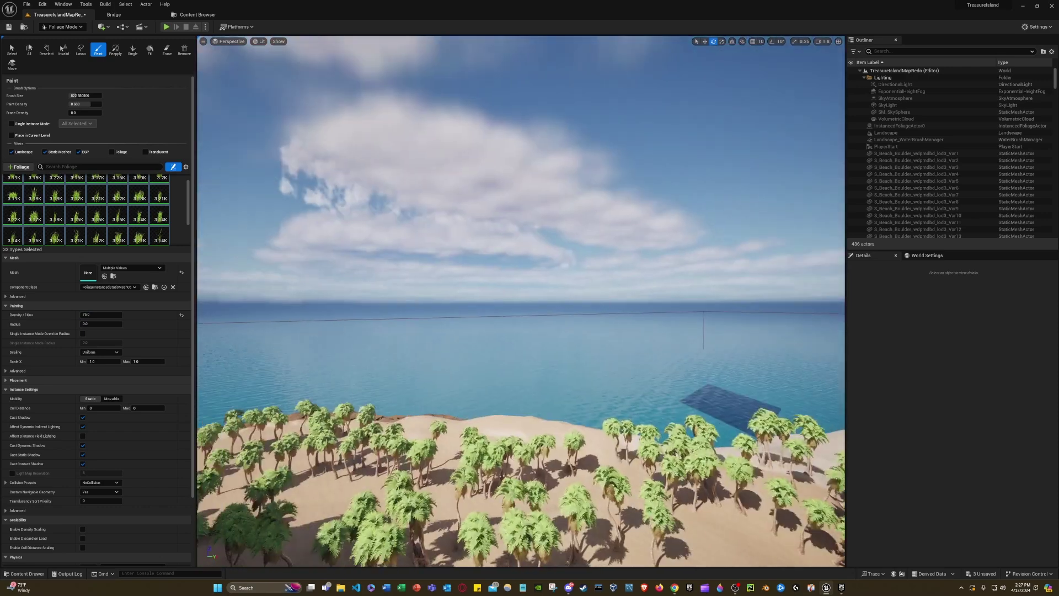
{"action": "right_click_drag", "start_coordinate": [645, 331], "coordinate": [667, 371]}
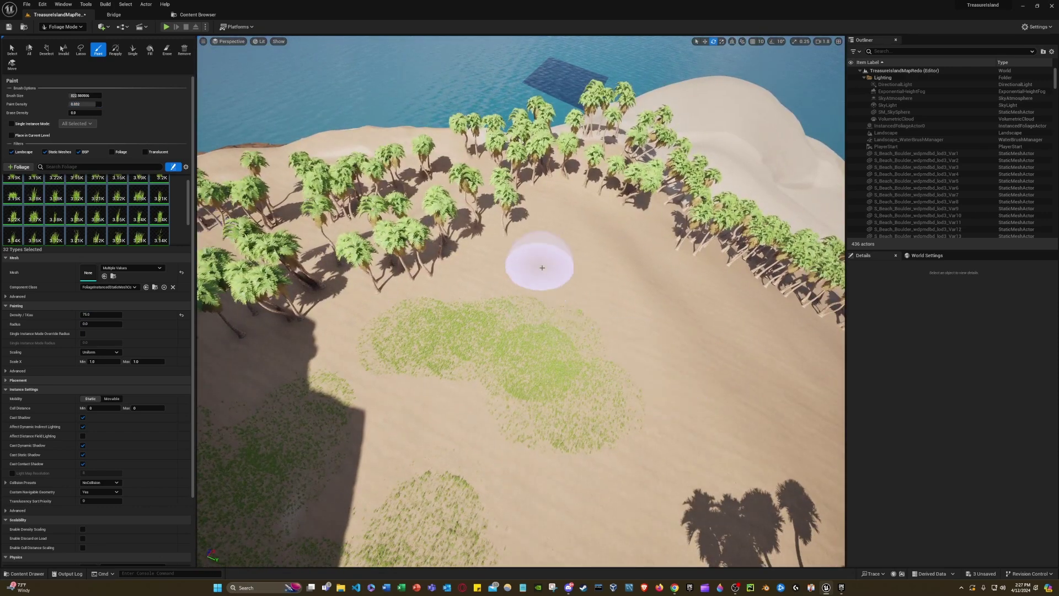
{"action": "mouse_move", "coordinate": [580, 236]}
{"action": "left_mouse_down"}
{"action": "mouse_move", "coordinate": [610, 244]}
{"action": "mouse_move", "coordinate": [681, 303]}
{"action": "mouse_move", "coordinate": [667, 306]}
{"action": "left_mouse_up"}
{"action": "mouse_move", "coordinate": [651, 287]}
{"action": "right_mouse_down"}
{"action": "mouse_move", "coordinate": [557, 309]}
{"action": "mouse_move", "coordinate": [453, 281]}
{"action": "right_mouse_up"}
{"action": "right_click_drag", "start_coordinate": [591, 323], "coordinate": [586, 328]}
- Erase the painted grass from the sand in front of the skull rock and from beneath the palms beside it
{"action": "left_click", "coordinate": [167, 50]}
{"action": "mouse_move", "coordinate": [534, 417]}
{"action": "left_mouse_down"}
{"action": "mouse_move", "coordinate": [634, 331]}
{"action": "mouse_move", "coordinate": [380, 420]}
{"action": "mouse_move", "coordinate": [419, 392]}
{"action": "mouse_move", "coordinate": [503, 282]}
{"action": "mouse_move", "coordinate": [524, 224]}
{"action": "mouse_move", "coordinate": [390, 263]}
{"action": "mouse_move", "coordinate": [492, 187]}
{"action": "mouse_move", "coordinate": [499, 125]}
{"action": "mouse_move", "coordinate": [488, 110]}
{"action": "left_mouse_up"}
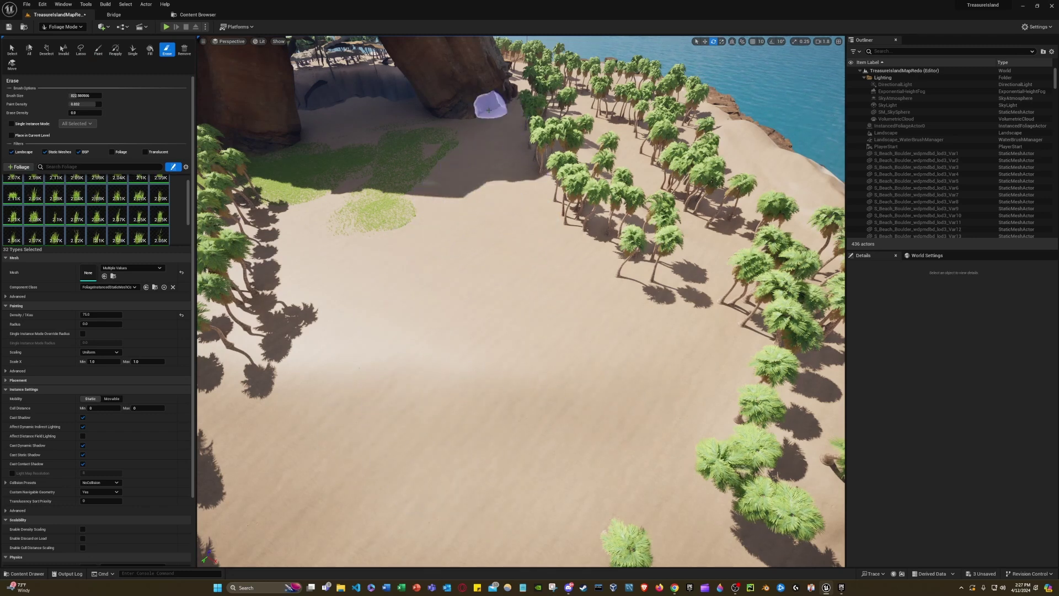
{"action": "mouse_move", "coordinate": [386, 229]}
{"action": "left_mouse_down"}
{"action": "mouse_move", "coordinate": [349, 187]}
{"action": "mouse_move", "coordinate": [352, 206]}
{"action": "mouse_move", "coordinate": [455, 124]}
{"action": "left_mouse_up"}
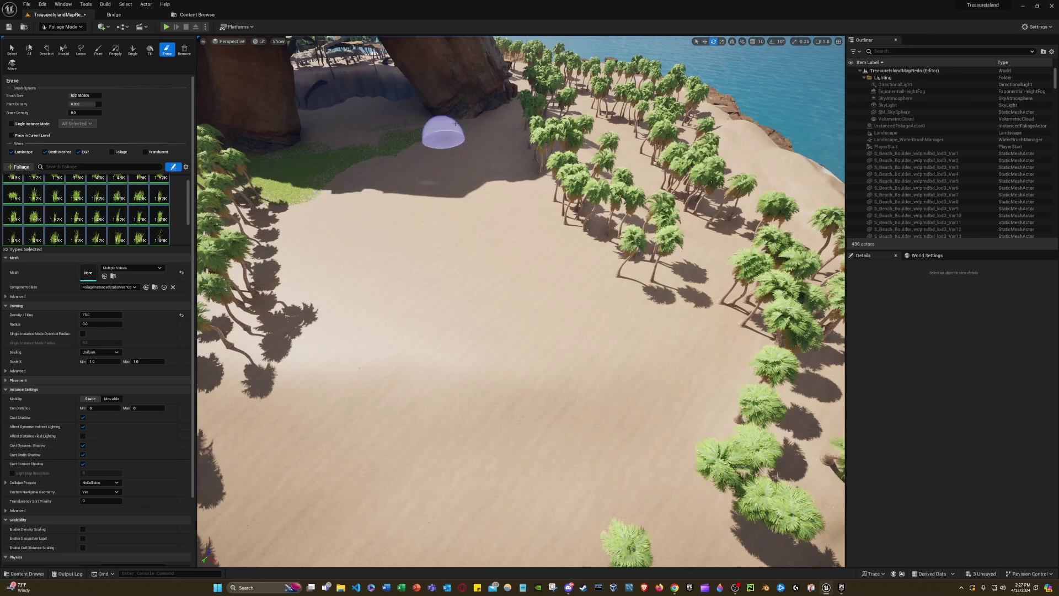
{"action": "mouse_move", "coordinate": [386, 144]}
{"action": "left_mouse_down"}
{"action": "mouse_move", "coordinate": [296, 189]}
{"action": "mouse_move", "coordinate": [342, 146]}
{"action": "mouse_move", "coordinate": [265, 194]}
{"action": "mouse_move", "coordinate": [324, 153]}
{"action": "left_mouse_up"}
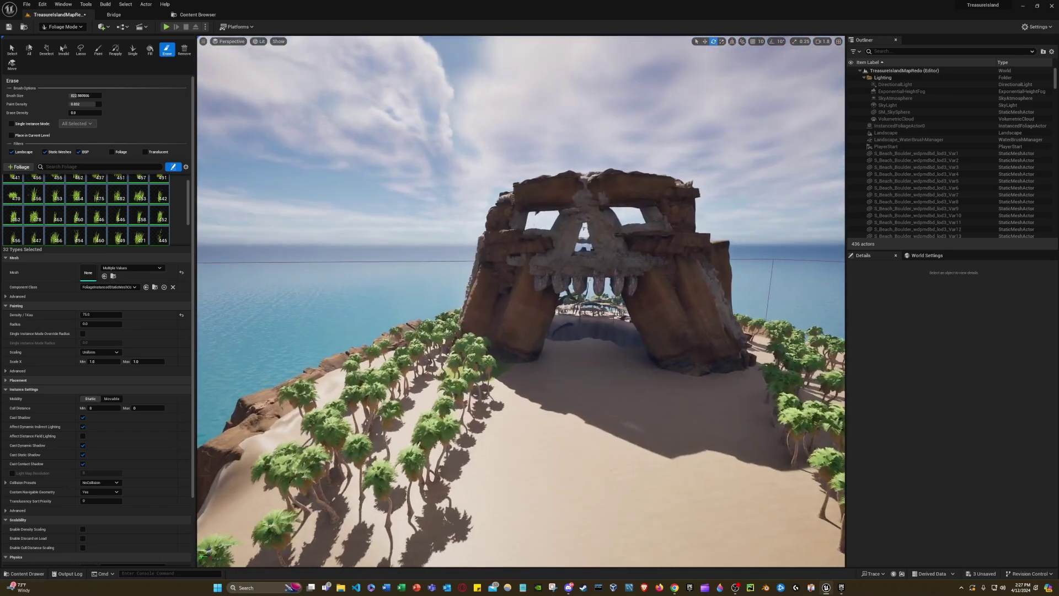
{"action": "key", "text": "w"}
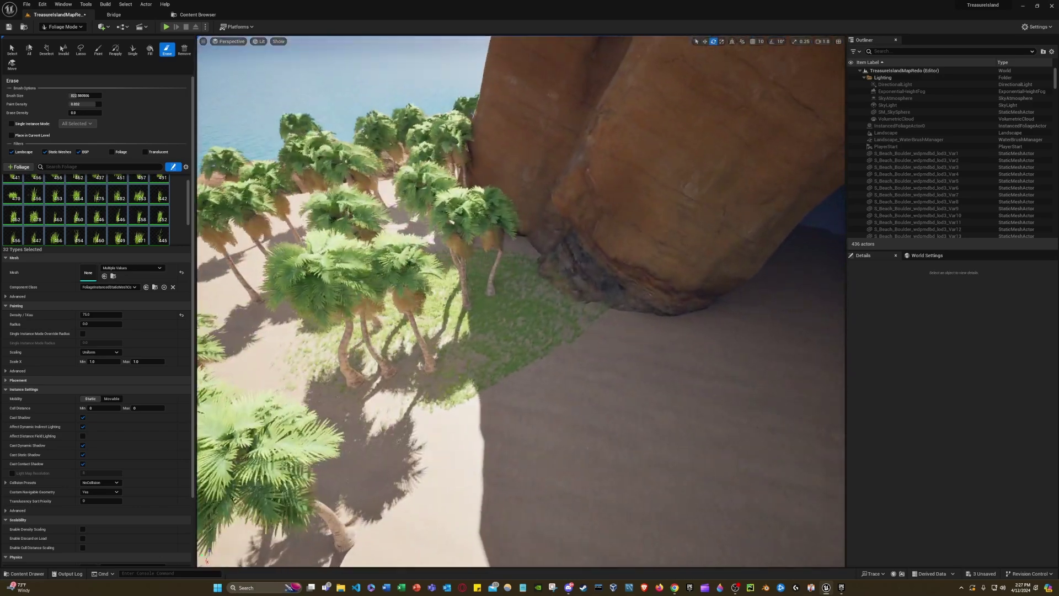
{"action": "key", "text": "s"}
{"action": "mouse_move", "coordinate": [473, 322]}
{"action": "left_mouse_down"}
{"action": "mouse_move", "coordinate": [538, 286]}
{"action": "mouse_move", "coordinate": [463, 258]}
{"action": "mouse_move", "coordinate": [498, 283]}
{"action": "mouse_move", "coordinate": [232, 362]}
{"action": "left_mouse_up"}
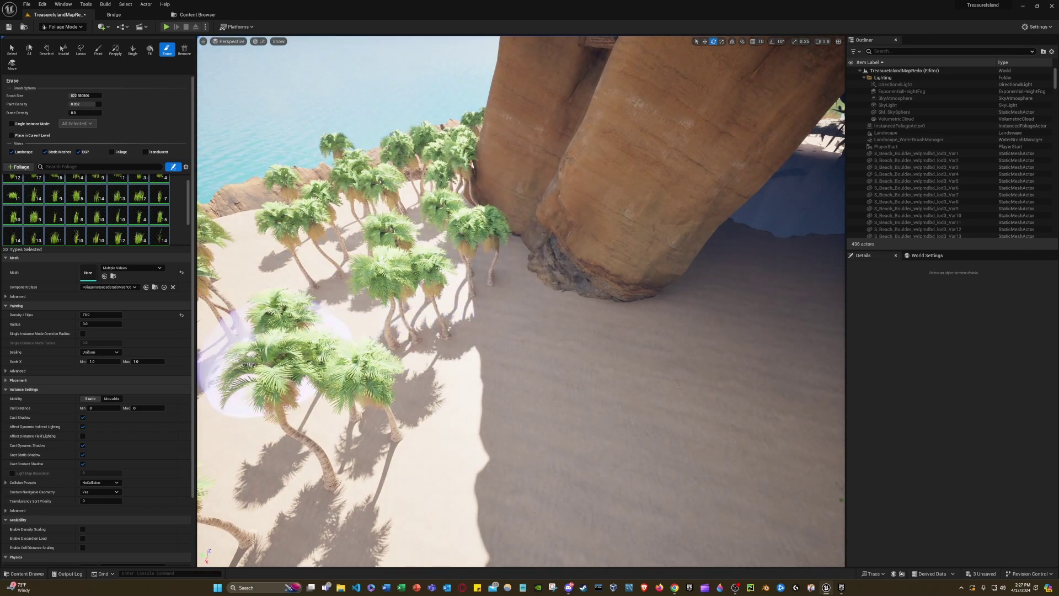
- Paint grass inside the skull rock's mouth, over the shaded sand in front, and among the palms beside it
{"action": "key", "text": "s"}
{"action": "right_click_drag", "start_coordinate": [391, 328], "coordinate": [634, 331]}
{"action": "key", "text": "s"}
{"action": "right_click_drag", "start_coordinate": [452, 331], "coordinate": [391, 348]}
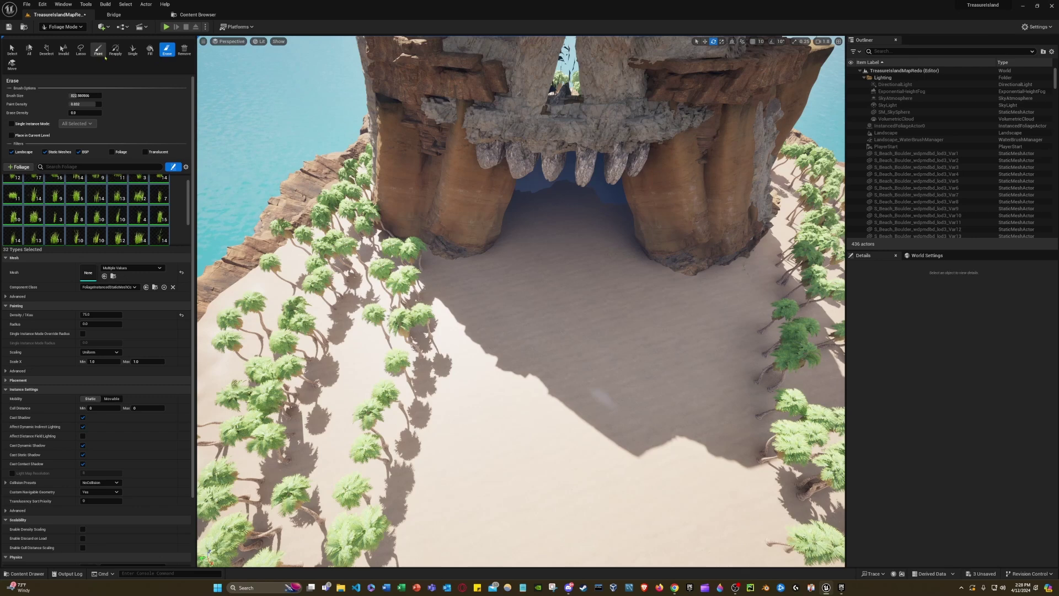
{"action": "mouse_move", "coordinate": [403, 258]}
{"action": "left_mouse_down"}
{"action": "mouse_move", "coordinate": [480, 274]}
{"action": "mouse_move", "coordinate": [618, 258]}
{"action": "left_mouse_up"}
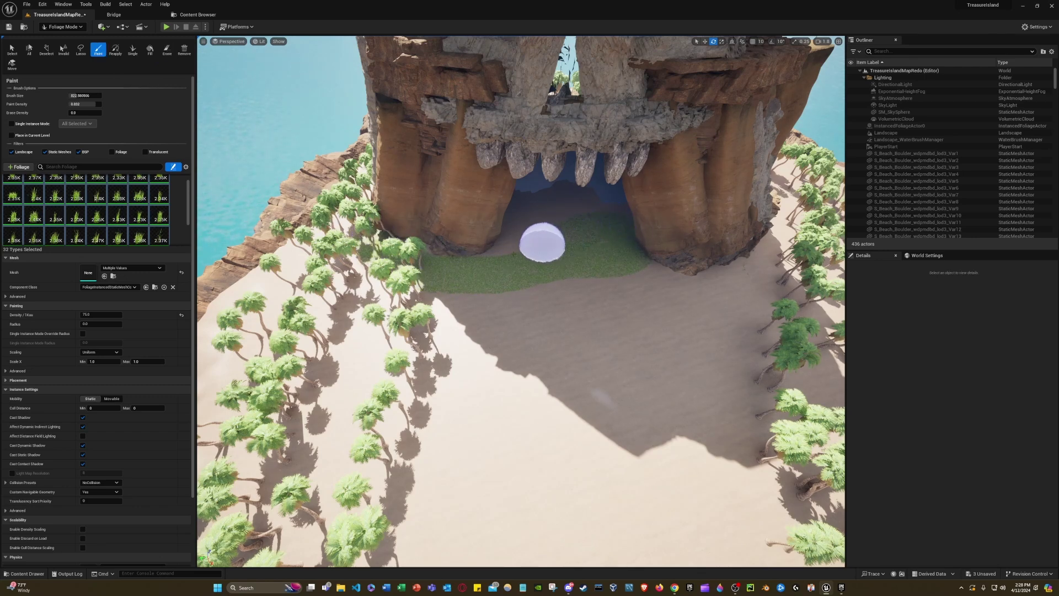
{"action": "mouse_move", "coordinate": [542, 243]}
{"action": "left_mouse_down"}
{"action": "mouse_move", "coordinate": [505, 226]}
{"action": "mouse_move", "coordinate": [551, 208]}
{"action": "left_mouse_up"}
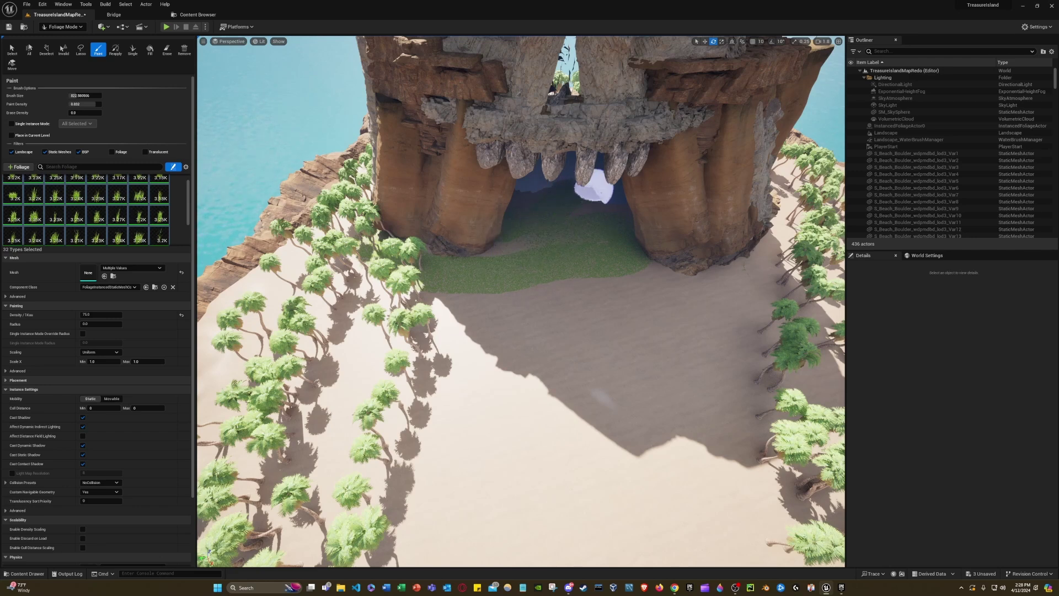
{"action": "mouse_move", "coordinate": [496, 271]}
{"action": "left_mouse_down"}
{"action": "mouse_move", "coordinate": [388, 303]}
{"action": "mouse_move", "coordinate": [721, 280]}
{"action": "mouse_move", "coordinate": [791, 241]}
{"action": "left_mouse_up"}
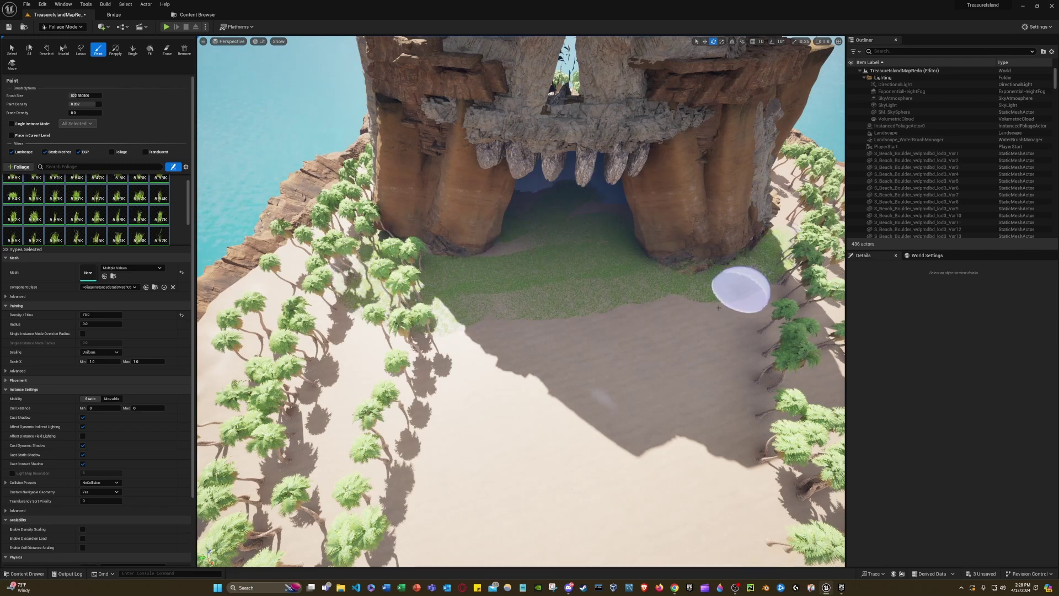
{"action": "mouse_move", "coordinate": [718, 307]}
{"action": "left_mouse_down"}
{"action": "mouse_move", "coordinate": [585, 367]}
{"action": "mouse_move", "coordinate": [447, 367]}
{"action": "mouse_move", "coordinate": [624, 331]}
{"action": "mouse_move", "coordinate": [476, 328]}
{"action": "left_mouse_up"}
{"action": "left_click_drag", "start_coordinate": [315, 410], "coordinate": [341, 277]}
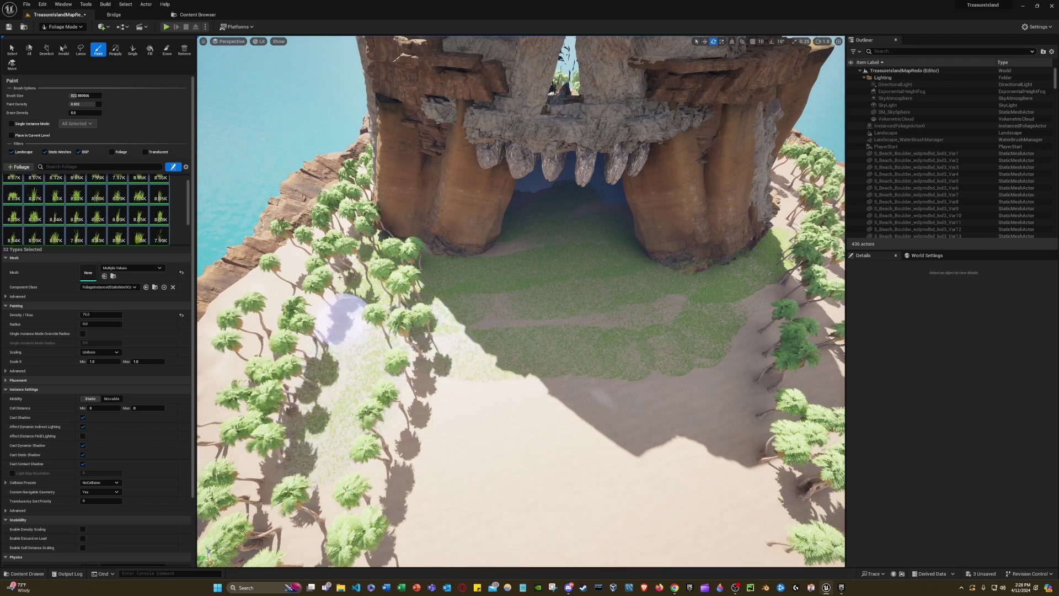
{"action": "mouse_move", "coordinate": [375, 428]}
{"action": "left_mouse_down"}
{"action": "mouse_move", "coordinate": [386, 480]}
{"action": "mouse_move", "coordinate": [430, 428]}
{"action": "mouse_move", "coordinate": [494, 419]}
{"action": "mouse_move", "coordinate": [512, 388]}
{"action": "mouse_move", "coordinate": [657, 380]}
{"action": "mouse_move", "coordinate": [593, 318]}
{"action": "mouse_move", "coordinate": [475, 359]}
{"action": "left_mouse_up"}
- Enlarge the brush and paint grass over the open sand between the palm rows leading away from the skull rock
{"action": "mouse_move", "coordinate": [475, 359]}
{"action": "right_mouse_down"}
{"action": "mouse_move", "coordinate": [607, 359]}
{"action": "mouse_move", "coordinate": [485, 337]}
{"action": "mouse_move", "coordinate": [457, 320]}
{"action": "mouse_move", "coordinate": [309, 391]}
{"action": "mouse_move", "coordinate": [317, 386]}
{"action": "right_mouse_up"}
{"action": "key", "text": "d"}
{"action": "key", "text": "s"}
{"action": "scroll", "coordinate": [455, 325], "scroll_direction": "up", "scroll_amount": 3}
{"action": "right_click_drag", "start_coordinate": [622, 241], "coordinate": [457, 353]}
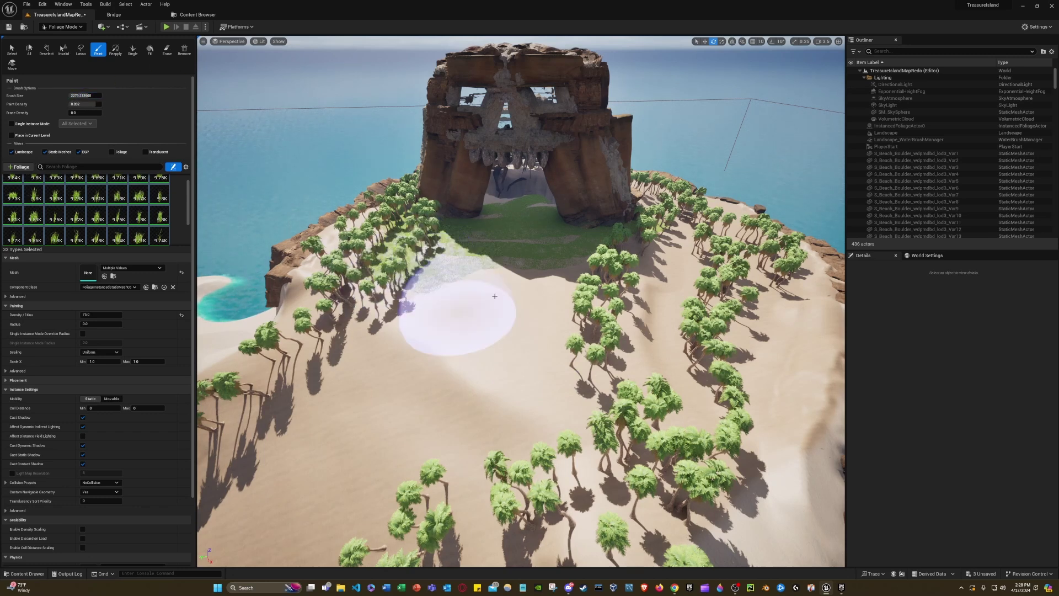
{"action": "mouse_move", "coordinate": [471, 424]}
{"action": "left_mouse_down"}
{"action": "mouse_move", "coordinate": [408, 458]}
{"action": "mouse_move", "coordinate": [358, 419]}
{"action": "mouse_move", "coordinate": [427, 336]}
{"action": "mouse_move", "coordinate": [472, 255]}
{"action": "left_mouse_up"}
{"action": "mouse_move", "coordinate": [548, 281]}
{"action": "left_mouse_down"}
{"action": "mouse_move", "coordinate": [568, 272]}
{"action": "mouse_move", "coordinate": [602, 320]}
{"action": "mouse_move", "coordinate": [614, 402]}
{"action": "mouse_move", "coordinate": [686, 375]}
{"action": "mouse_move", "coordinate": [721, 342]}
{"action": "mouse_move", "coordinate": [736, 246]}
{"action": "mouse_move", "coordinate": [675, 234]}
{"action": "mouse_move", "coordinate": [681, 248]}
{"action": "mouse_move", "coordinate": [602, 338]}
{"action": "mouse_move", "coordinate": [438, 449]}
{"action": "mouse_move", "coordinate": [410, 421]}
{"action": "left_mouse_up"}
- Paint grass over the sand hollow and between the palms where the two palm rows converge
{"action": "mouse_move", "coordinate": [392, 406]}
{"action": "right_mouse_down"}
{"action": "mouse_move", "coordinate": [335, 473]}
{"action": "mouse_move", "coordinate": [266, 447]}
{"action": "mouse_move", "coordinate": [353, 430]}
{"action": "mouse_move", "coordinate": [458, 381]}
{"action": "mouse_move", "coordinate": [436, 496]}
{"action": "right_mouse_up"}
{"action": "key", "text": "s"}
{"action": "right_click_drag", "start_coordinate": [430, 449], "coordinate": [431, 455]}
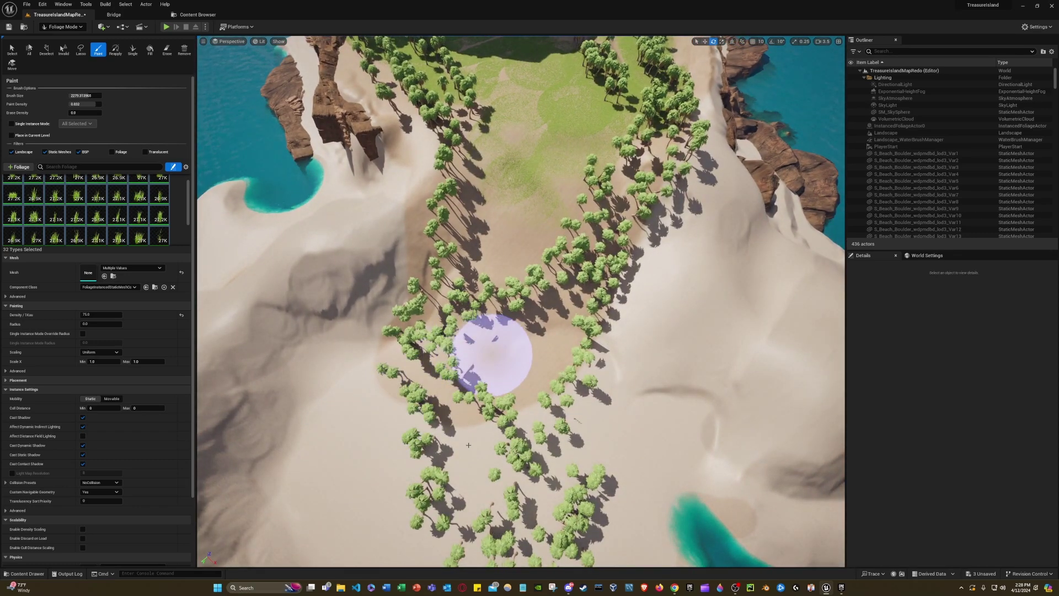
{"action": "mouse_move", "coordinate": [469, 444]}
{"action": "left_mouse_down"}
{"action": "mouse_move", "coordinate": [473, 455]}
{"action": "mouse_move", "coordinate": [516, 347]}
{"action": "mouse_move", "coordinate": [558, 292]}
{"action": "mouse_move", "coordinate": [609, 144]}
{"action": "mouse_move", "coordinate": [523, 208]}
{"action": "mouse_move", "coordinate": [502, 306]}
{"action": "mouse_move", "coordinate": [485, 177]}
{"action": "mouse_move", "coordinate": [470, 265]}
{"action": "mouse_move", "coordinate": [437, 331]}
{"action": "mouse_move", "coordinate": [505, 471]}
{"action": "mouse_move", "coordinate": [551, 474]}
{"action": "mouse_move", "coordinate": [567, 336]}
{"action": "mouse_move", "coordinate": [593, 275]}
{"action": "left_mouse_up"}
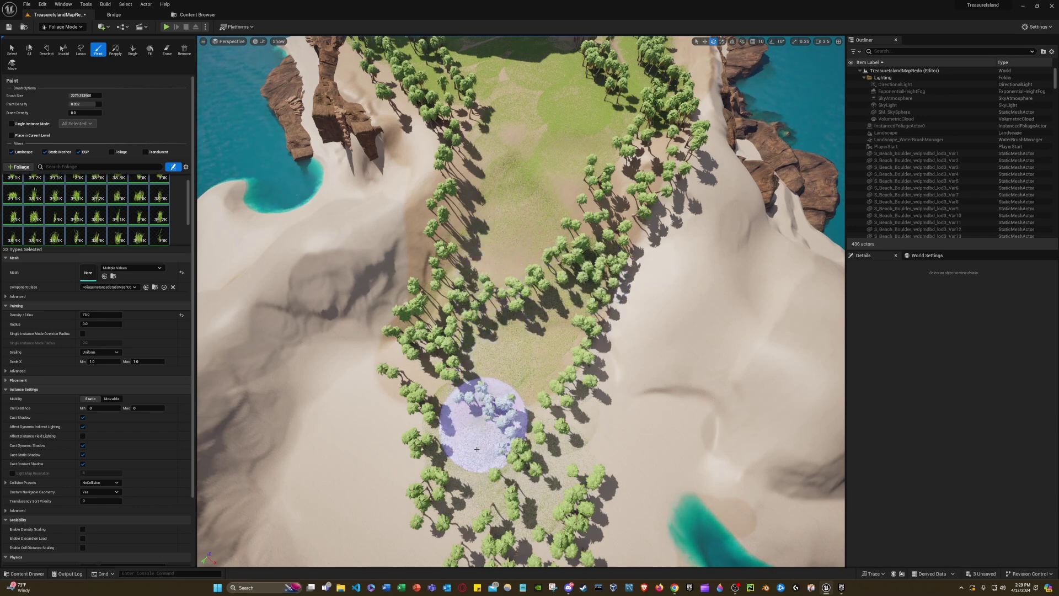
- Paint grass beneath the palms beside the skull rock, out to the edge of the cliff rocks
{"action": "mouse_move", "coordinate": [446, 340]}
{"action": "right_mouse_down"}
{"action": "mouse_move", "coordinate": [441, 160]}
{"action": "mouse_move", "coordinate": [441, 331]}
{"action": "mouse_move", "coordinate": [518, 356]}
{"action": "mouse_move", "coordinate": [678, 372]}
{"action": "mouse_move", "coordinate": [447, 339]}
{"action": "right_mouse_up"}
{"action": "key", "text": "w"}
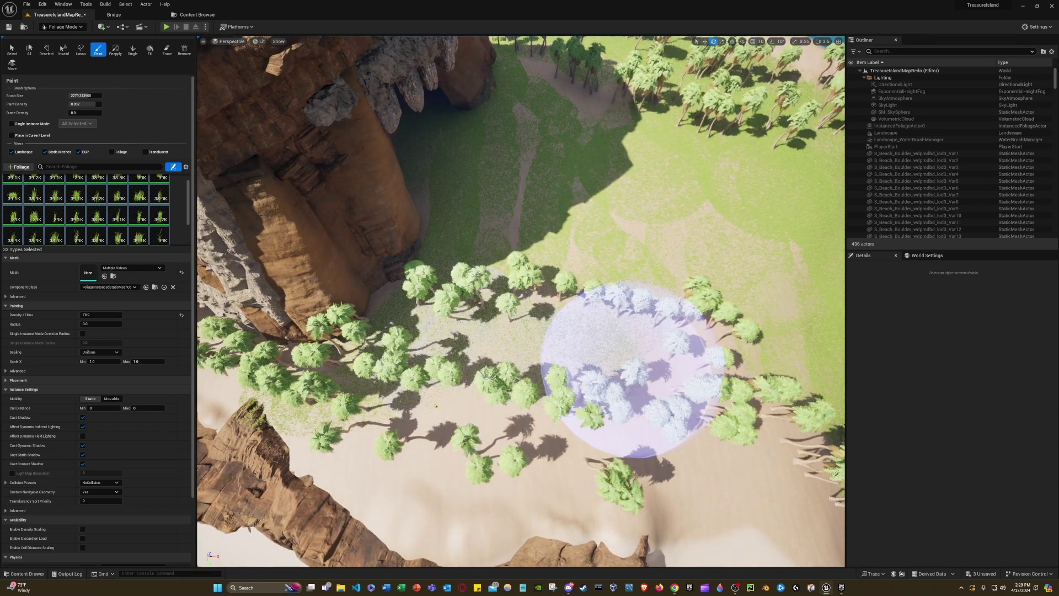
{"action": "mouse_move", "coordinate": [633, 369]}
{"action": "left_mouse_down"}
{"action": "mouse_move", "coordinate": [370, 407]}
{"action": "mouse_move", "coordinate": [561, 403]}
{"action": "left_mouse_up"}
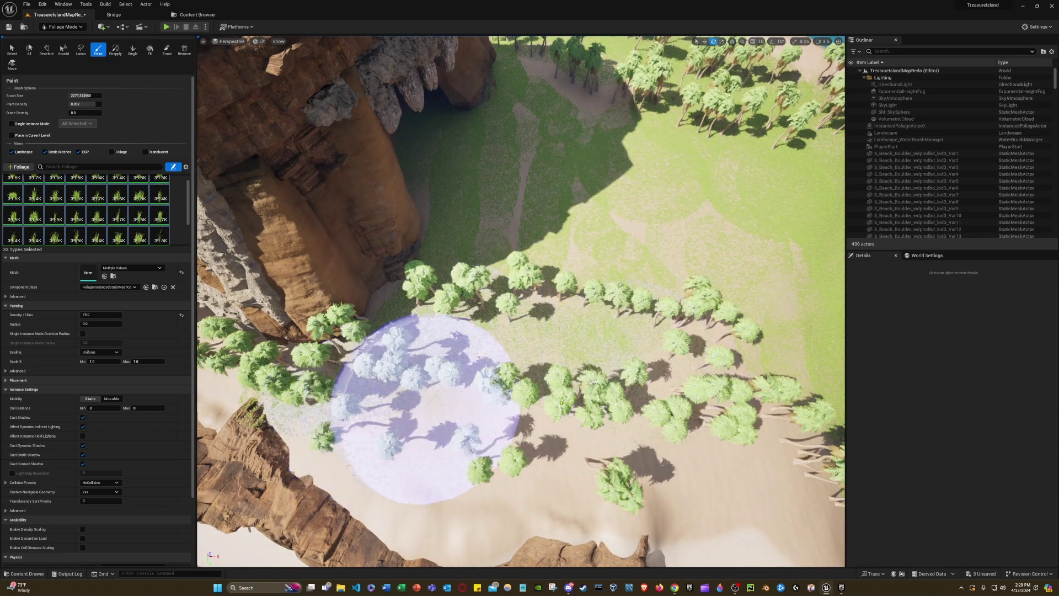
{"action": "left_click_drag", "start_coordinate": [425, 409], "coordinate": [620, 392]}
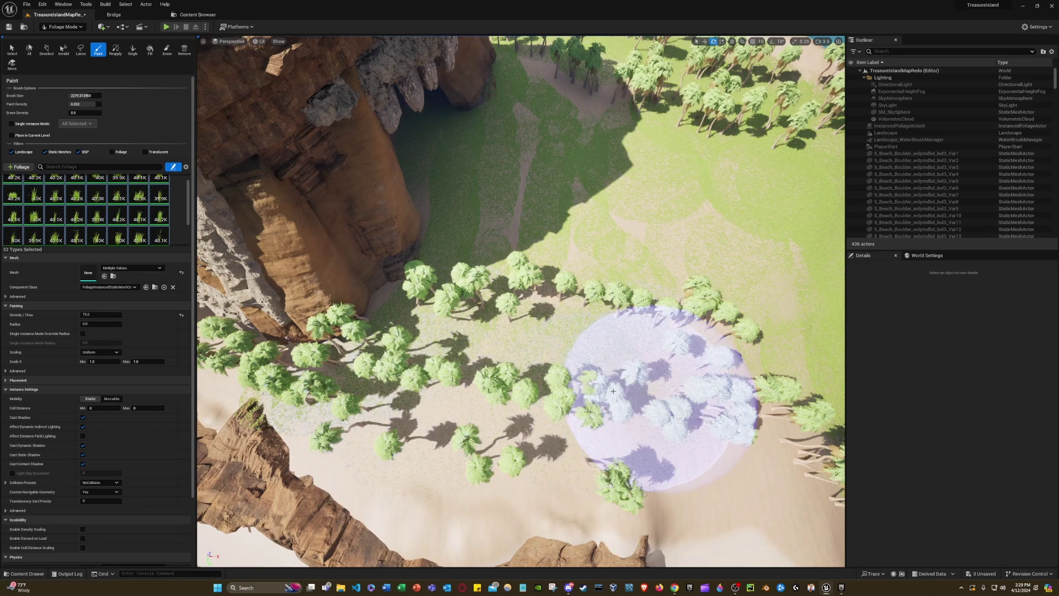
- Reduce the brush size and paint grass among the palms around the skull rock's base, above the cliffs
{"action": "mouse_move", "coordinate": [567, 380]}
{"action": "right_mouse_down"}
{"action": "mouse_move", "coordinate": [463, 243]}
{"action": "mouse_move", "coordinate": [573, 298]}
{"action": "mouse_move", "coordinate": [496, 276]}
{"action": "mouse_move", "coordinate": [552, 182]}
{"action": "mouse_move", "coordinate": [568, 215]}
{"action": "mouse_move", "coordinate": [557, 320]}
{"action": "mouse_move", "coordinate": [595, 331]}
{"action": "mouse_move", "coordinate": [606, 381]}
{"action": "right_mouse_up"}
{"action": "key", "text": "s"}
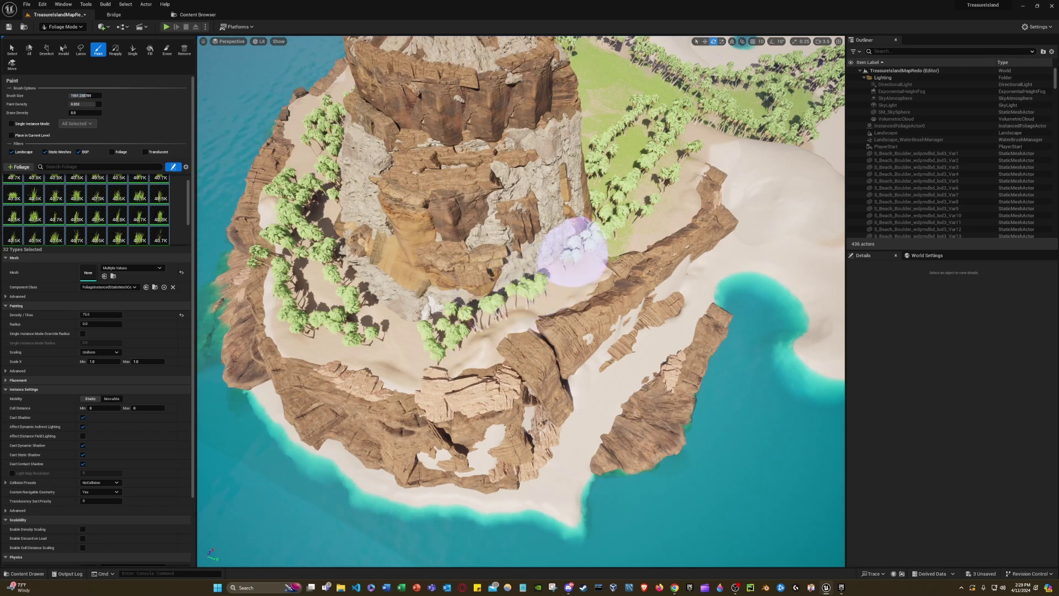
{"action": "left_click_drag", "start_coordinate": [560, 261], "coordinate": [477, 313]}
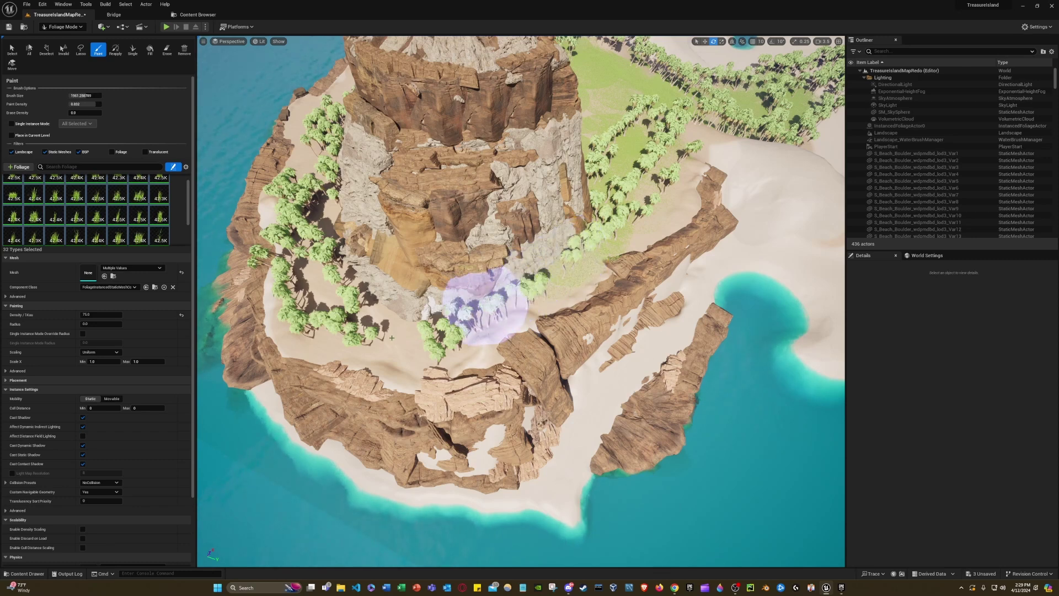
{"action": "left_click_drag", "start_coordinate": [403, 325], "coordinate": [402, 323]}
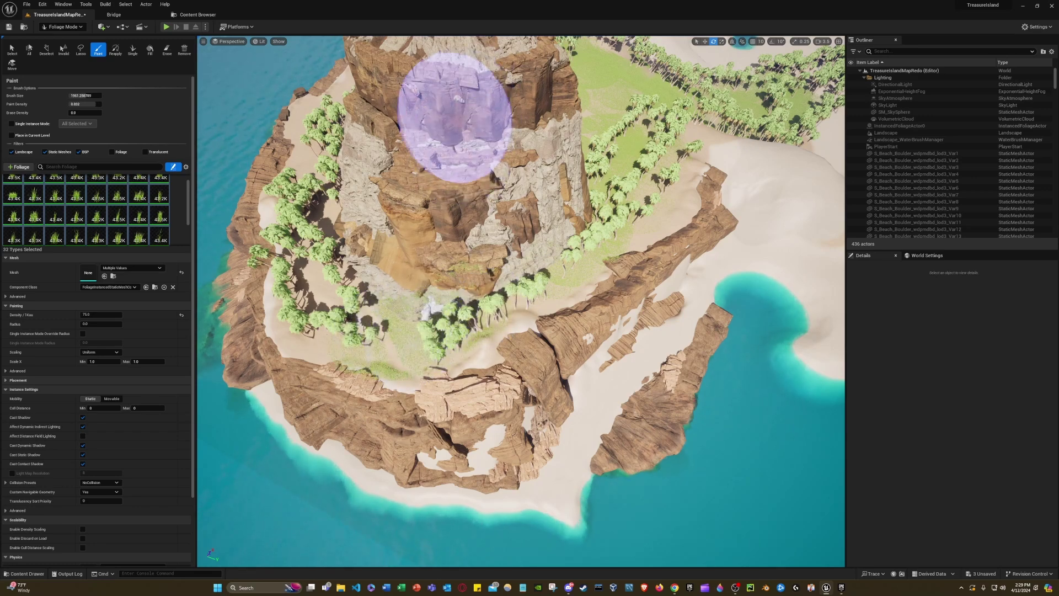
- Cover the flat summit of the skull rock with painted grass
{"action": "right_click_drag", "start_coordinate": [465, 134], "coordinate": [465, 47]}
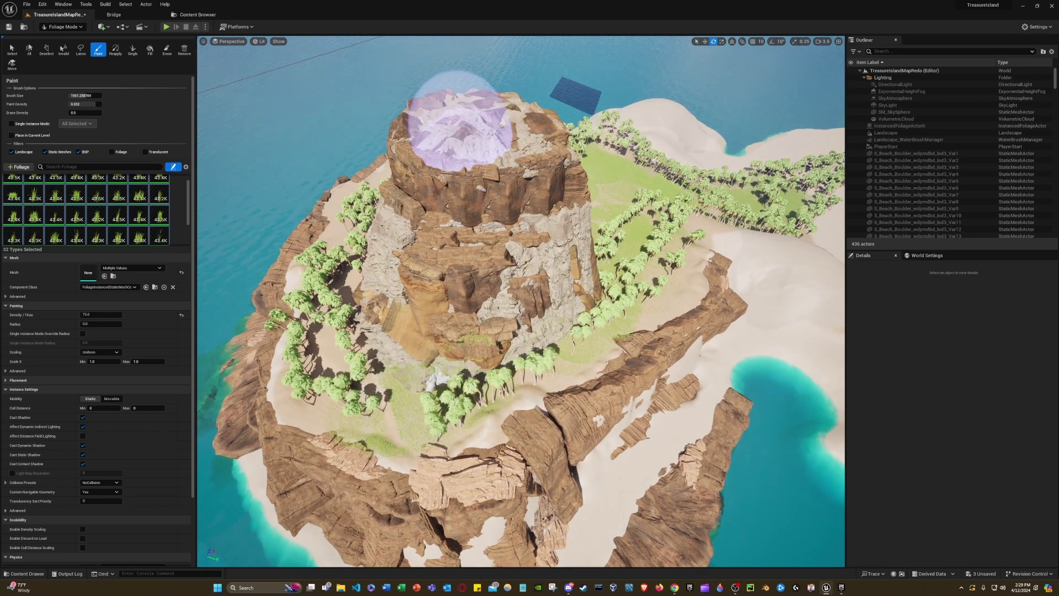
{"action": "left_click_drag", "start_coordinate": [544, 144], "coordinate": [484, 116]}
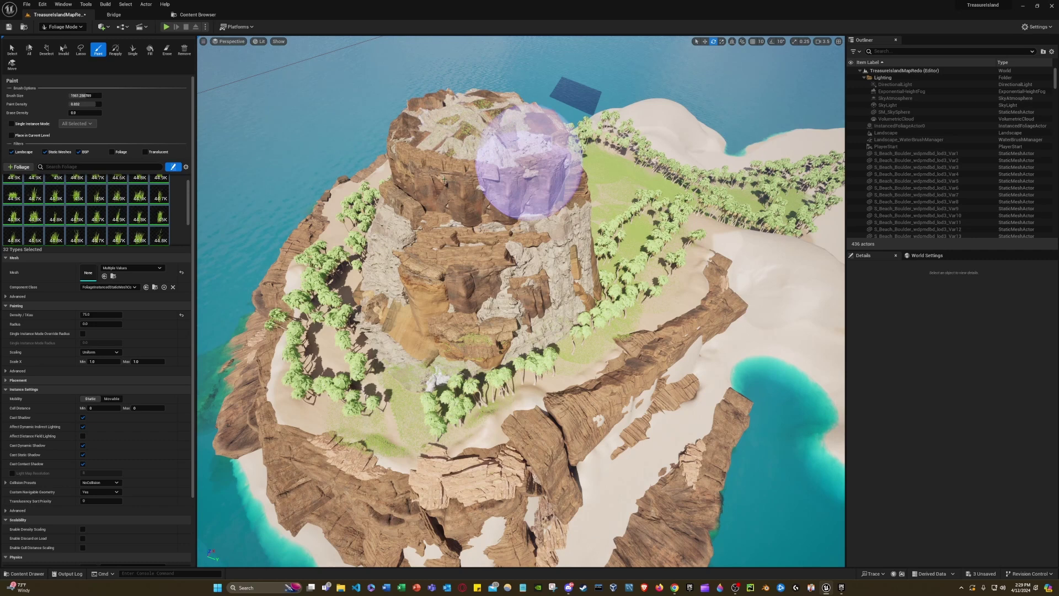
{"action": "left_click_drag", "start_coordinate": [544, 144], "coordinate": [462, 159]}
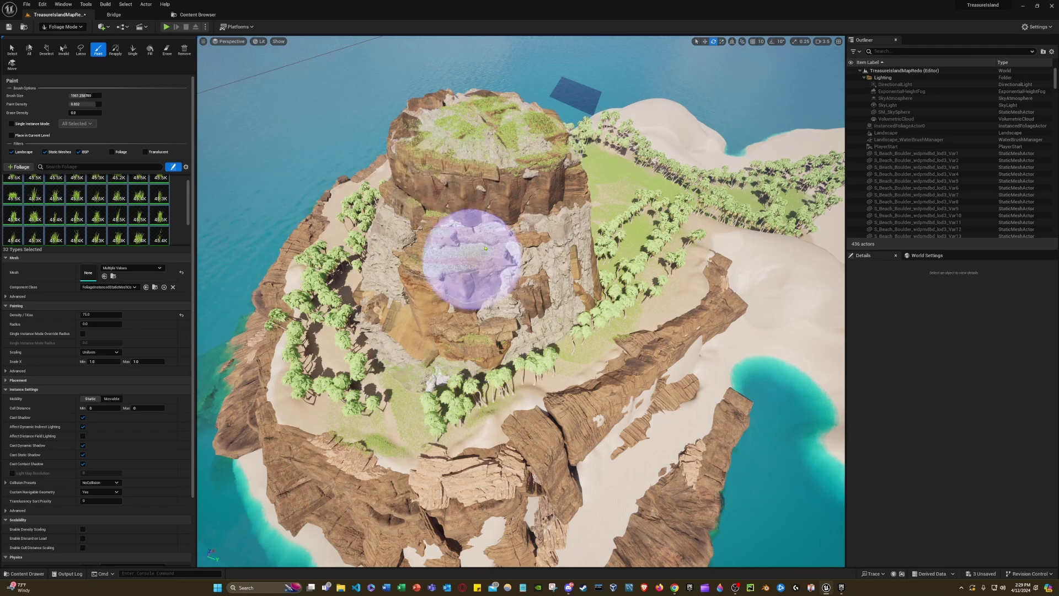
- Paint grass onto the ledges and boulders along the rear face of the skull rock
{"action": "mouse_move", "coordinate": [472, 259]}
{"action": "right_mouse_down"}
{"action": "mouse_move", "coordinate": [568, 232]}
{"action": "mouse_move", "coordinate": [574, 251]}
{"action": "mouse_move", "coordinate": [480, 364]}
{"action": "mouse_move", "coordinate": [596, 353]}
{"action": "mouse_move", "coordinate": [618, 326]}
{"action": "mouse_move", "coordinate": [601, 322]}
{"action": "right_mouse_up"}
{"action": "mouse_move", "coordinate": [411, 314]}
{"action": "right_mouse_down"}
{"action": "mouse_move", "coordinate": [397, 312]}
{"action": "mouse_move", "coordinate": [496, 236]}
{"action": "right_mouse_up"}
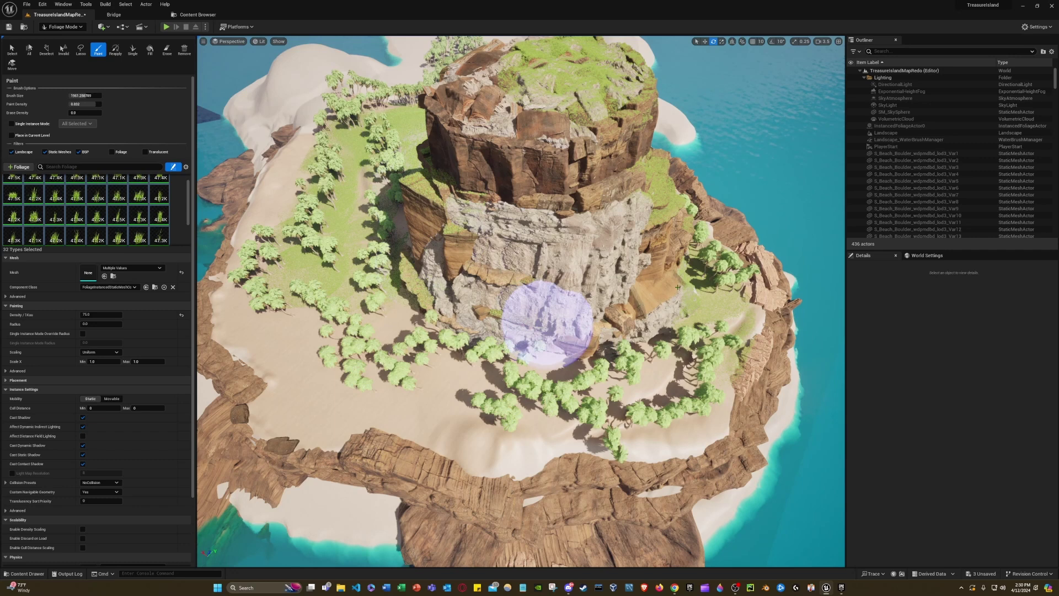
{"action": "left_click_drag", "start_coordinate": [601, 336], "coordinate": [578, 344]}
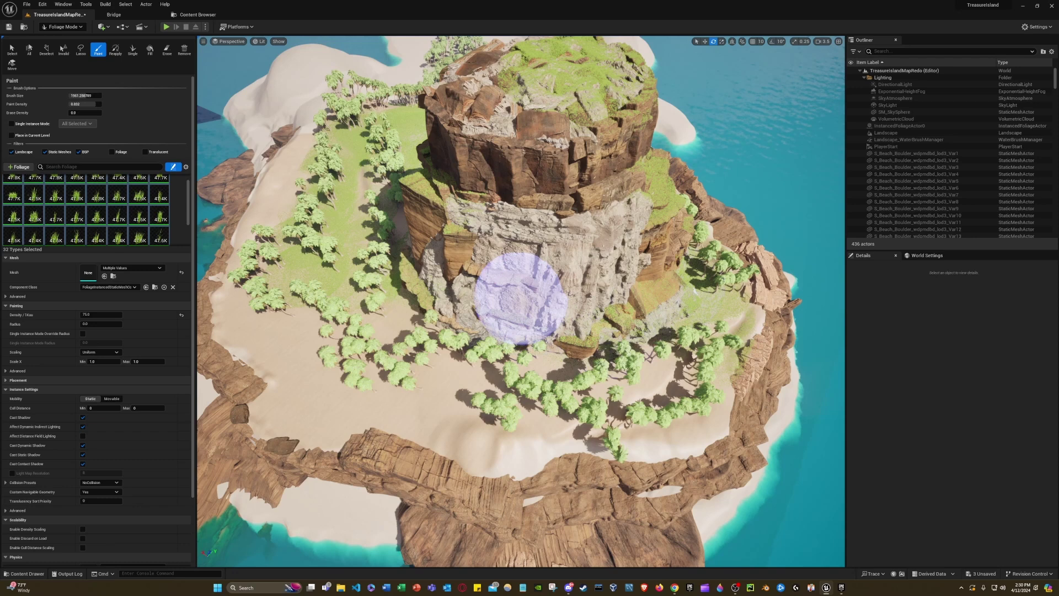
{"action": "mouse_move", "coordinate": [520, 298]}
{"action": "left_mouse_down"}
{"action": "mouse_move", "coordinate": [452, 263]}
{"action": "mouse_move", "coordinate": [473, 256]}
{"action": "mouse_move", "coordinate": [465, 210]}
{"action": "mouse_move", "coordinate": [407, 286]}
{"action": "mouse_move", "coordinate": [402, 324]}
{"action": "left_mouse_up"}
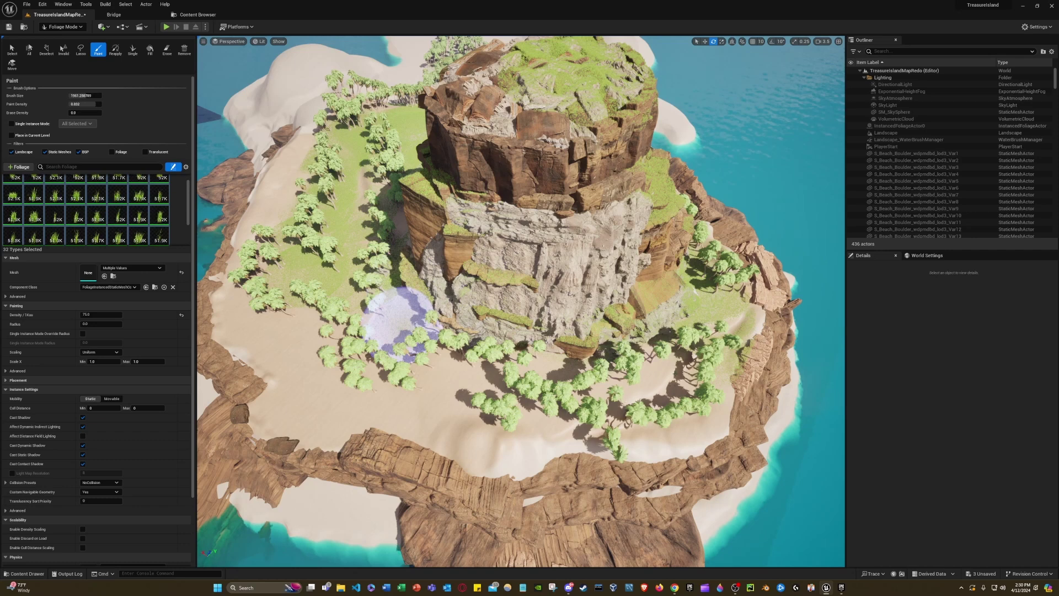
- Paint grass across the sand plateau behind the skull rock, filling around the palms up to the cliff edge
{"action": "mouse_move", "coordinate": [675, 374]}
{"action": "left_mouse_down"}
{"action": "mouse_move", "coordinate": [699, 368]}
{"action": "mouse_move", "coordinate": [535, 401]}
{"action": "mouse_move", "coordinate": [384, 389]}
{"action": "left_mouse_up"}
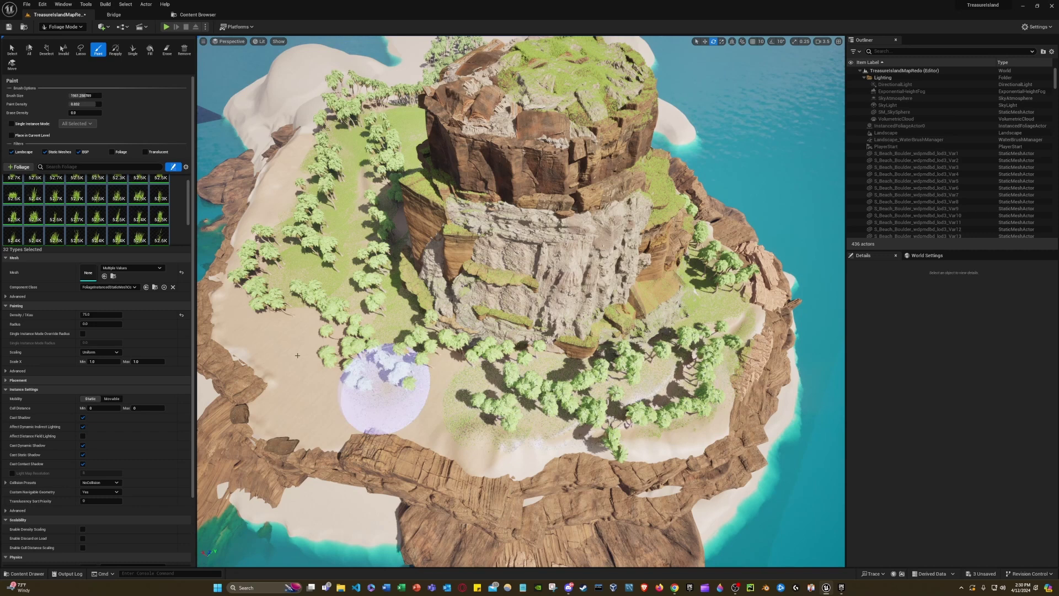
{"action": "left_click_drag", "start_coordinate": [297, 355], "coordinate": [270, 337]}
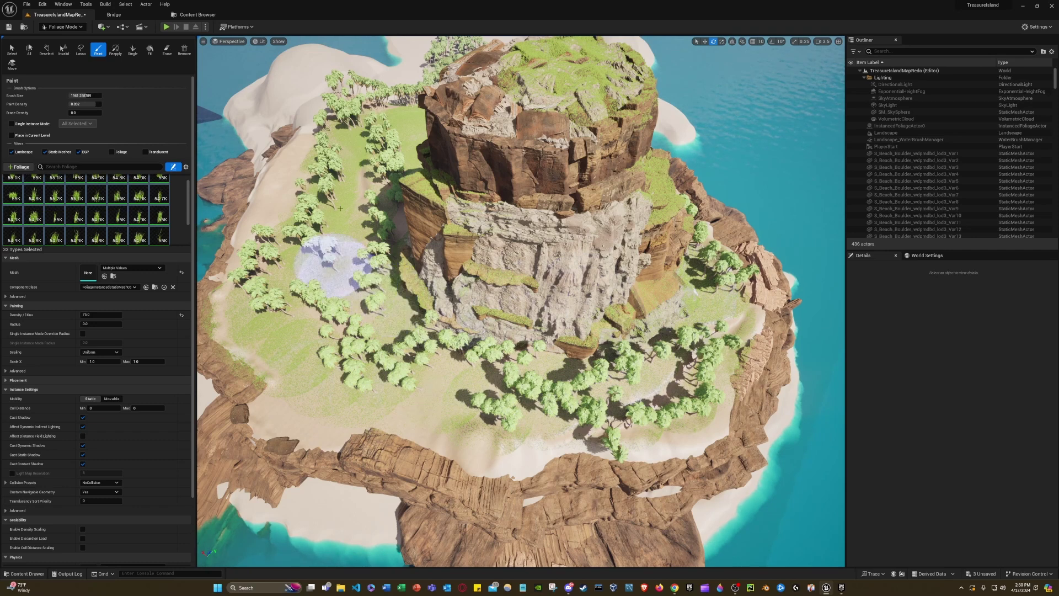
{"action": "mouse_move", "coordinate": [375, 160]}
{"action": "left_mouse_down"}
{"action": "mouse_move", "coordinate": [350, 225]}
{"action": "mouse_move", "coordinate": [359, 355]}
{"action": "mouse_move", "coordinate": [403, 390]}
{"action": "mouse_move", "coordinate": [519, 419]}
{"action": "left_mouse_up"}
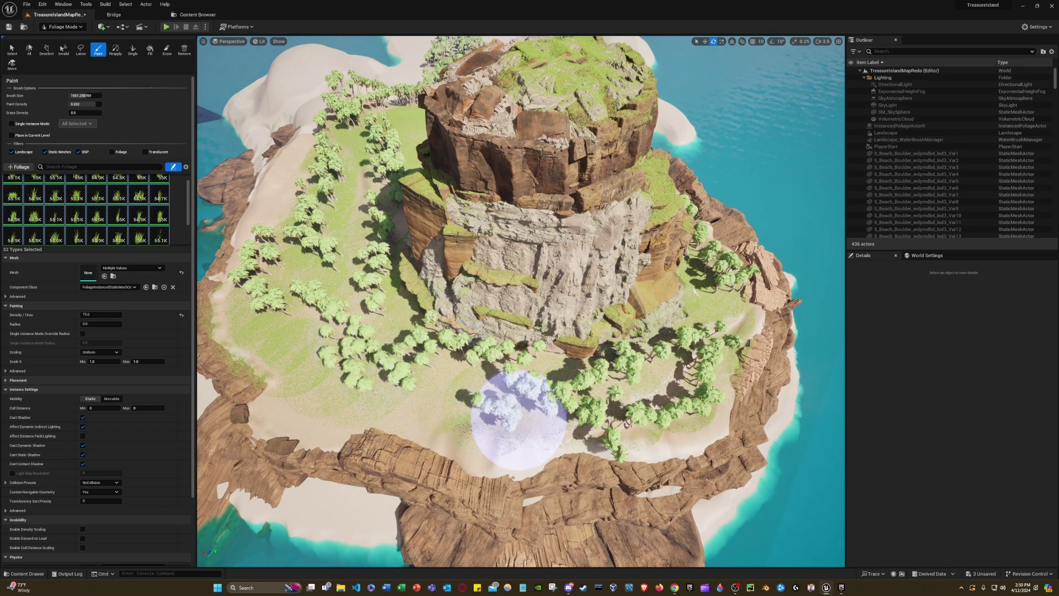
- Switch to Selection mode and inspect the grass coverage around the skull rock and along the palm grove
{"action": "left_click", "coordinate": [74, 28]}
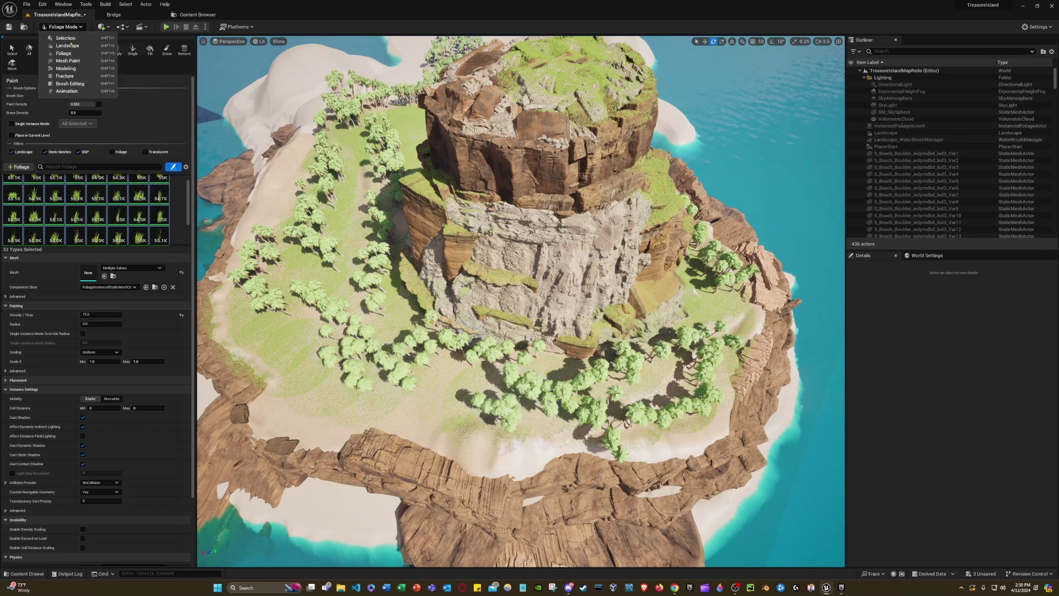
{"action": "left_click", "coordinate": [65, 39]}
{"action": "scroll", "coordinate": [423, 301], "scroll_direction": "up", "scroll_amount": 5}
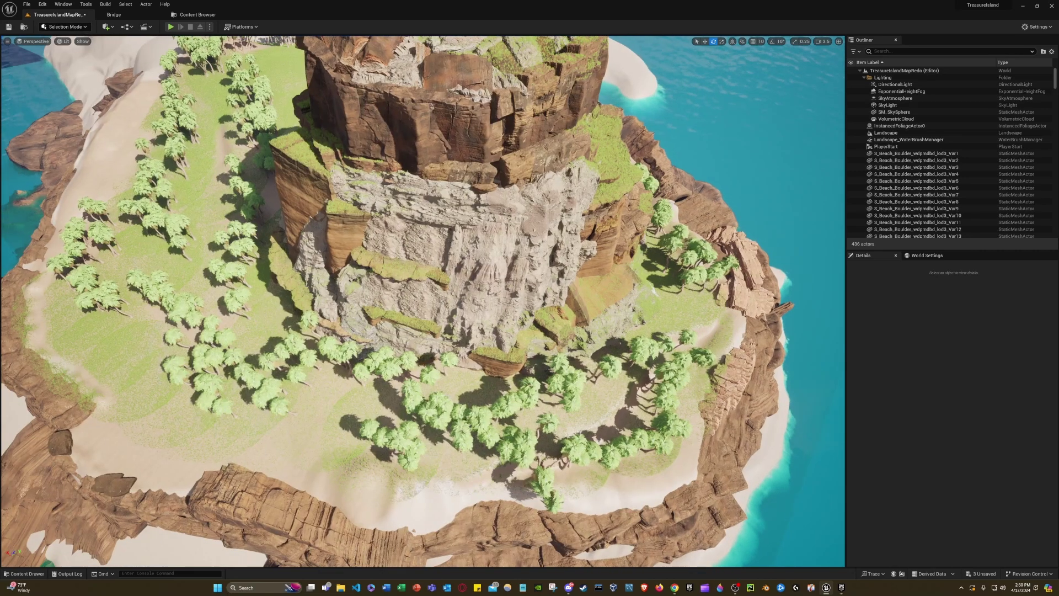
{"action": "key", "text": "w"}
{"action": "right_click_drag", "start_coordinate": [422, 301], "coordinate": [413, 210]}
{"action": "key", "text": "w"}
{"action": "right_click_drag", "start_coordinate": [347, 221], "coordinate": [403, 272]}
- Return to Foliage mode and paint grass beneath the palms along the narrow grove on the beach
{"action": "left_click", "coordinate": [63, 28]}
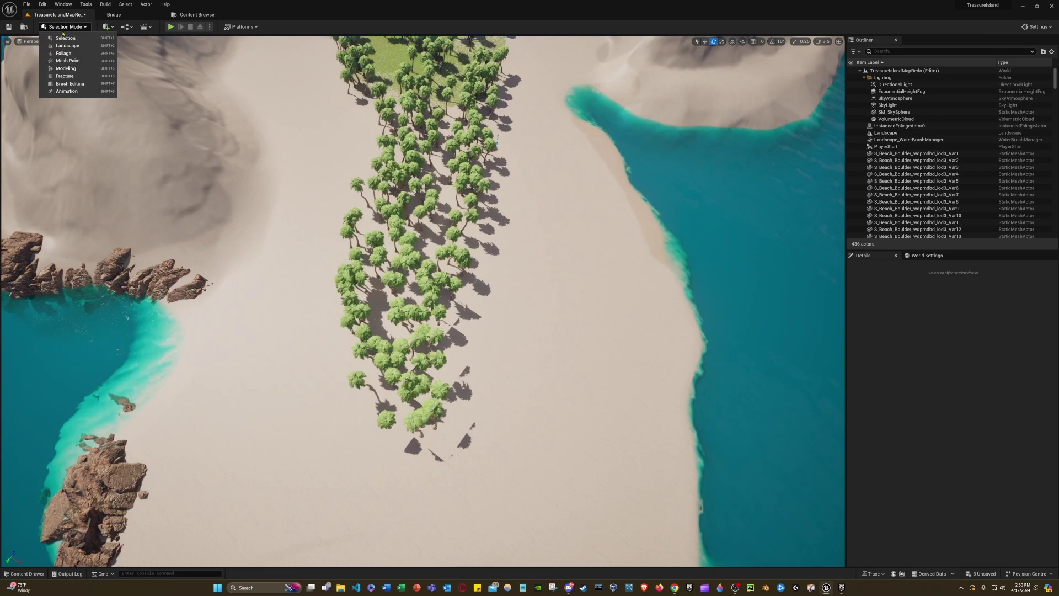
{"action": "left_click", "coordinate": [63, 53]}
{"action": "right_click_drag", "start_coordinate": [296, 201], "coordinate": [401, 218]}
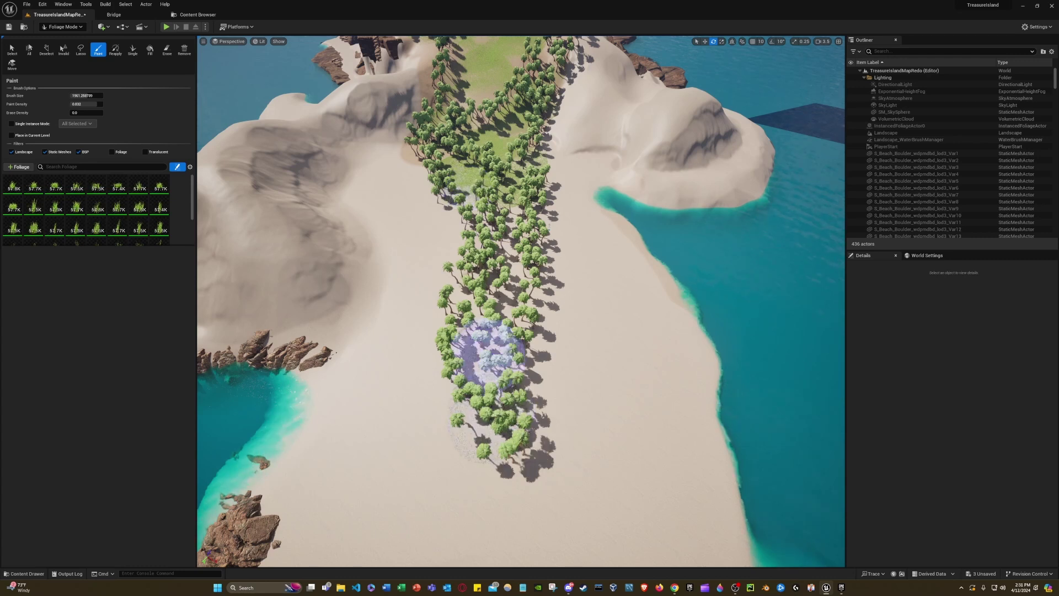
{"action": "mouse_move", "coordinate": [488, 353]}
{"action": "left_mouse_down"}
{"action": "mouse_move", "coordinate": [497, 193]}
{"action": "mouse_move", "coordinate": [497, 260]}
{"action": "left_mouse_up"}
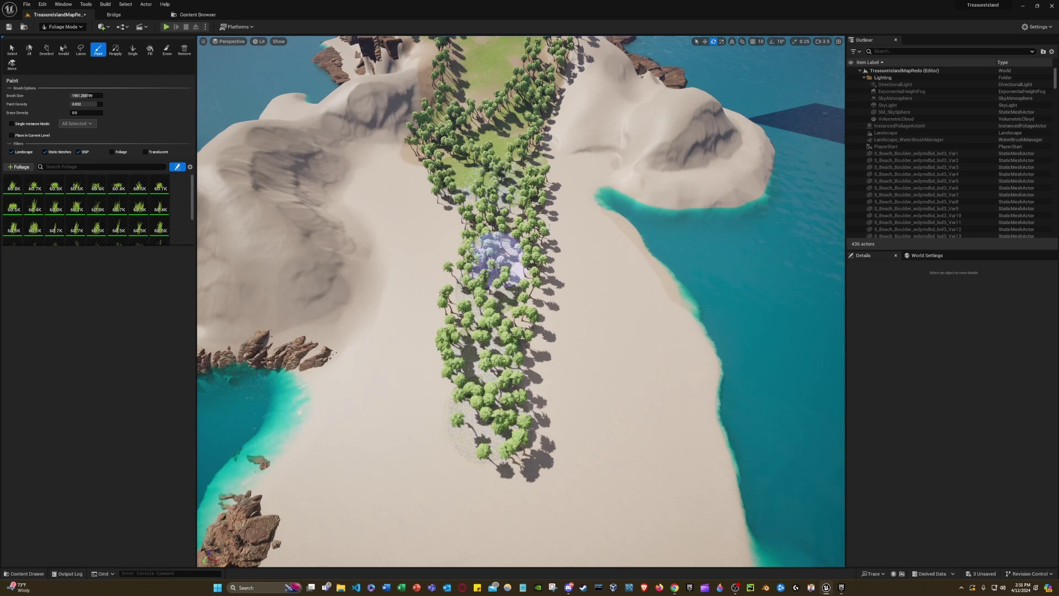
- Paint more grass under the beach palms and along both edges of the narrow grove, and return to Selection mode
{"action": "mouse_move", "coordinate": [496, 260]}
{"action": "left_mouse_down"}
{"action": "mouse_move", "coordinate": [508, 390]}
{"action": "mouse_move", "coordinate": [510, 357]}
{"action": "left_mouse_up"}
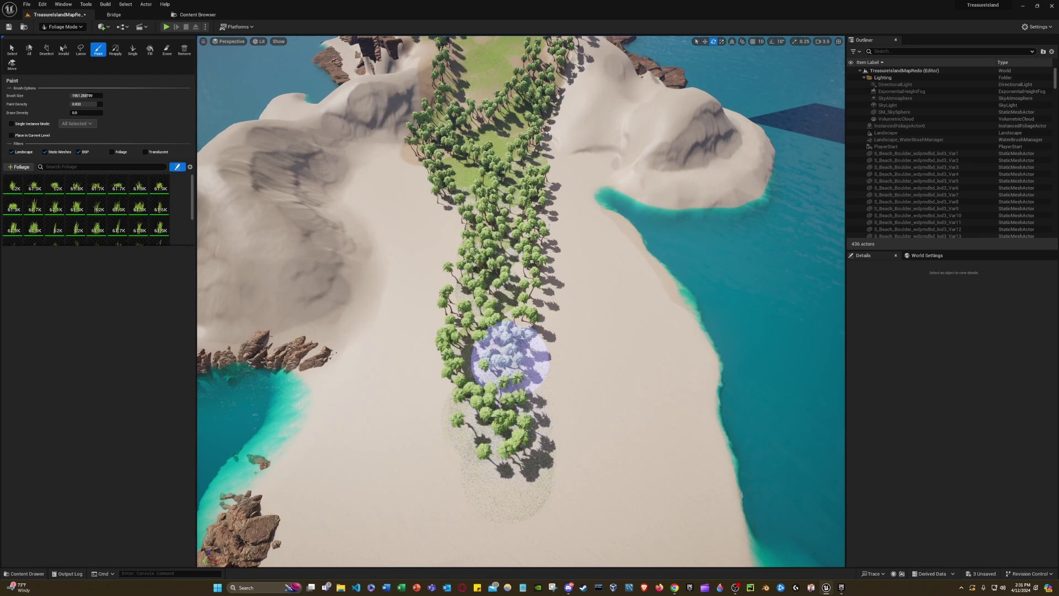
{"action": "mouse_move", "coordinate": [510, 357]}
{"action": "left_mouse_down"}
{"action": "mouse_move", "coordinate": [511, 269]}
{"action": "mouse_move", "coordinate": [496, 347]}
{"action": "mouse_move", "coordinate": [454, 231]}
{"action": "left_mouse_up"}
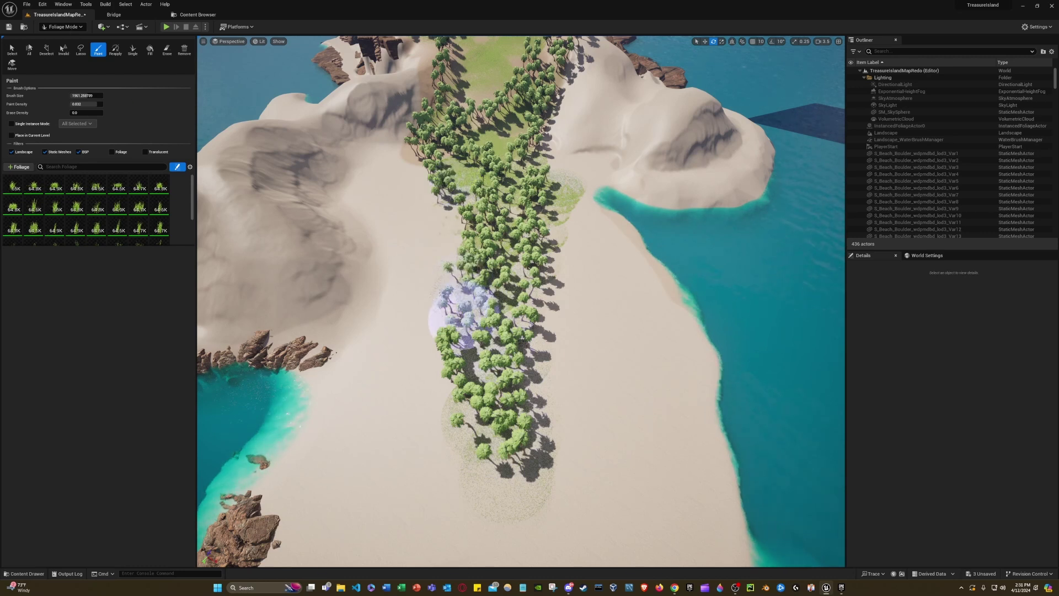
{"action": "left_click", "coordinate": [64, 27]}
{"action": "left_click", "coordinate": [66, 38]}
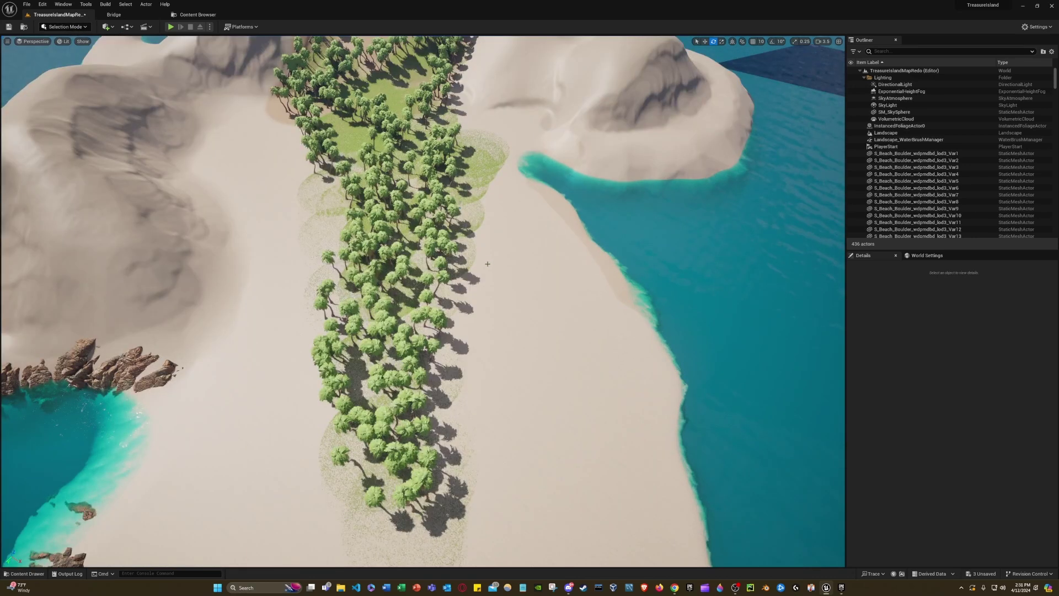
- Playtest the level from the grassy clearing facing the skull rock, examining the grass up close, and end the session
{"action": "right_click_drag", "start_coordinate": [422, 301], "coordinate": [413, 337]}
{"action": "key", "text": "w"}
{"action": "key", "text": "w"}
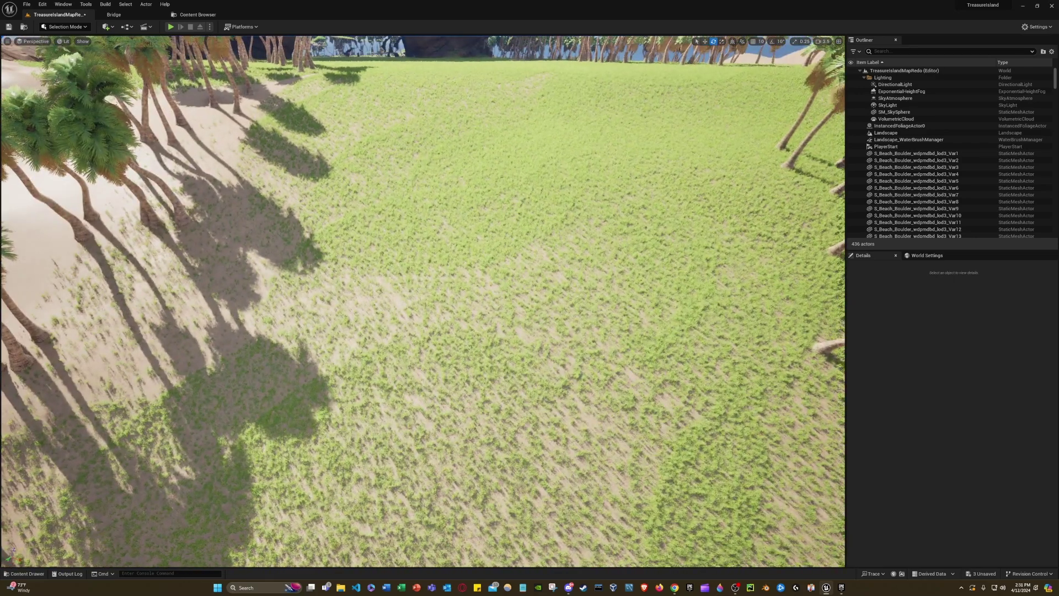
{"action": "right_click", "coordinate": [472, 275]}
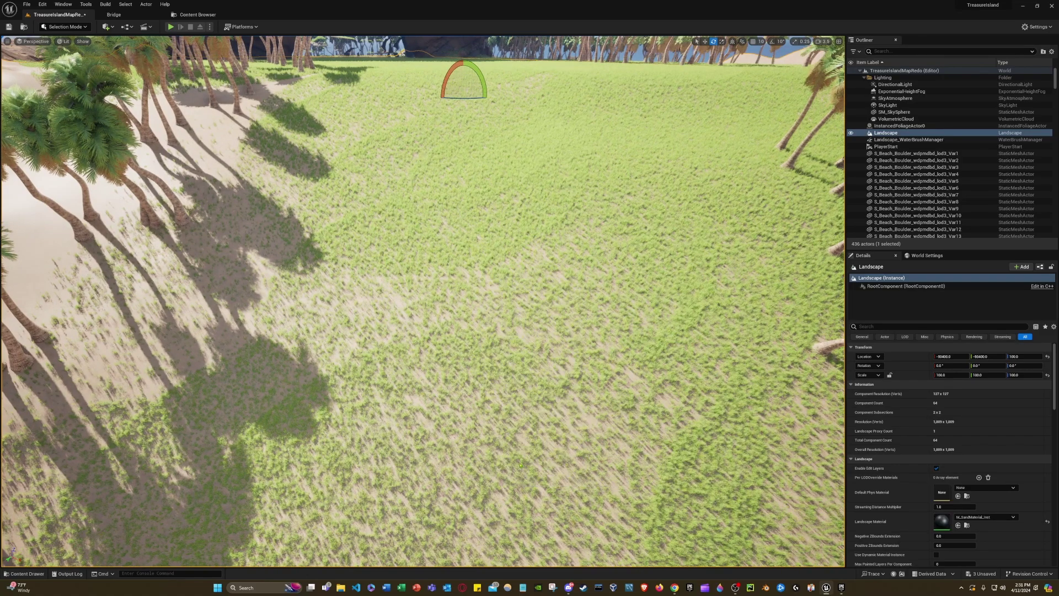
{"action": "key", "text": "alt+p"}
{"action": "left_click", "coordinate": [422, 301]}
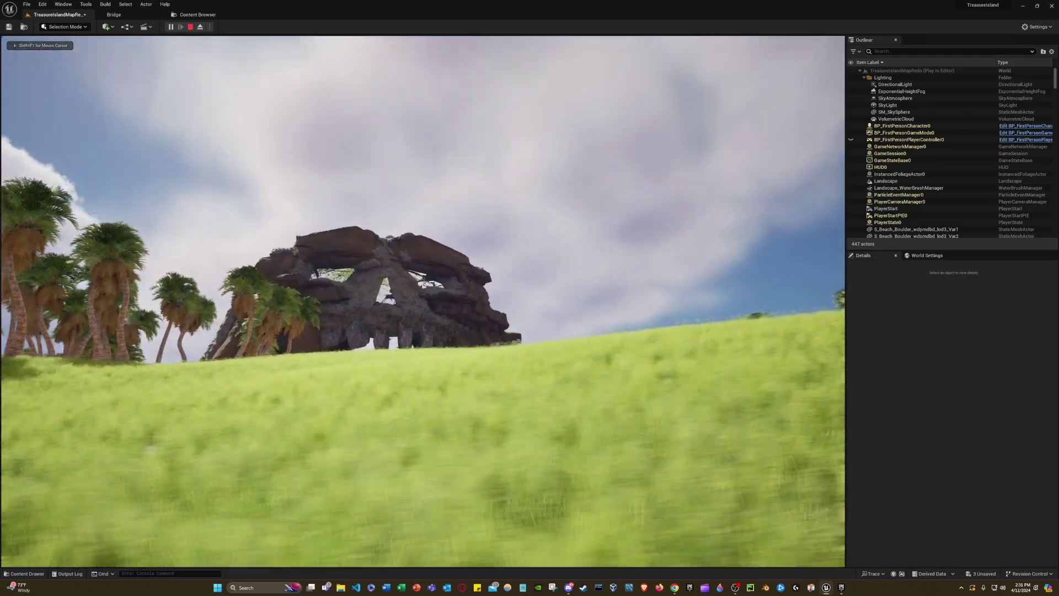
{"action": "key", "text": "w"}
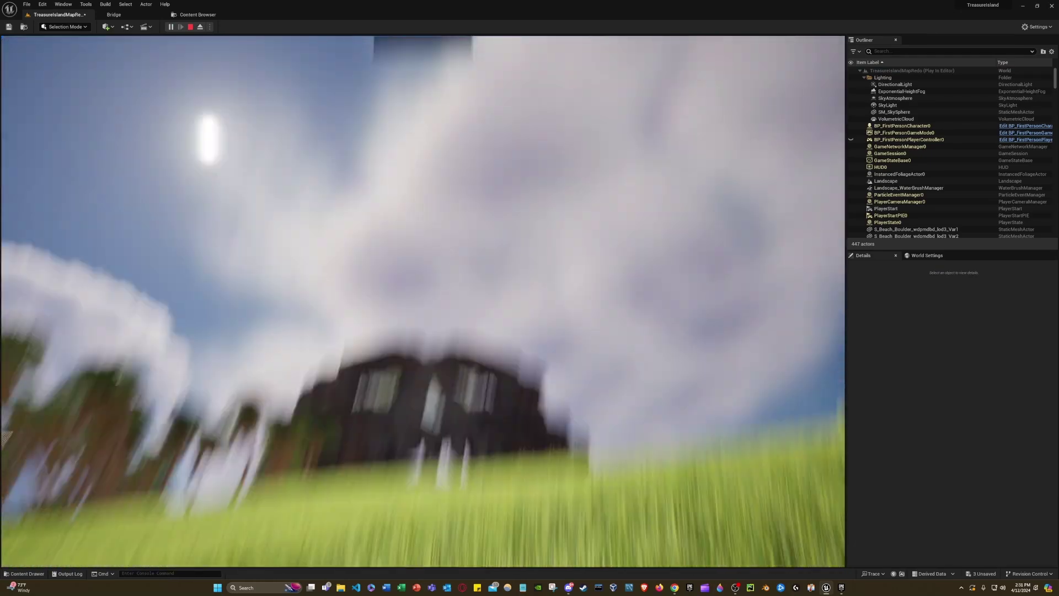
{"action": "key", "text": "w"}
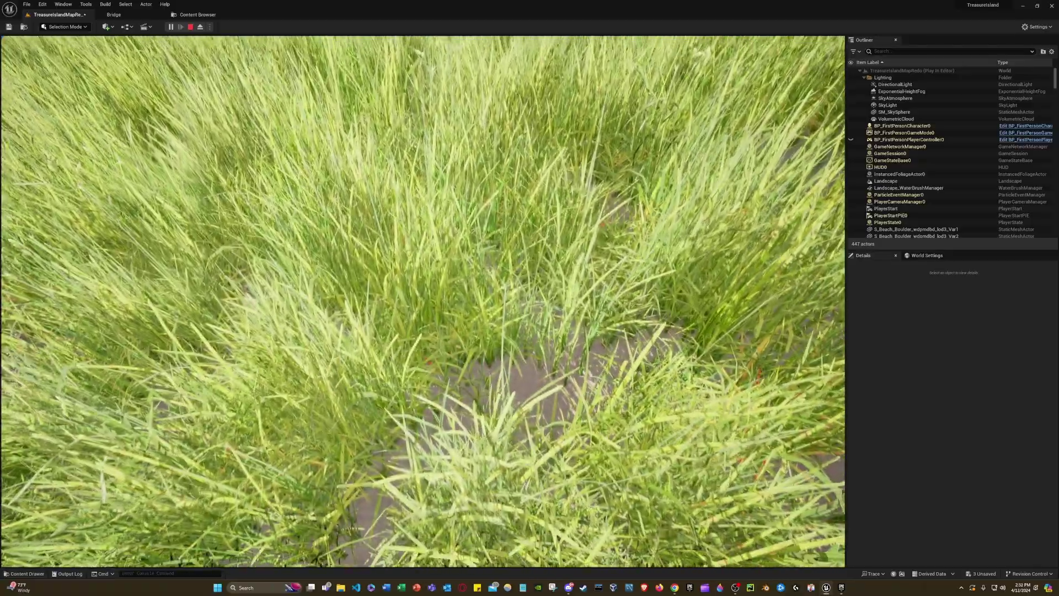
{"action": "key", "text": "Escape"}
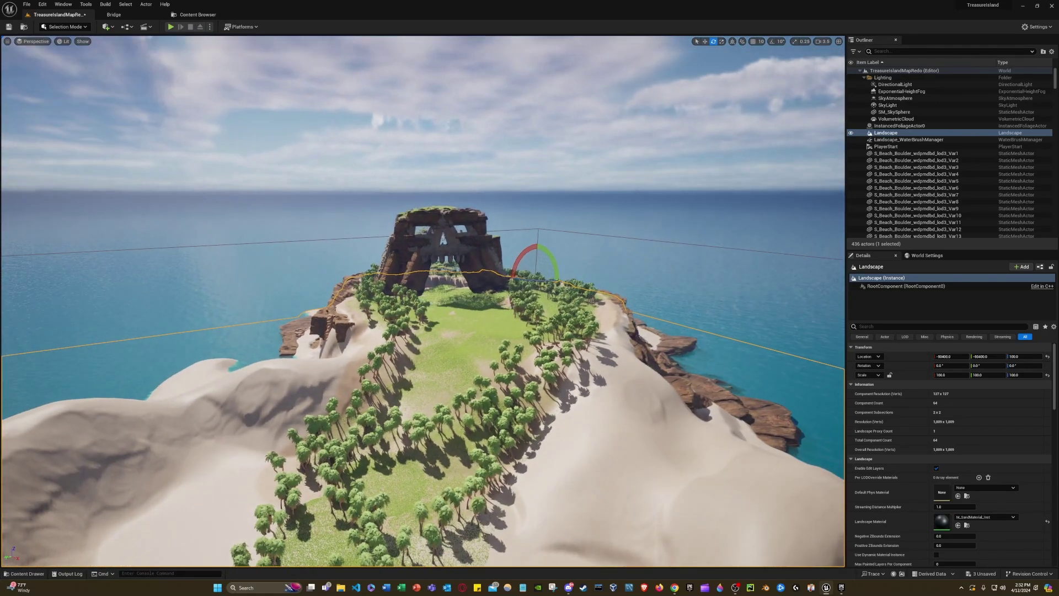
- Move the black Wall_400x400 straight down from the sky into the skull rock, behind its eyes, nose and mouth
{"action": "right_click_drag", "start_coordinate": [423, 300], "coordinate": [404, 140]}
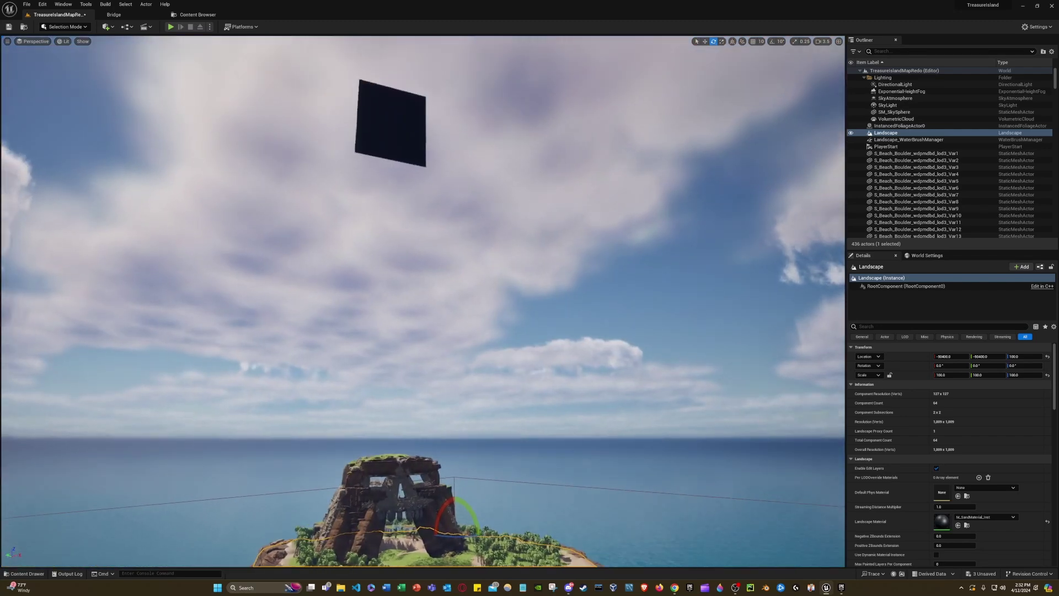
{"action": "left_click", "coordinate": [413, 147]}
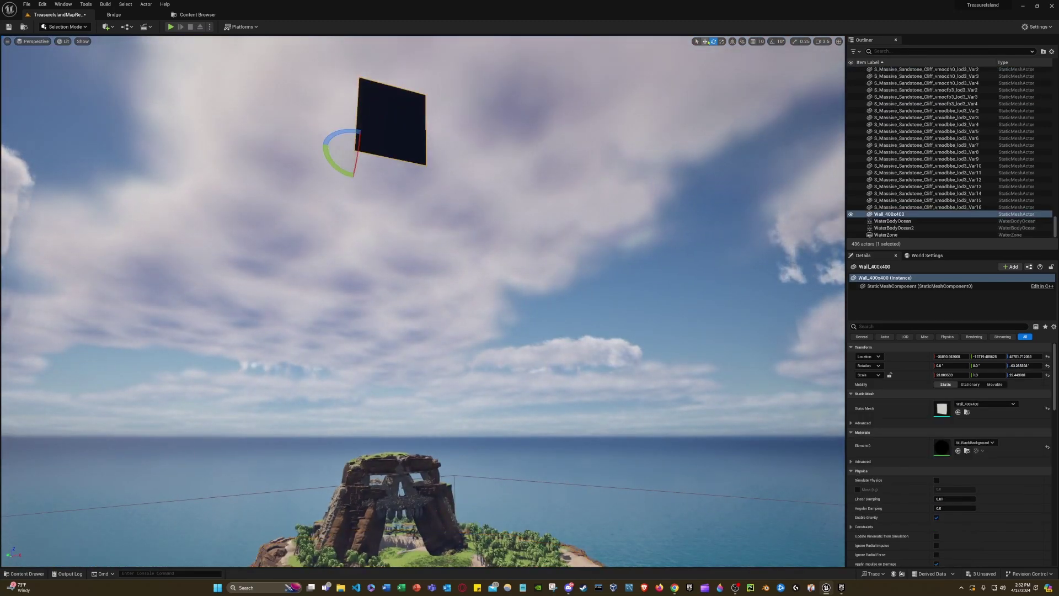
{"action": "left_click", "coordinate": [705, 41]}
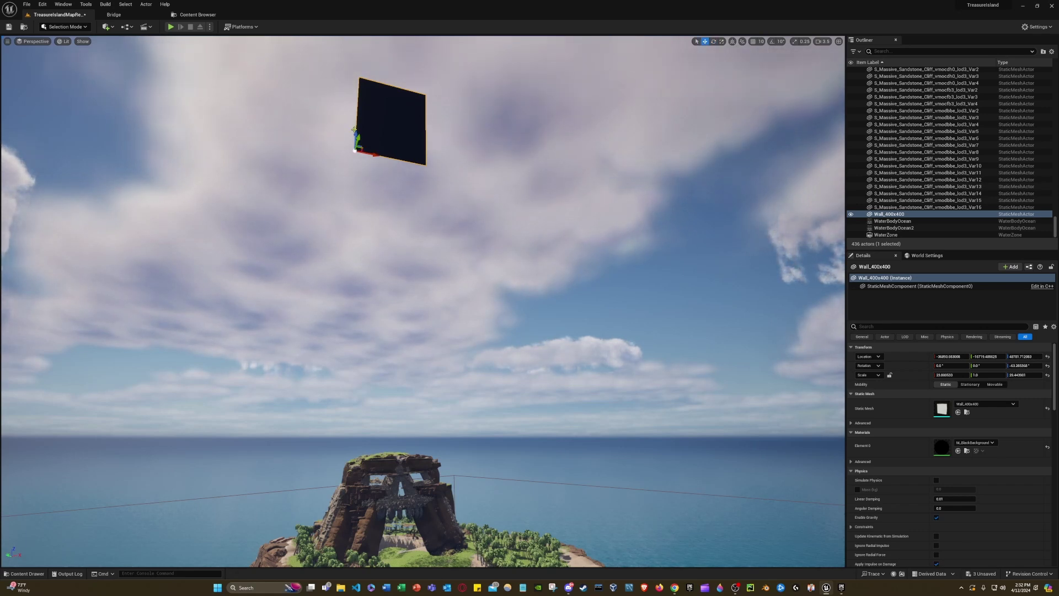
{"action": "left_click_drag", "start_coordinate": [355, 144], "coordinate": [370, 364]}
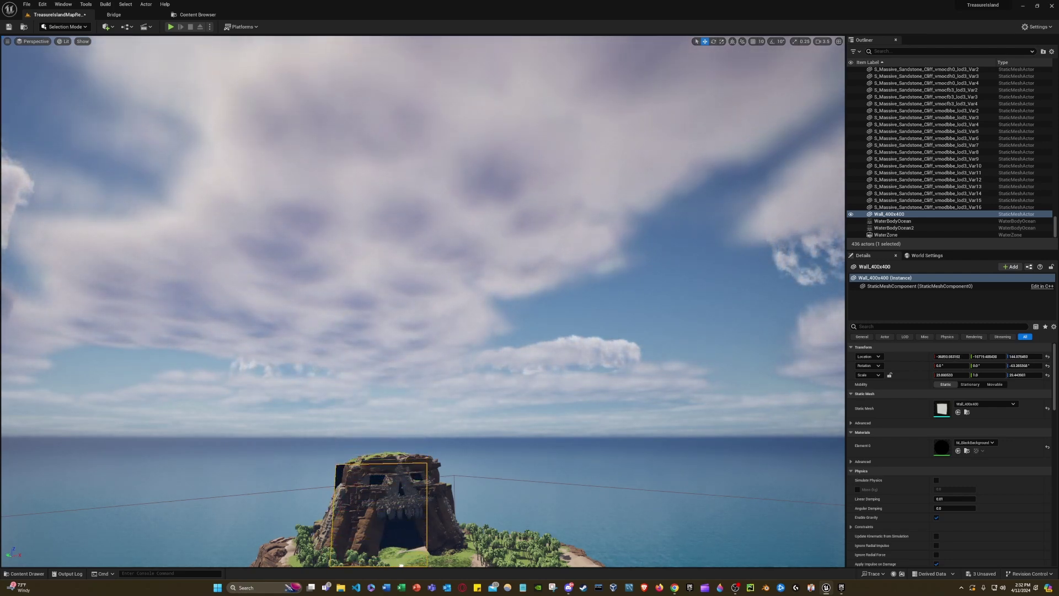
{"action": "key", "text": "f"}
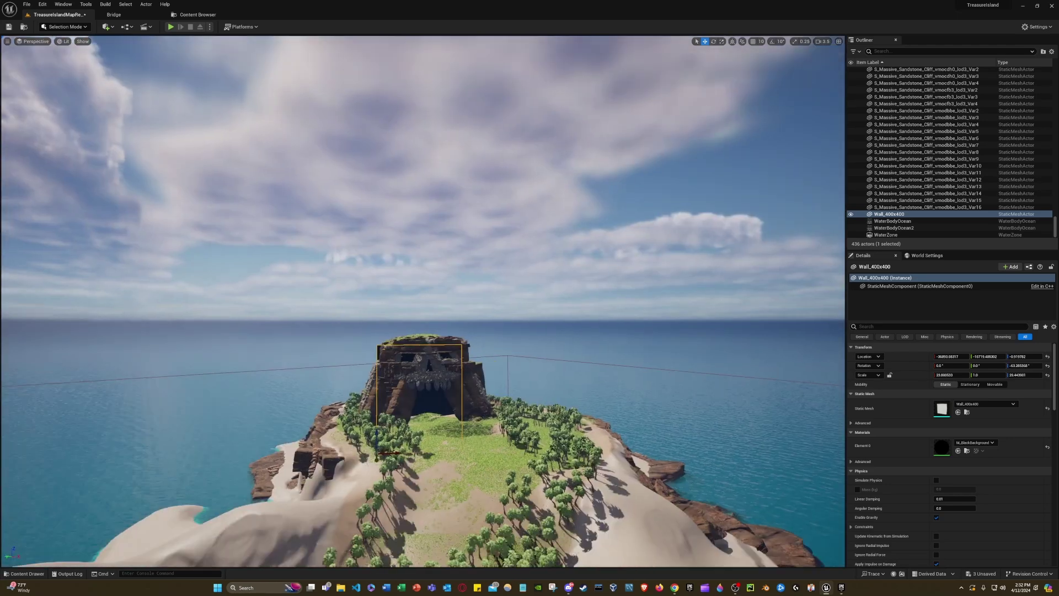
- Inspect the skull face with the black wall behind it, and survey the palm groves back towards the beach
{"action": "key", "text": "w"}
{"action": "key", "text": "d"}
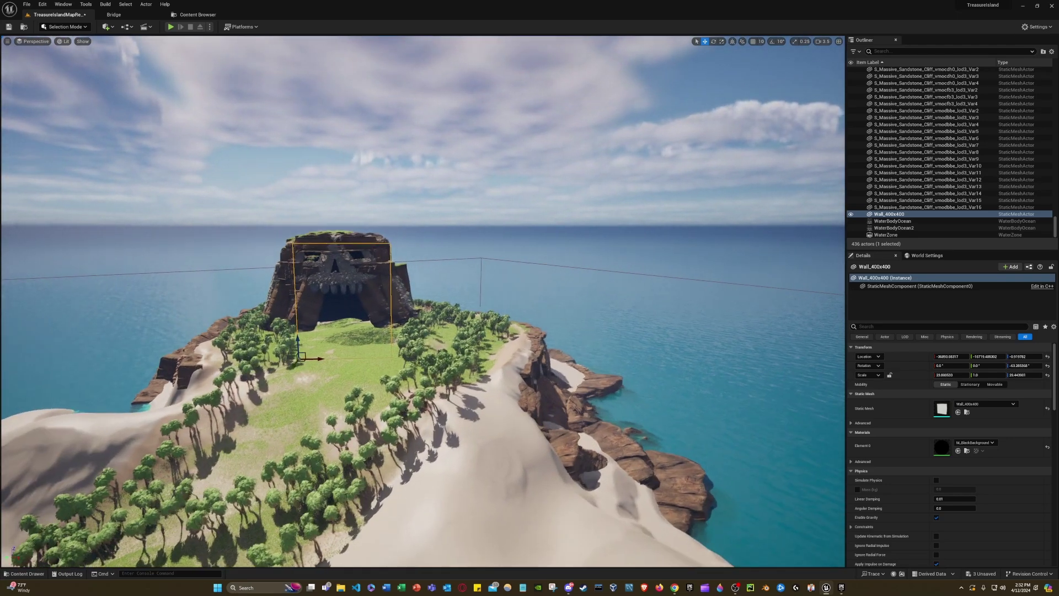
{"action": "key", "text": "w"}
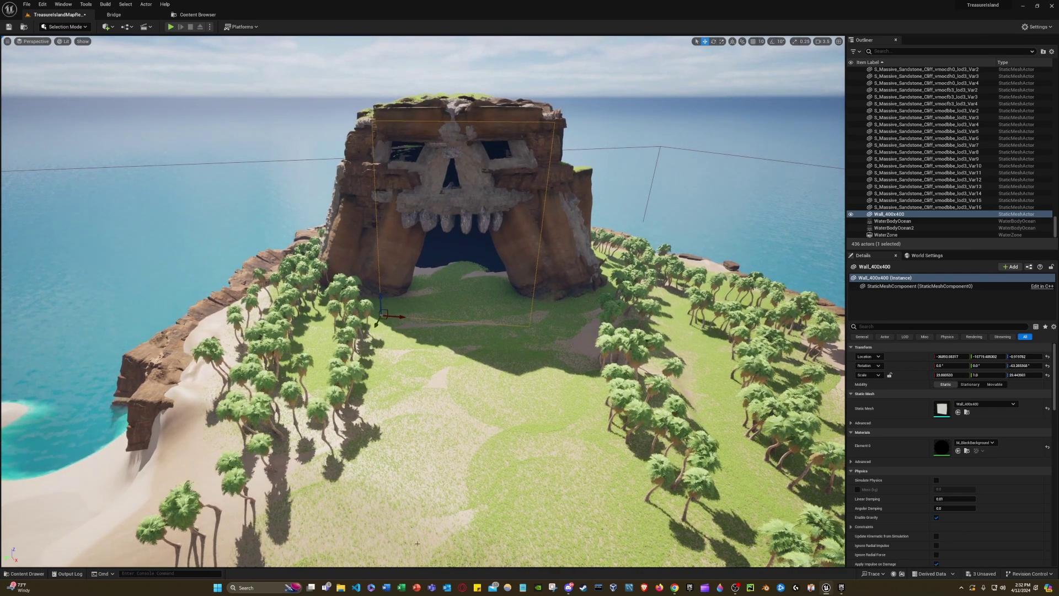
{"action": "right_click_drag", "start_coordinate": [416, 444], "coordinate": [6, 359]}
{"action": "key", "text": "w"}
{"action": "right_click_drag", "start_coordinate": [529, 358], "coordinate": [55, 370]}
{"action": "key", "text": "d"}
{"action": "key", "text": "a"}
{"action": "right_click_drag", "start_coordinate": [511, 433], "coordinate": [442, 486]}
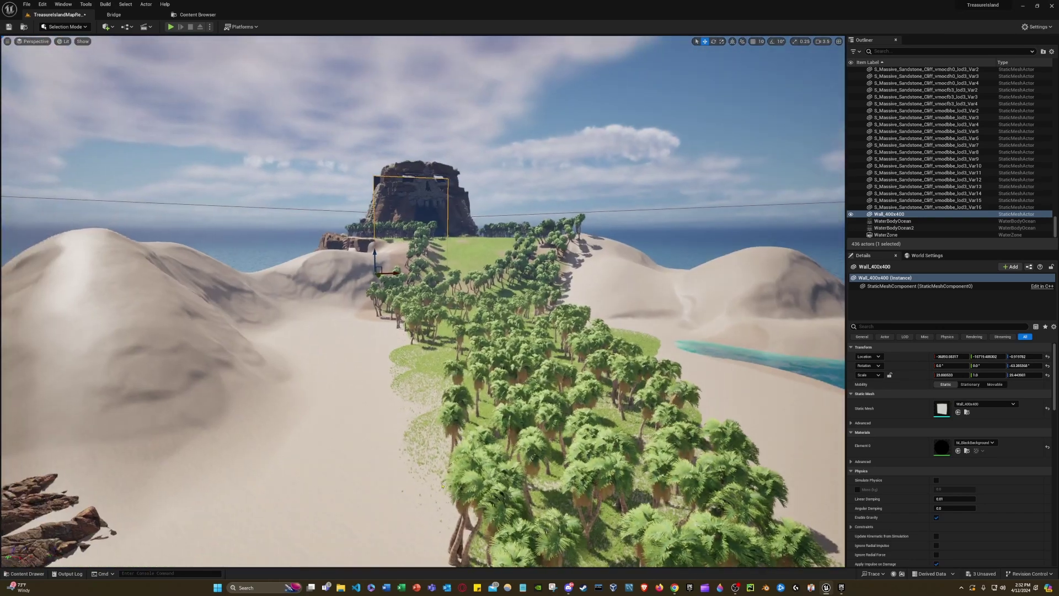
- Playtest from the sand beside the beach grove, examining the grass edge, palms and distant skull rock, and end the session
{"action": "right_click", "coordinate": [387, 451]}
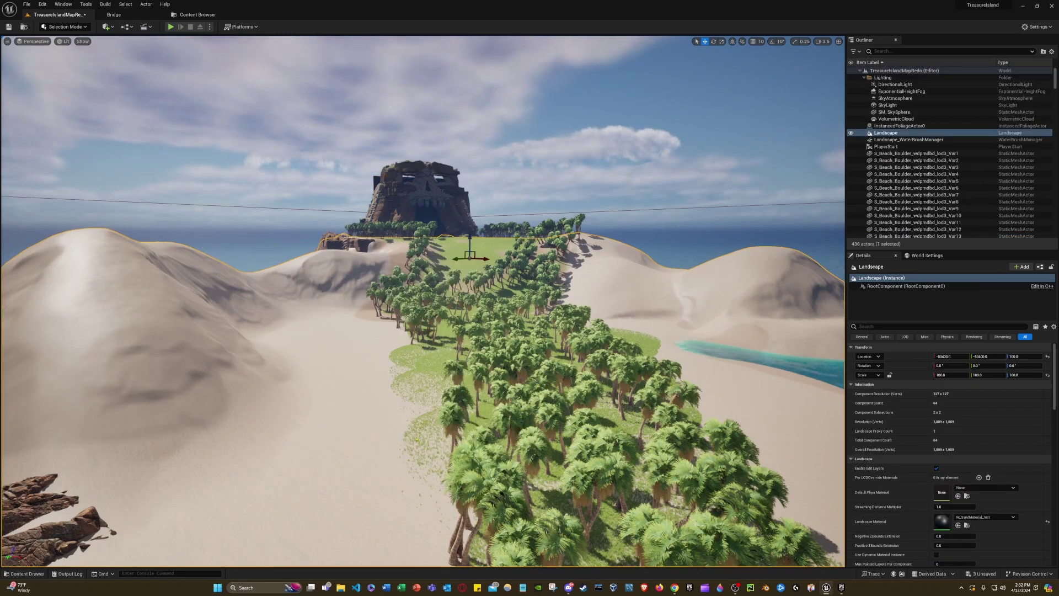
{"action": "key", "text": "alt+p"}
{"action": "left_click", "coordinate": [422, 301]}
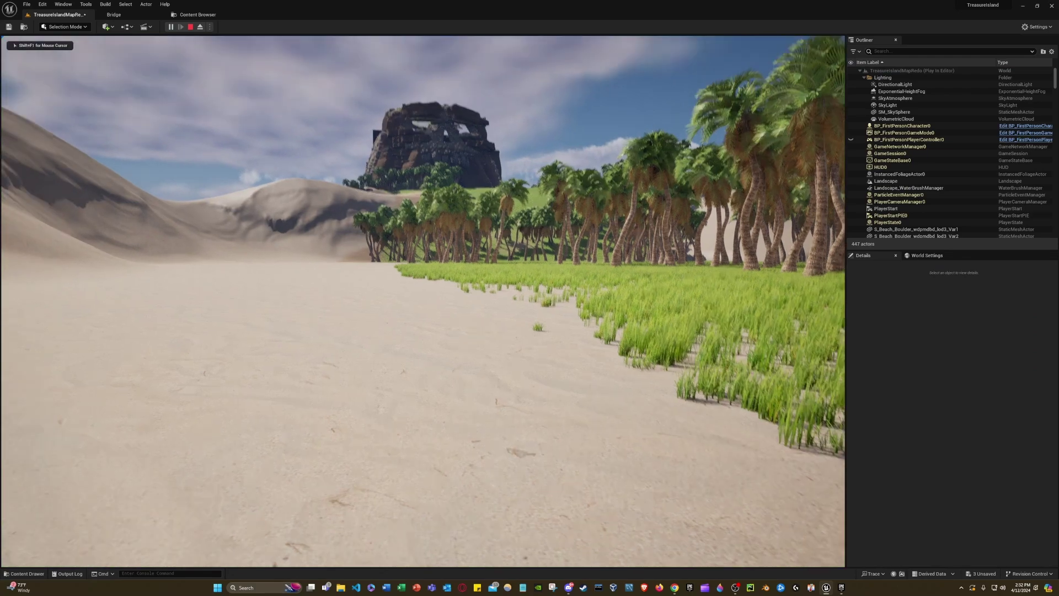
{"action": "key", "text": "w"}
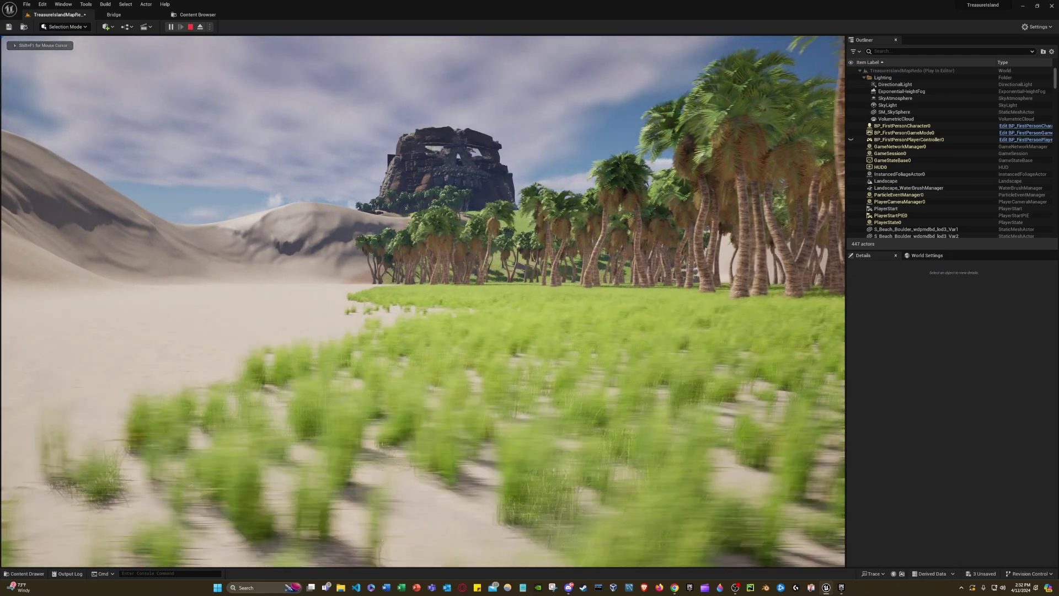
{"action": "key", "text": "d"}
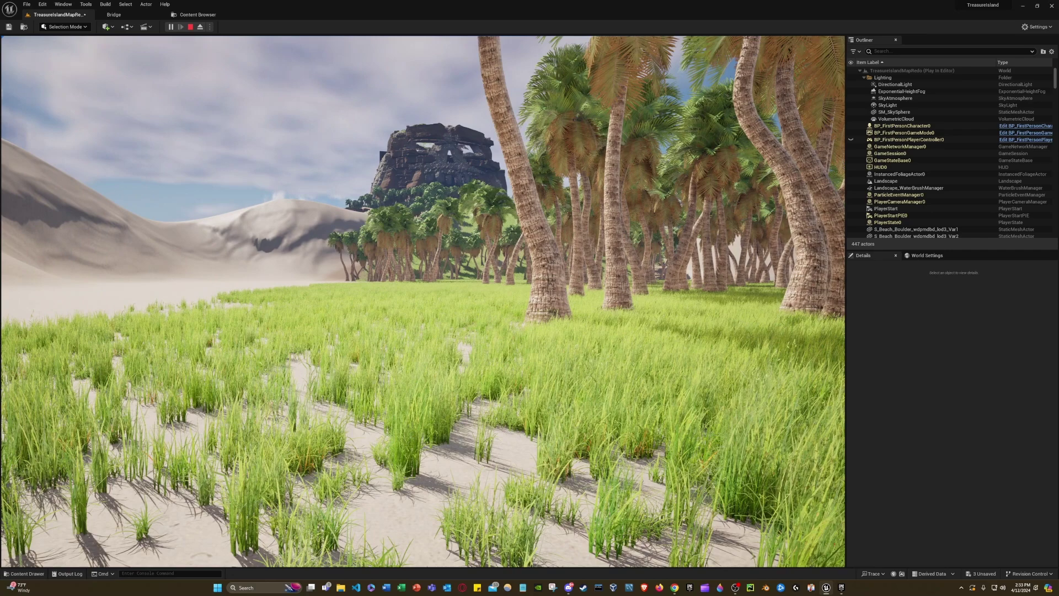
{"action": "key", "text": "a"}
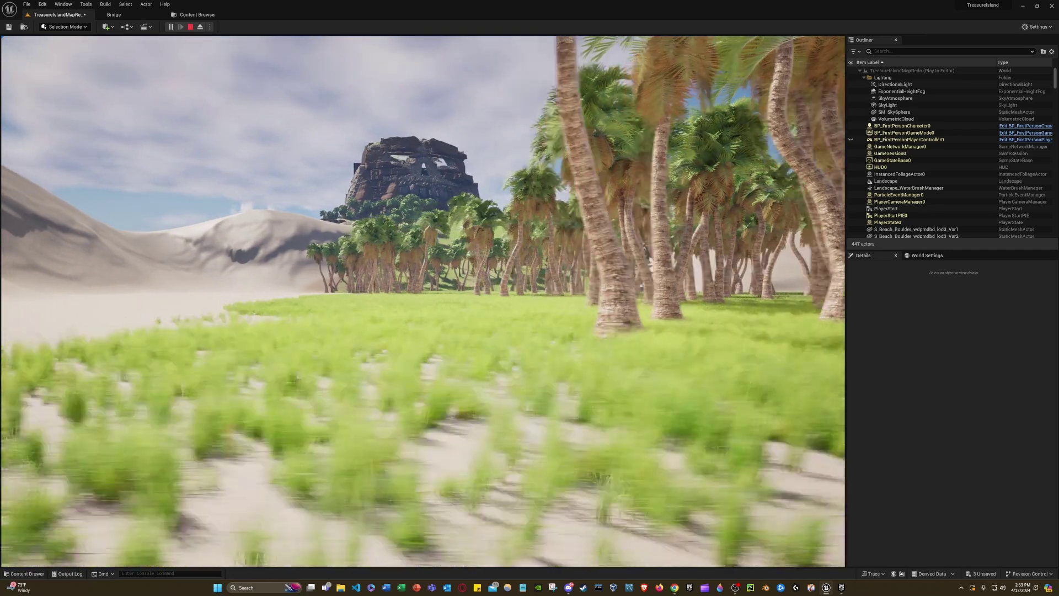
{"action": "key", "text": "a"}
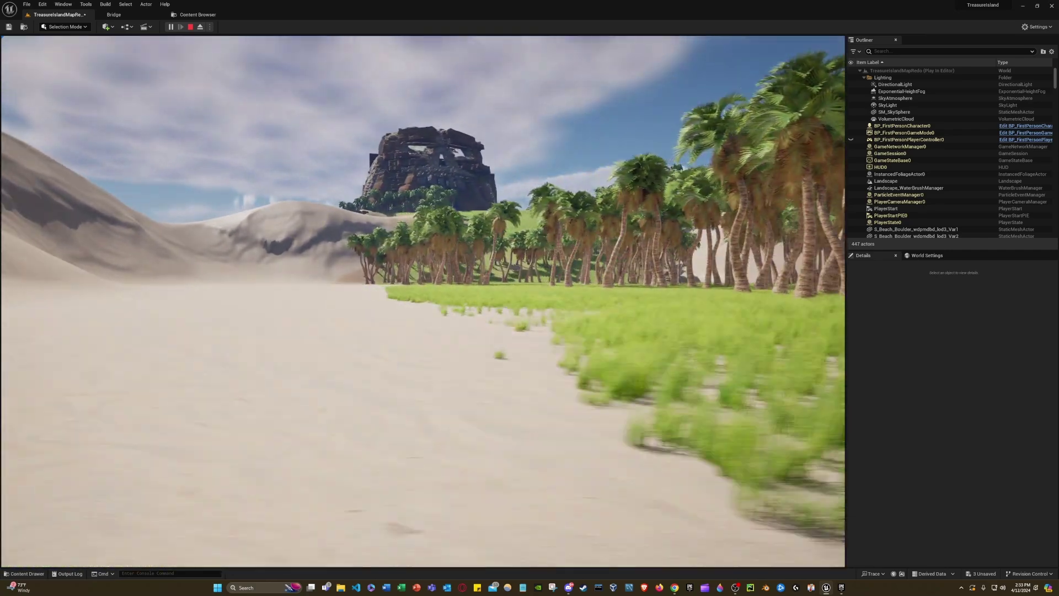
{"action": "key", "text": "w"}
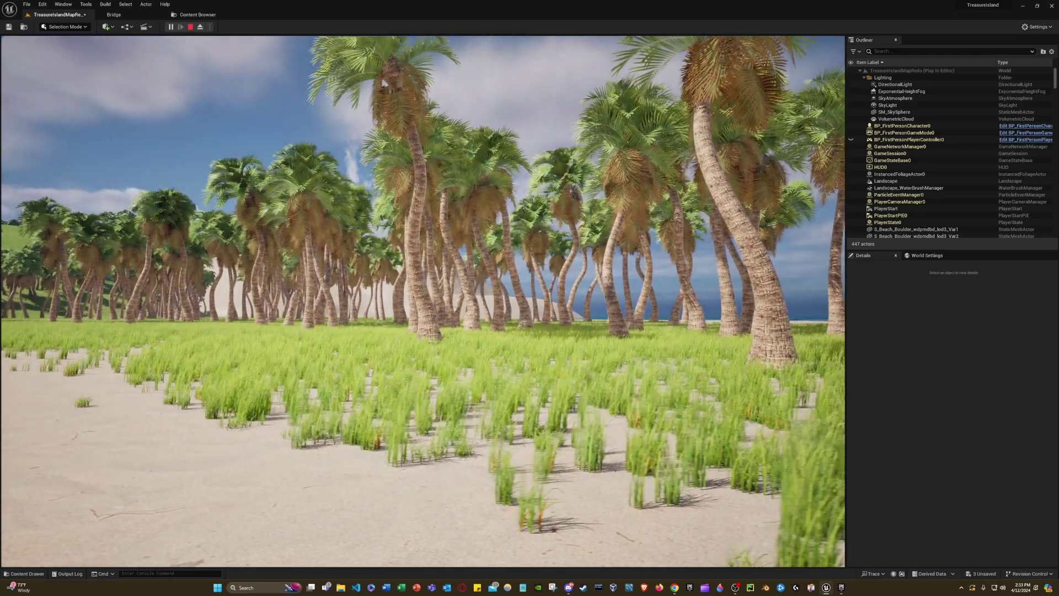
{"action": "key", "text": "w"}
{"action": "key", "text": "w"}
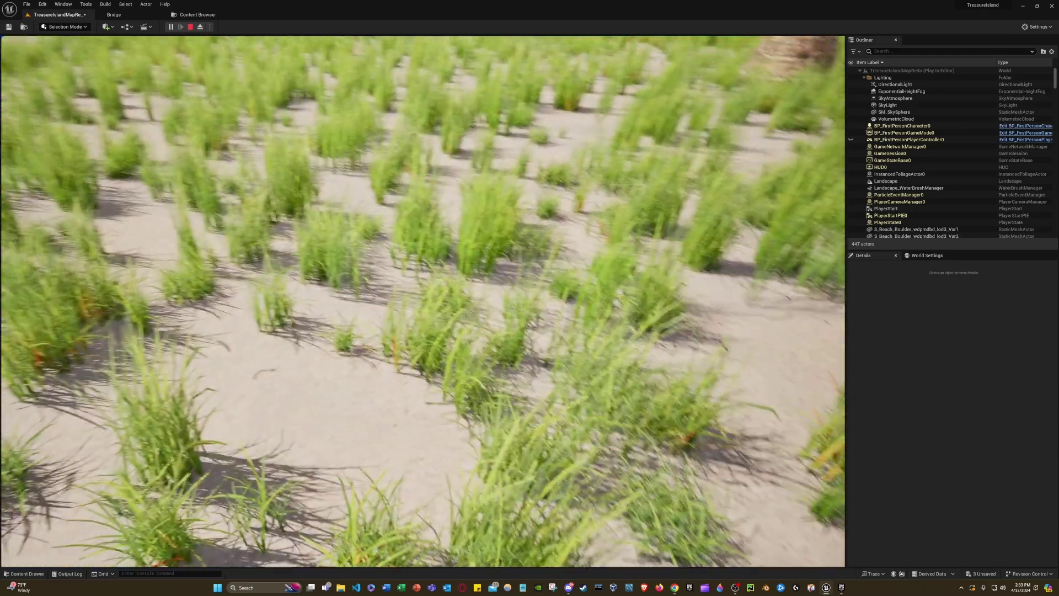
{"action": "key", "text": "w"}
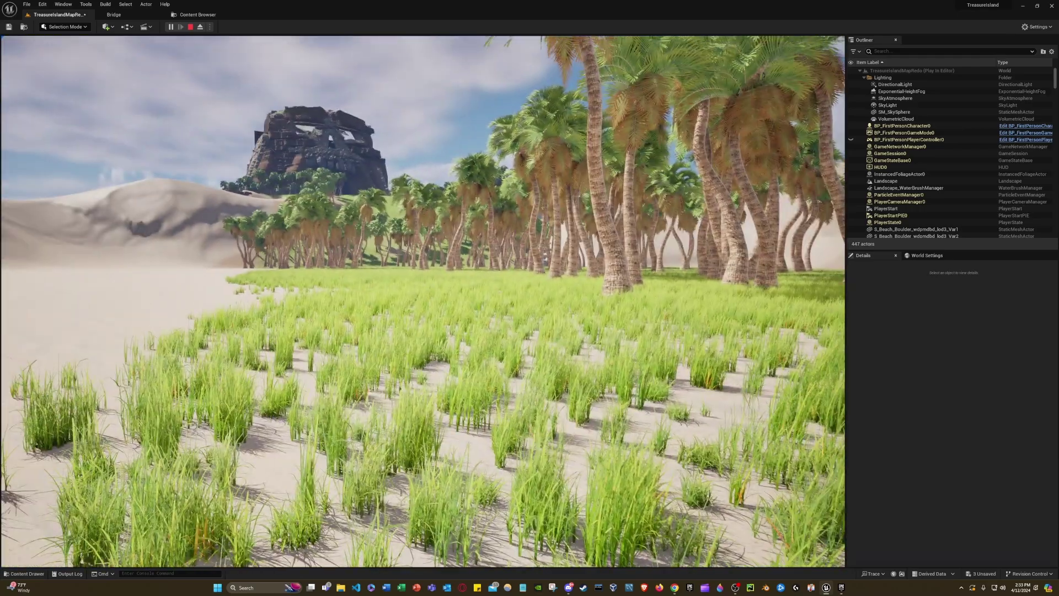
{"action": "key", "text": "w"}
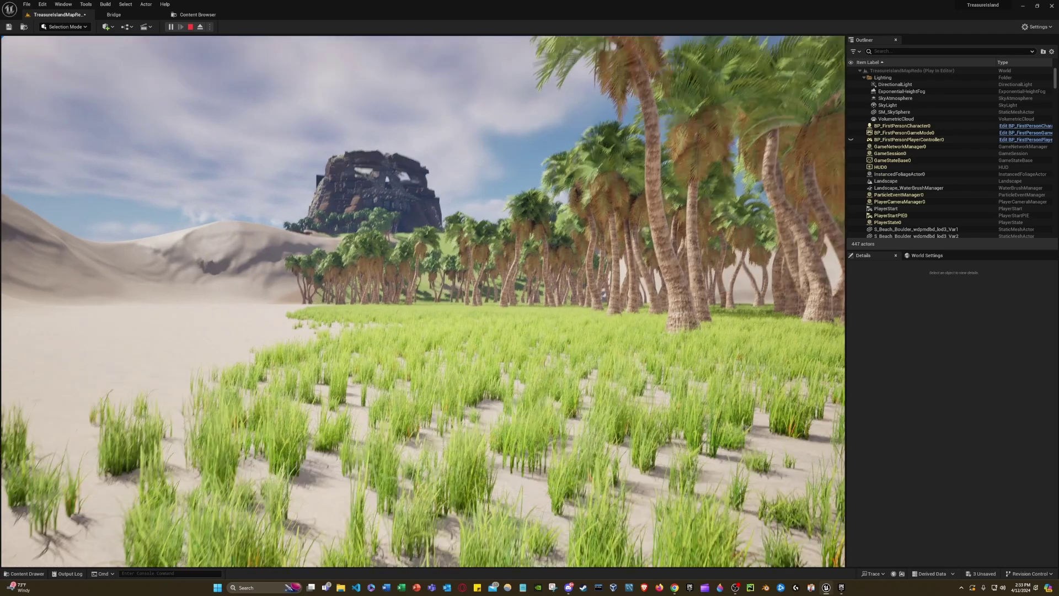
{"action": "key", "text": "Escape"}
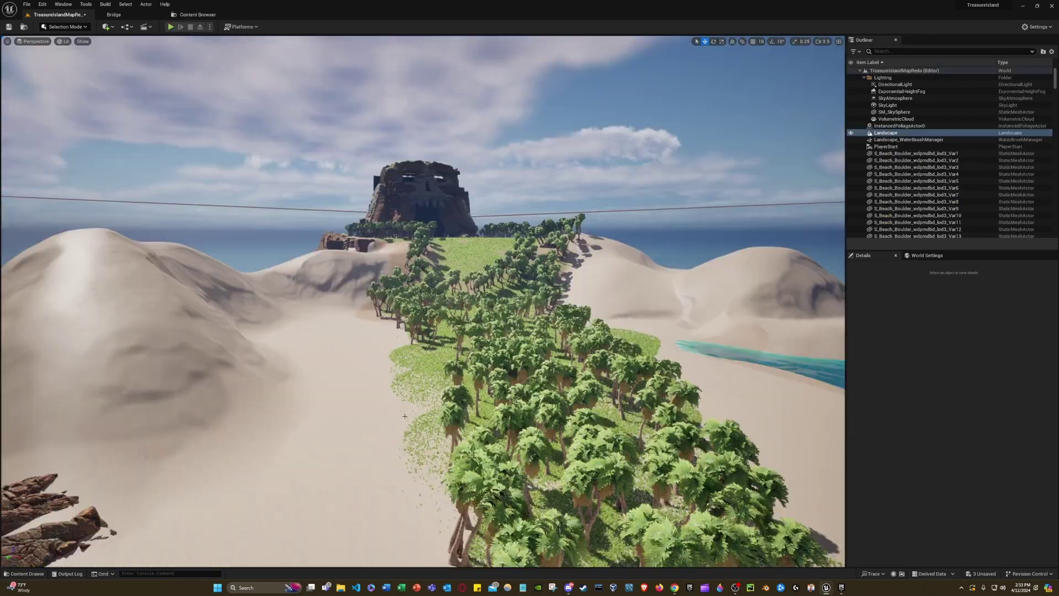
- Inspect the whole island from above the beach, including the grove's grass outline, dunes, shoreline rocks and skull rock
{"action": "right_click_drag", "start_coordinate": [422, 301], "coordinate": [422, 325]}
{"action": "key", "text": "e"}
{"action": "key", "text": "s"}
{"action": "key", "text": "s"}
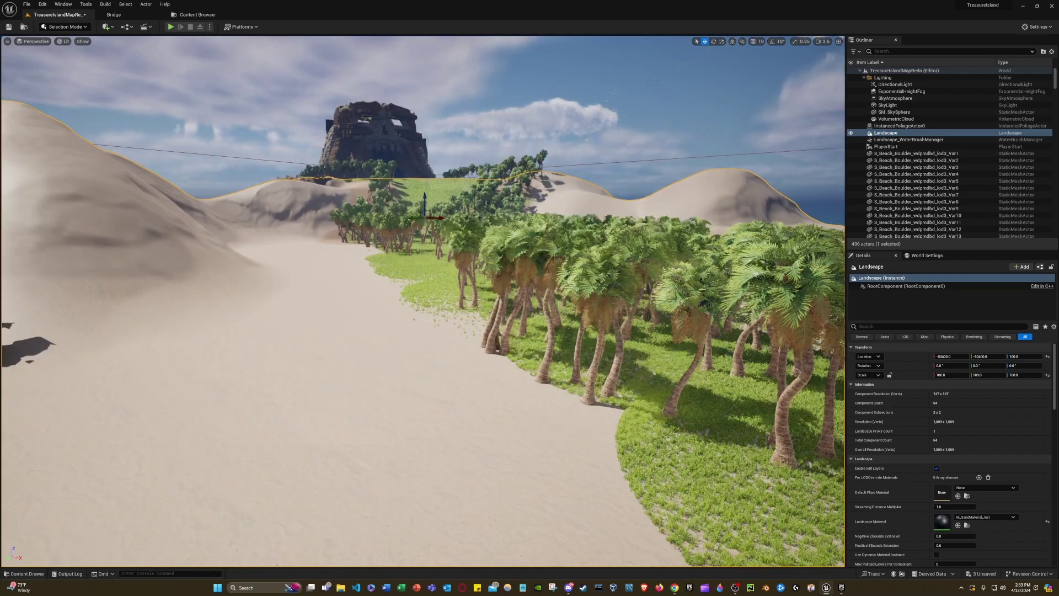
{"action": "key", "text": "s"}
{"action": "key", "text": "d"}
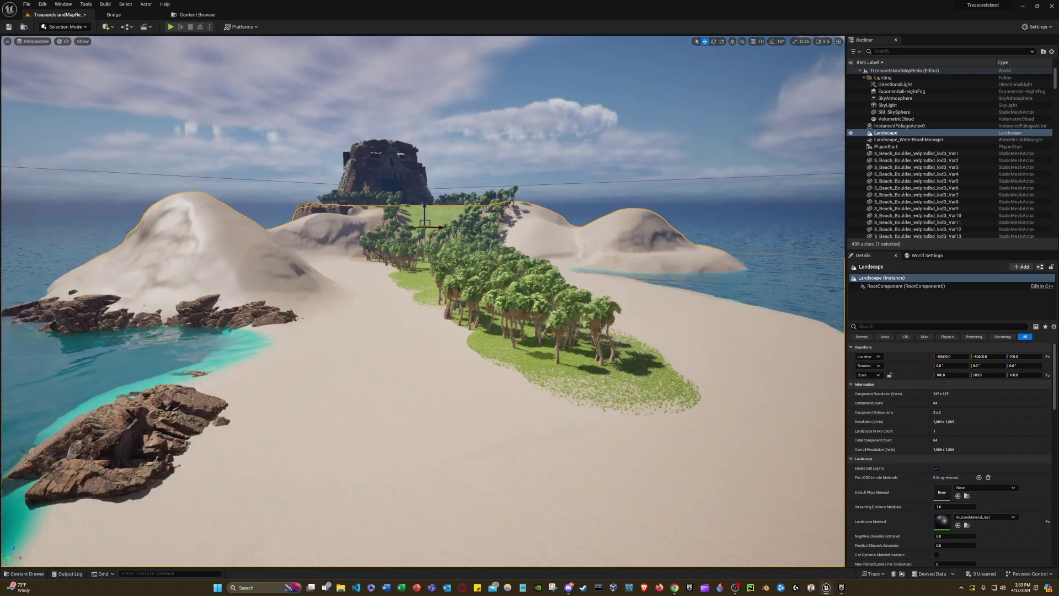
{"action": "right_click_drag", "start_coordinate": [422, 301], "coordinate": [375, 298]}
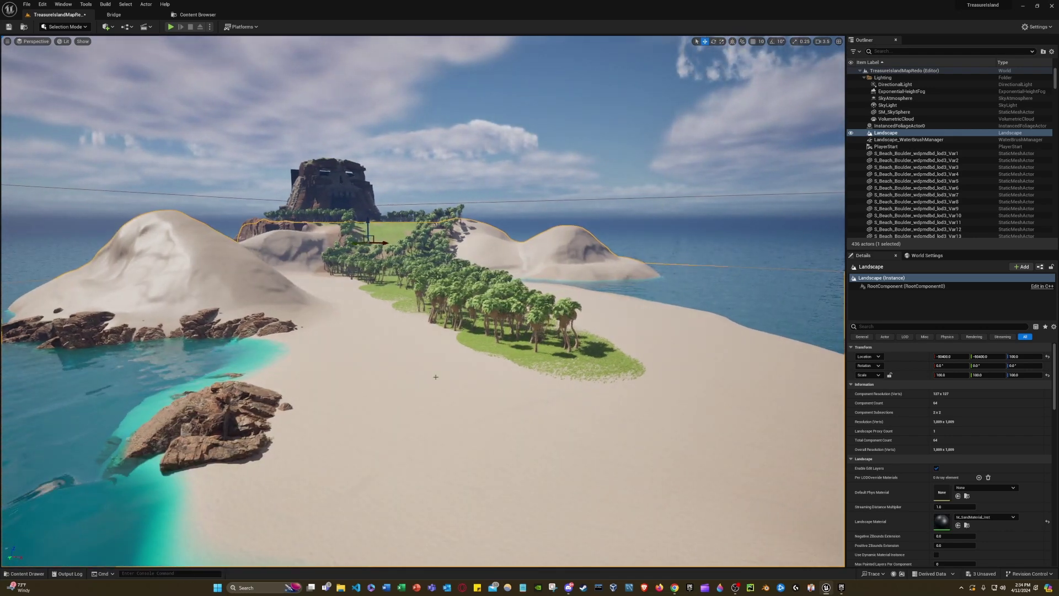